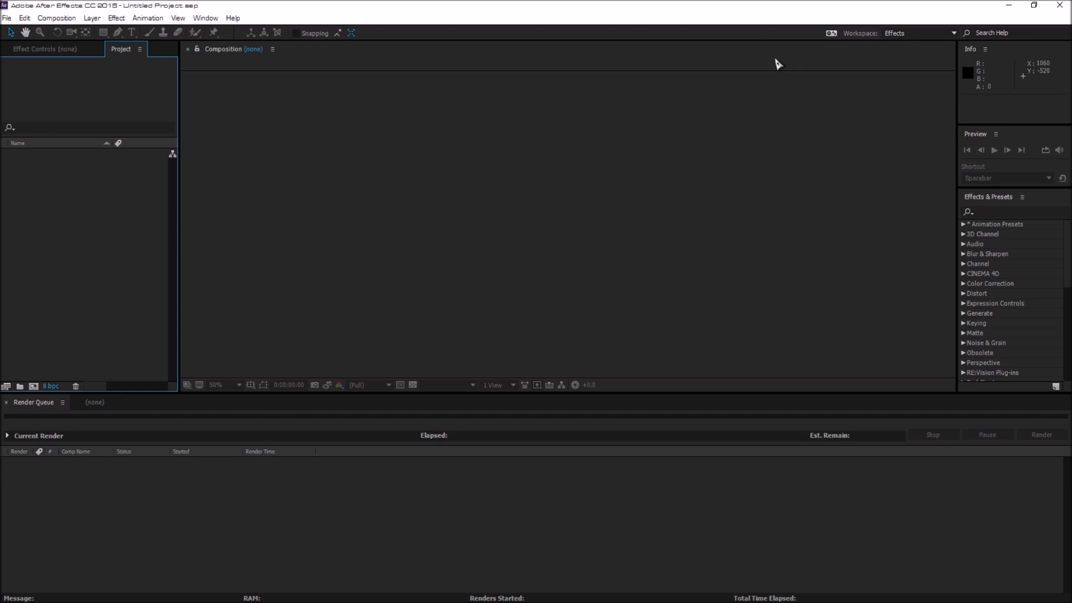
scroll(986, 338, "down", 3)
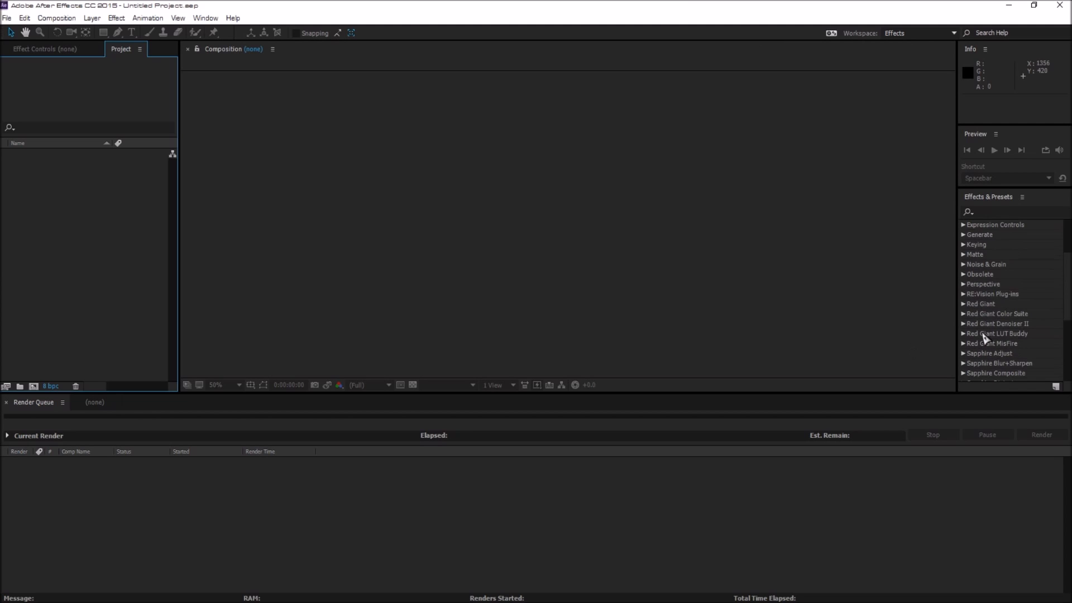
scroll(983, 338, "down", 5)
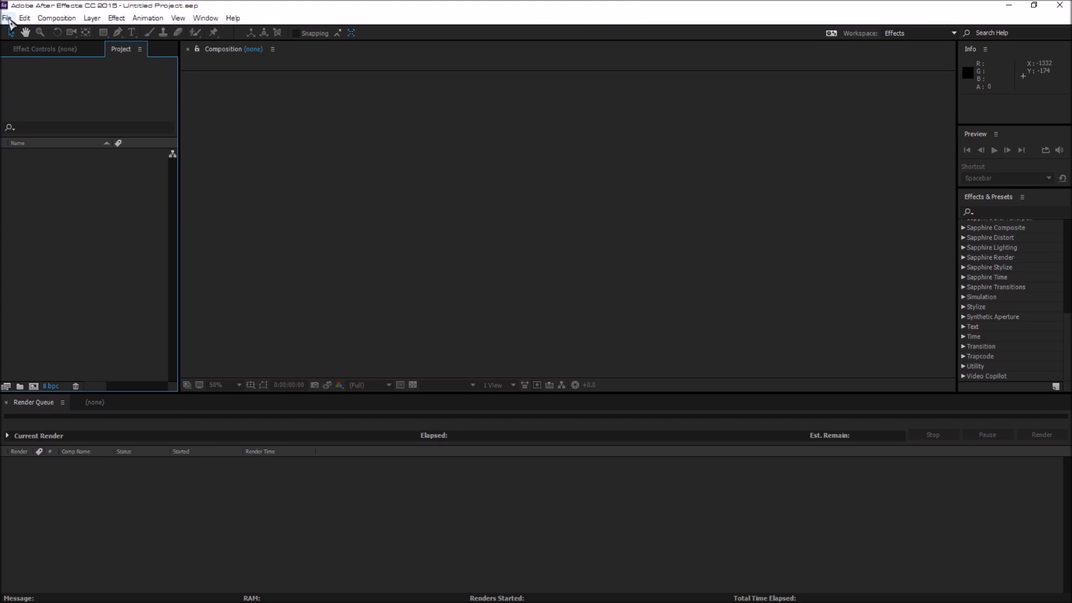
Step: Import the logo DKVibez.png, the background IMG_290600.jpg and the music file Trias - Step Back.mp3 as multiple files
left_click(7, 18)
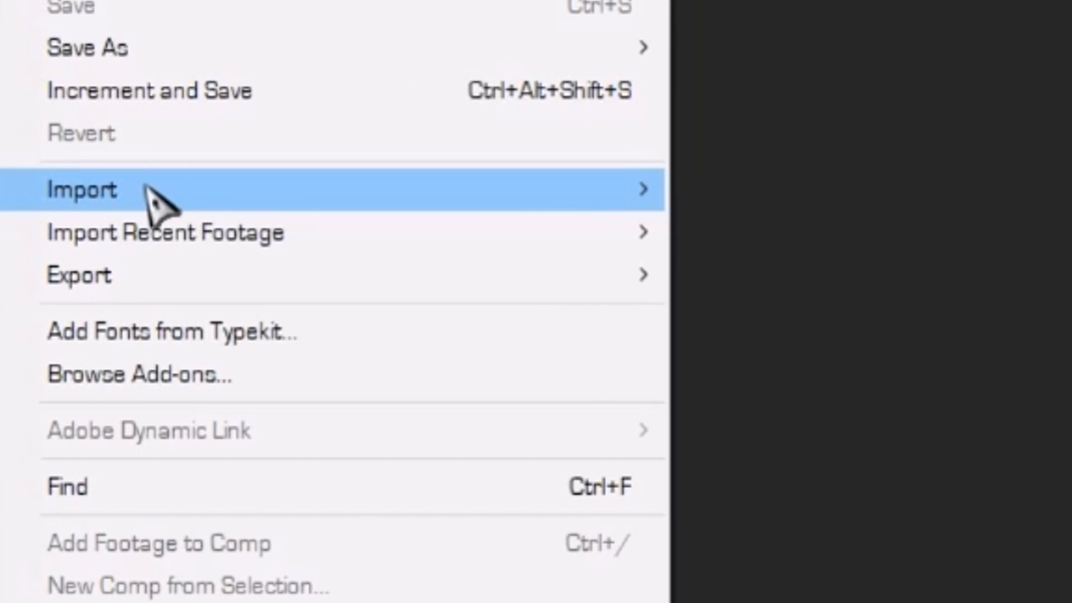
mouse_move(318, 189)
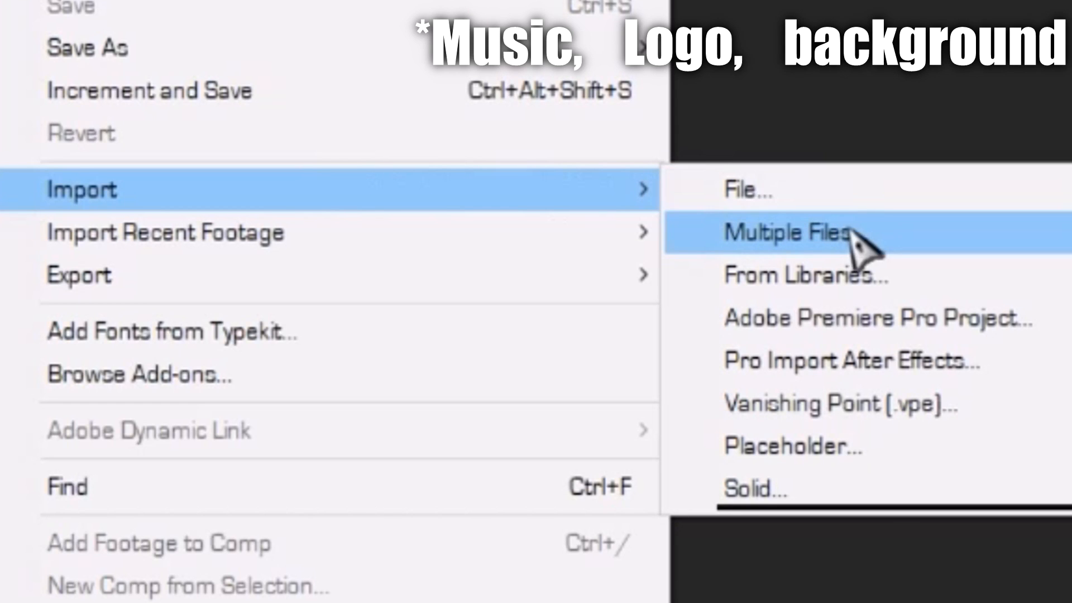
left_click(893, 248)
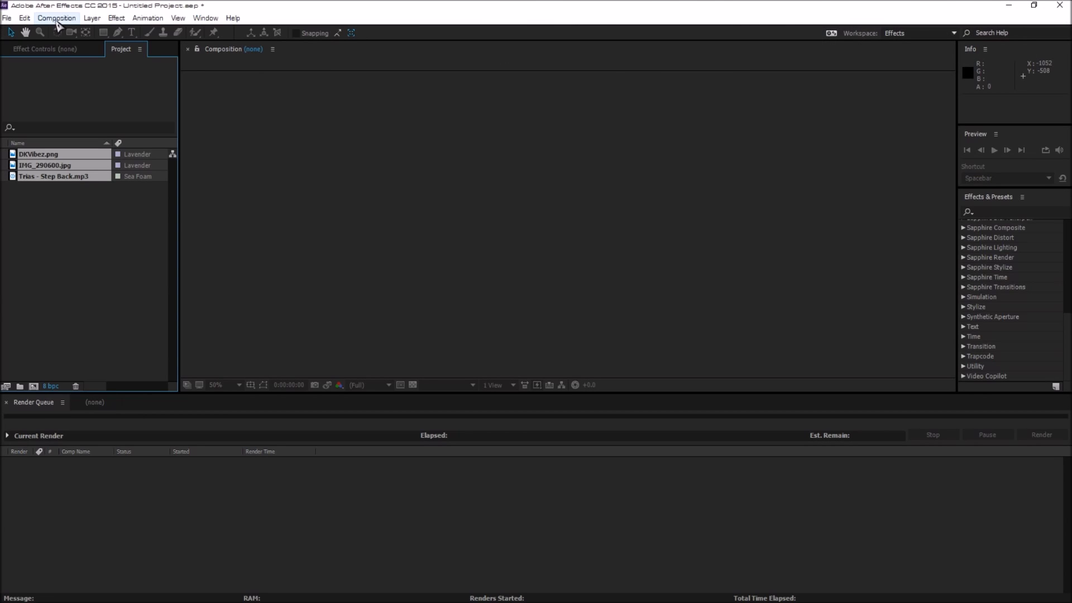
Step: Set up a new composition named logo with the HDTV 1080 29.97 preset
left_click(56, 19)
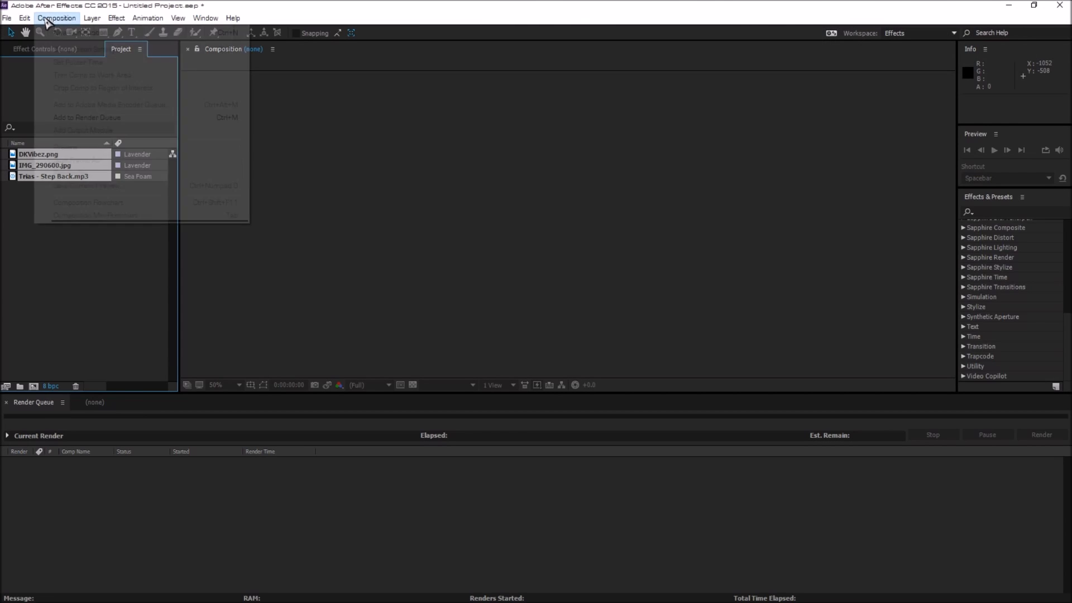
left_click(83, 33)
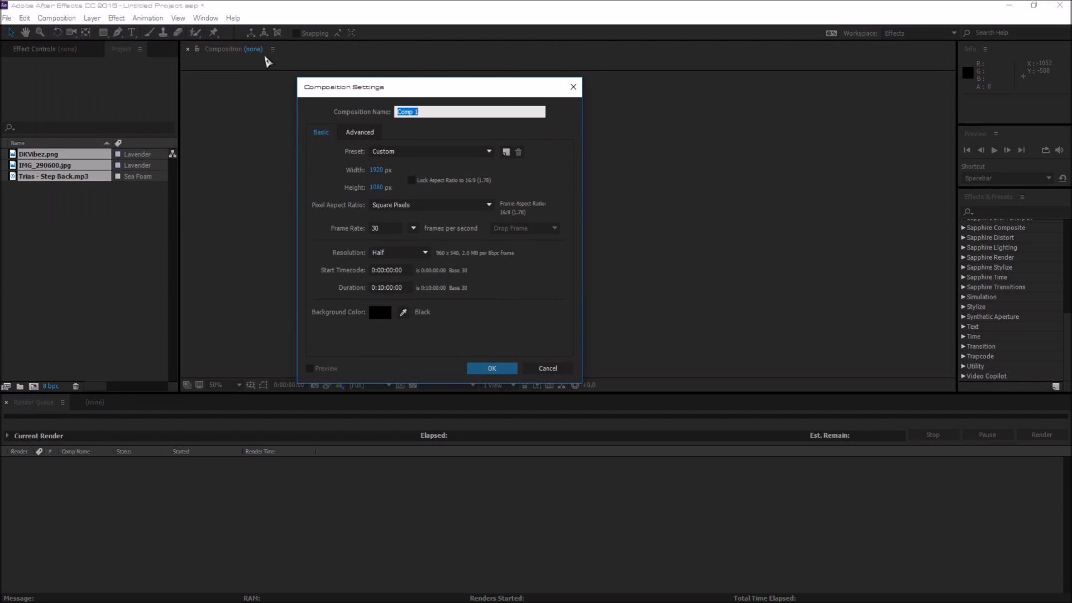
left_click_drag(476, 88, 569, 89)
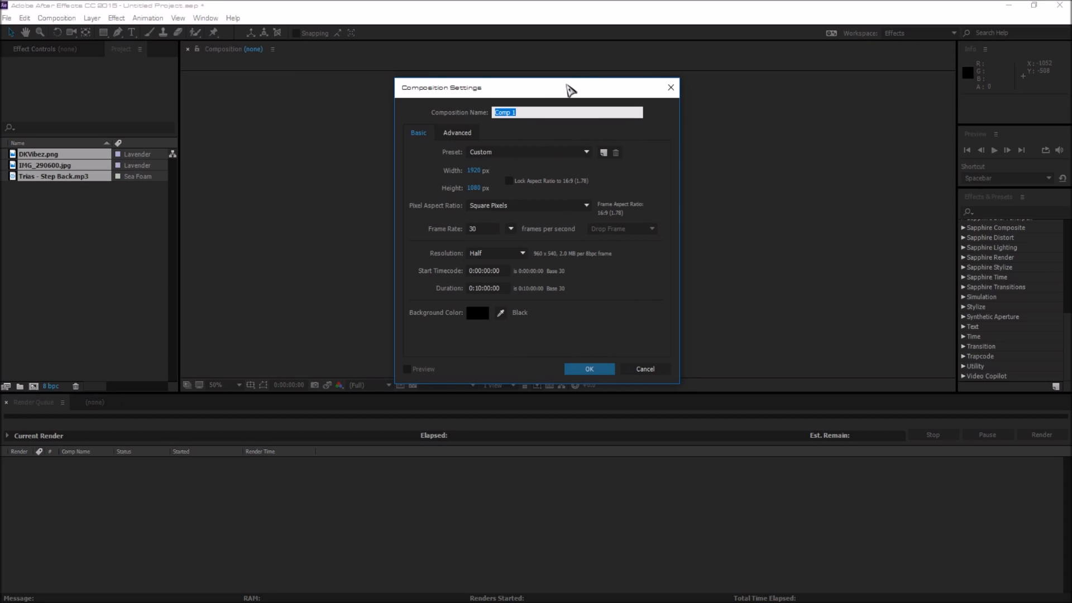
key("BackSpace")
type("logo")
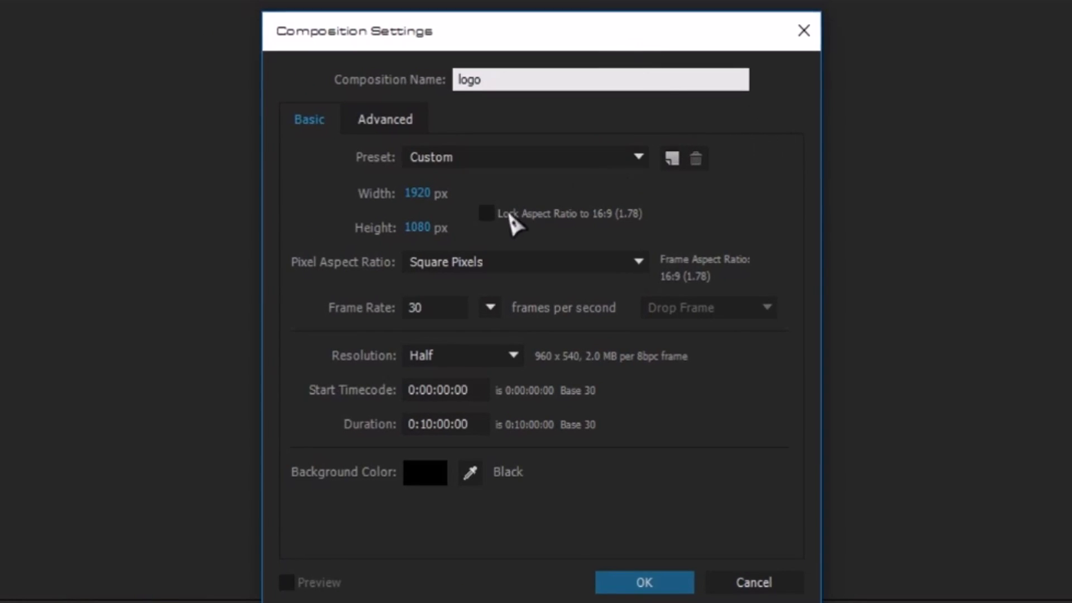
left_click(467, 159)
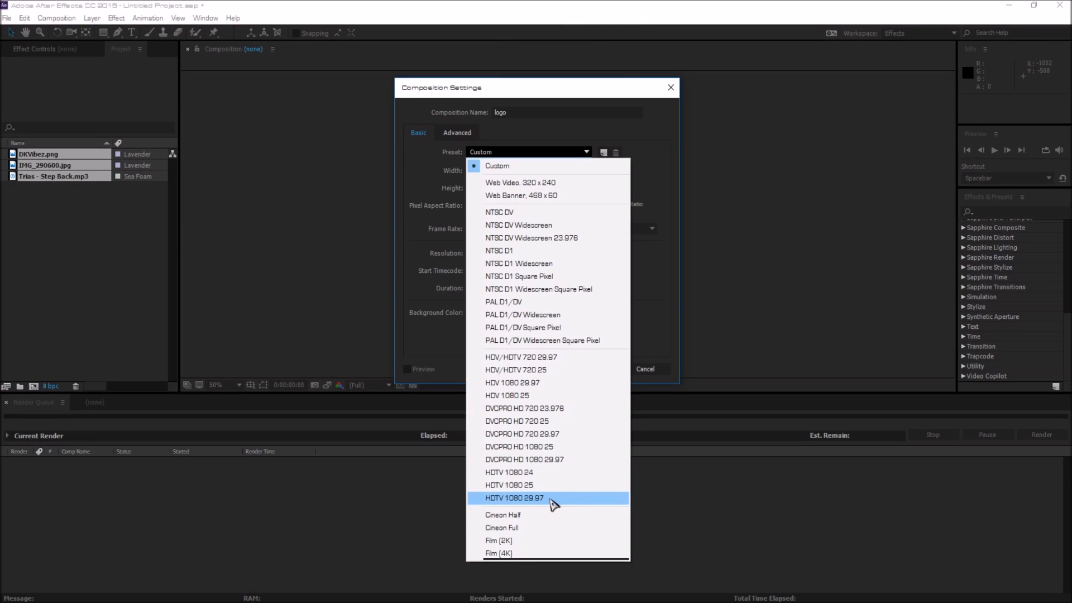
left_click(549, 500)
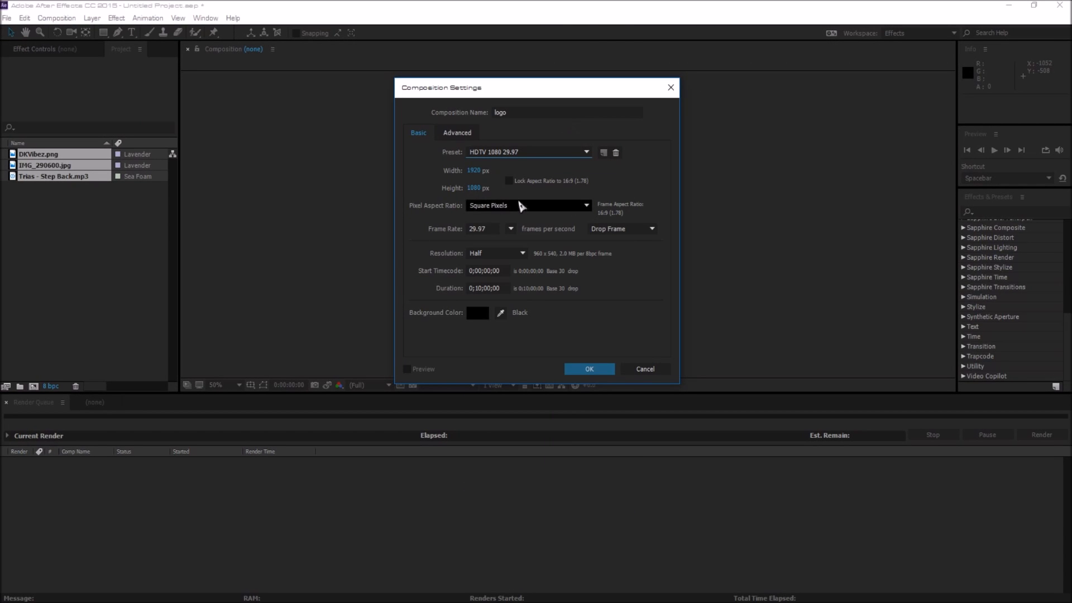
Step: Create the logo composition at 500 x 500 px with a 0;10;00;00 duration, and turn on its transparency grid
left_click(500, 287)
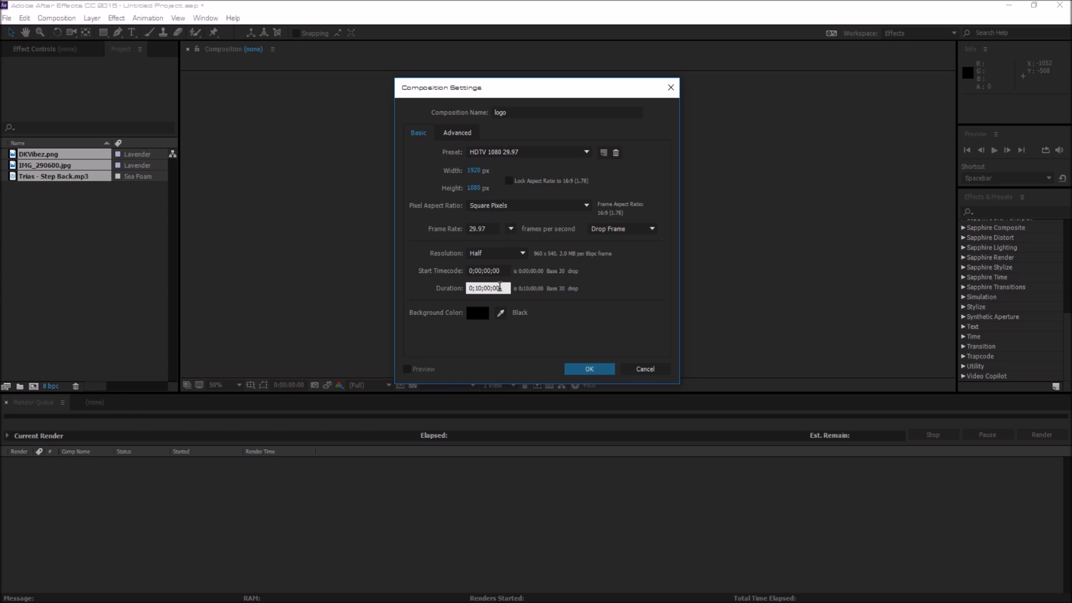
left_click(601, 304)
left_click(609, 230)
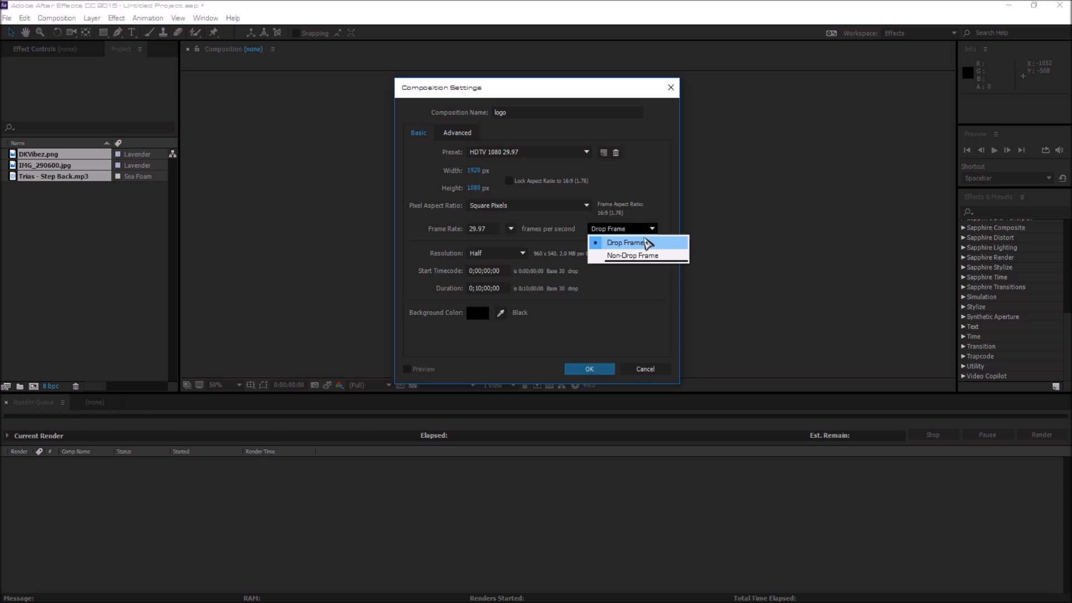
left_click(650, 208)
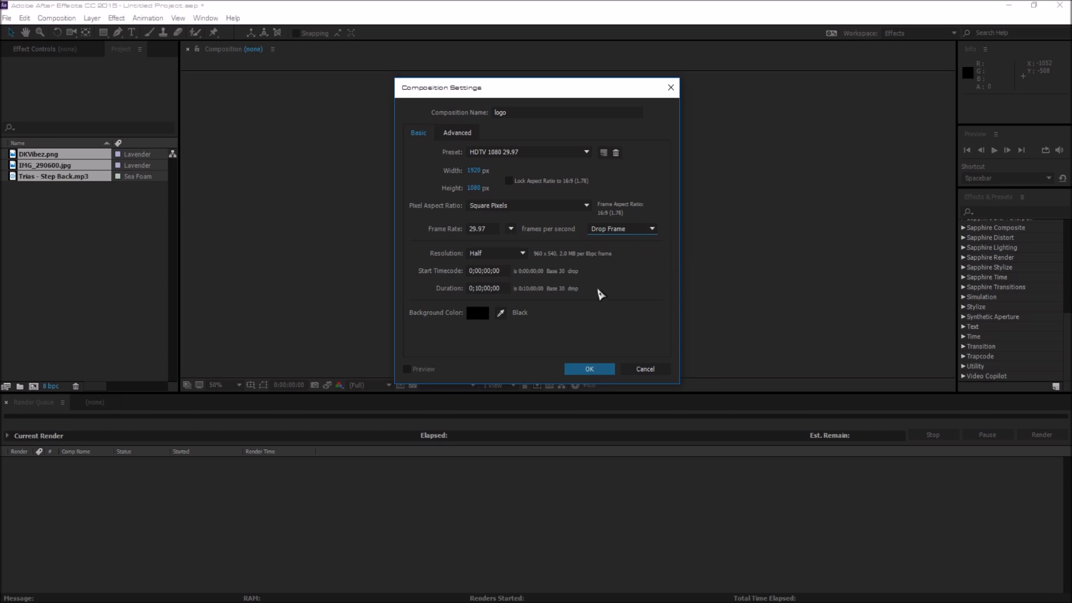
left_click(591, 371)
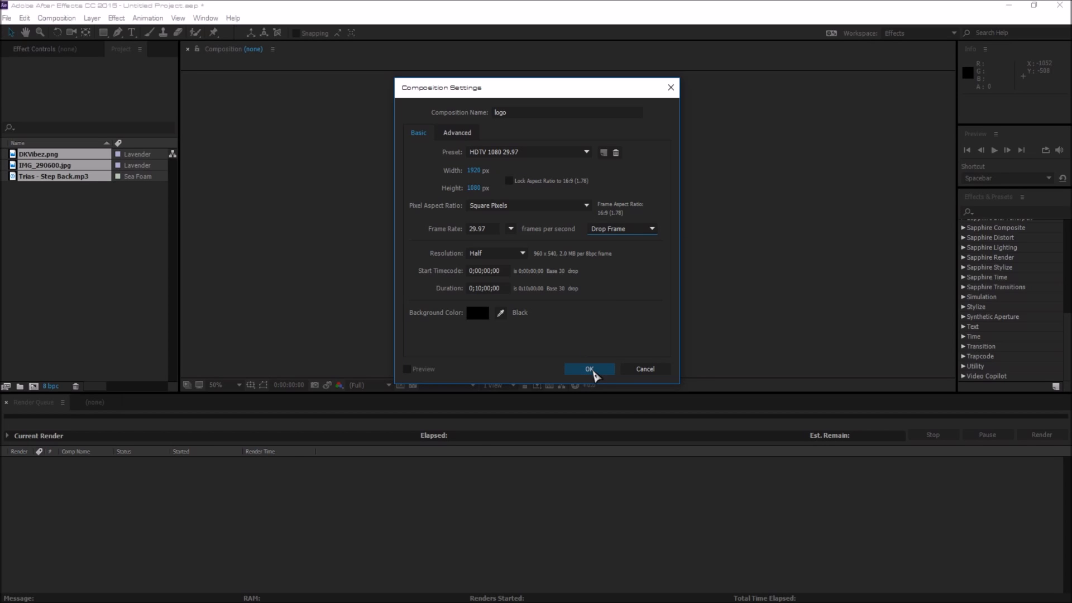
left_click(414, 385)
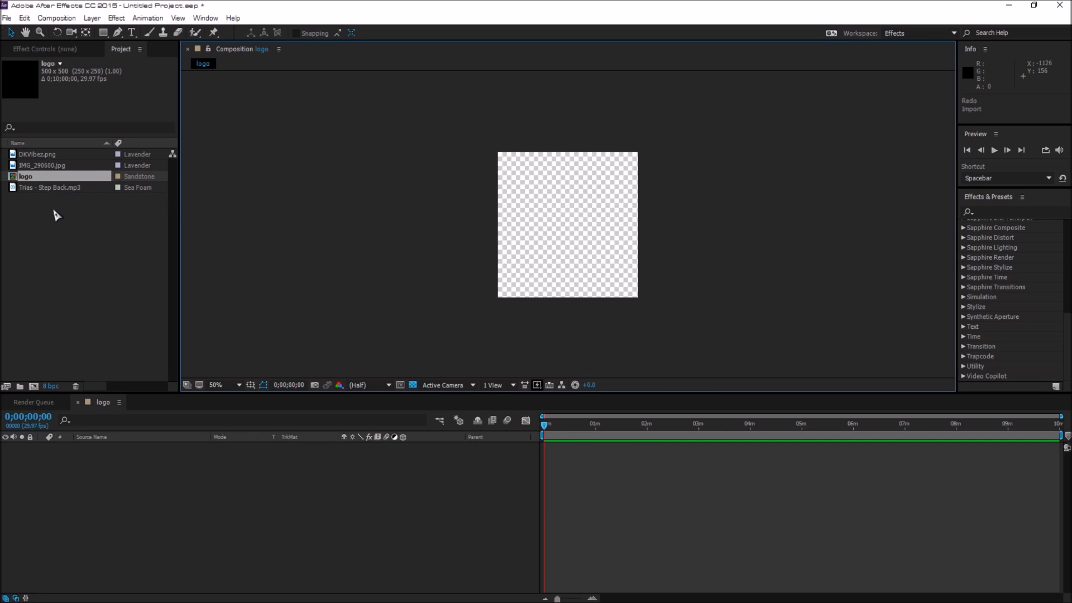
Step: Add DKVibez.png as a layer to the logo composition
left_click_drag(42, 166, 175, 491)
left_click(40, 159)
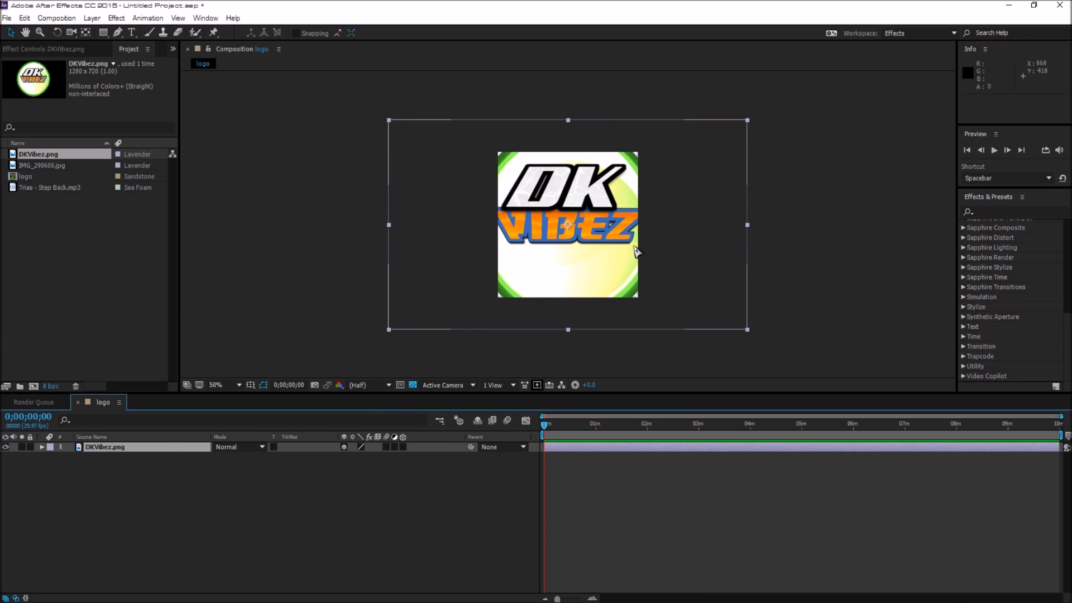
Step: Fit the DKVibez.png layer to the composition and scale it uniformly to 73% so the round logo fills the frame
right_click(550, 214)
mouse_move(592, 218)
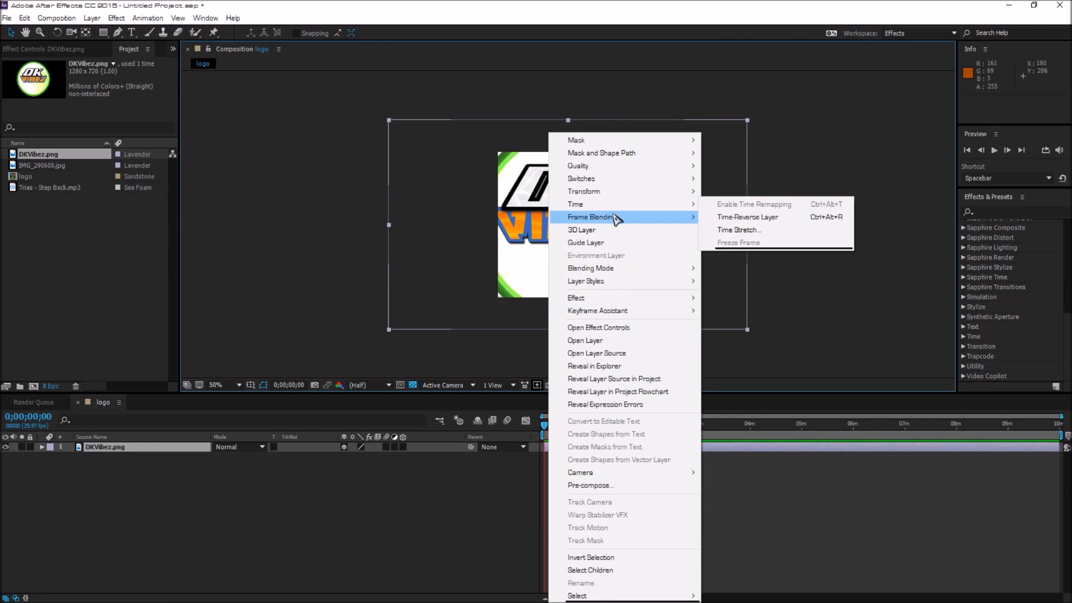
mouse_move(653, 192)
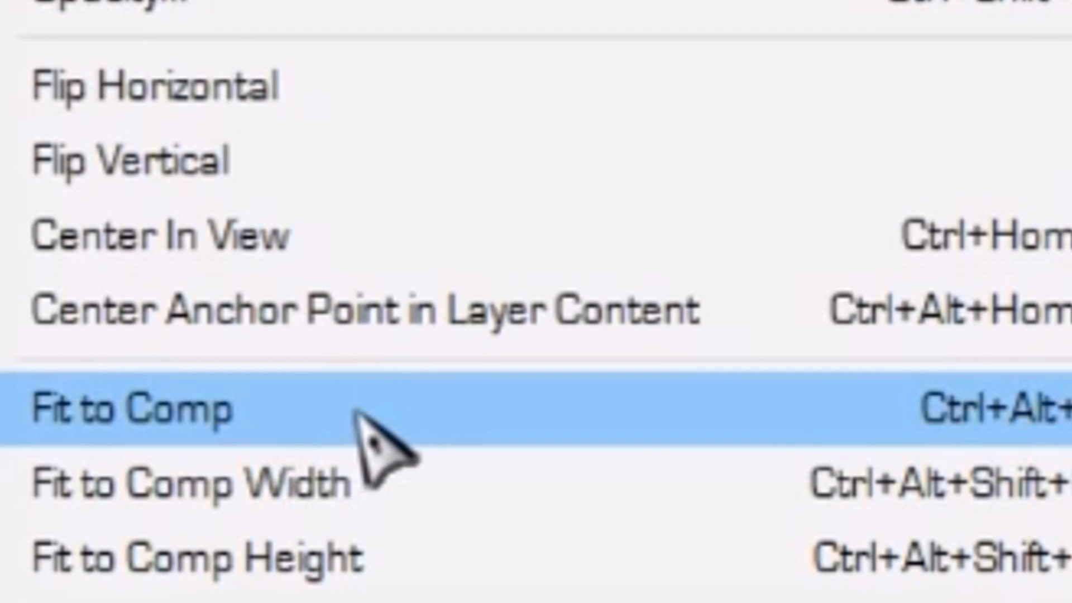
left_click(384, 419)
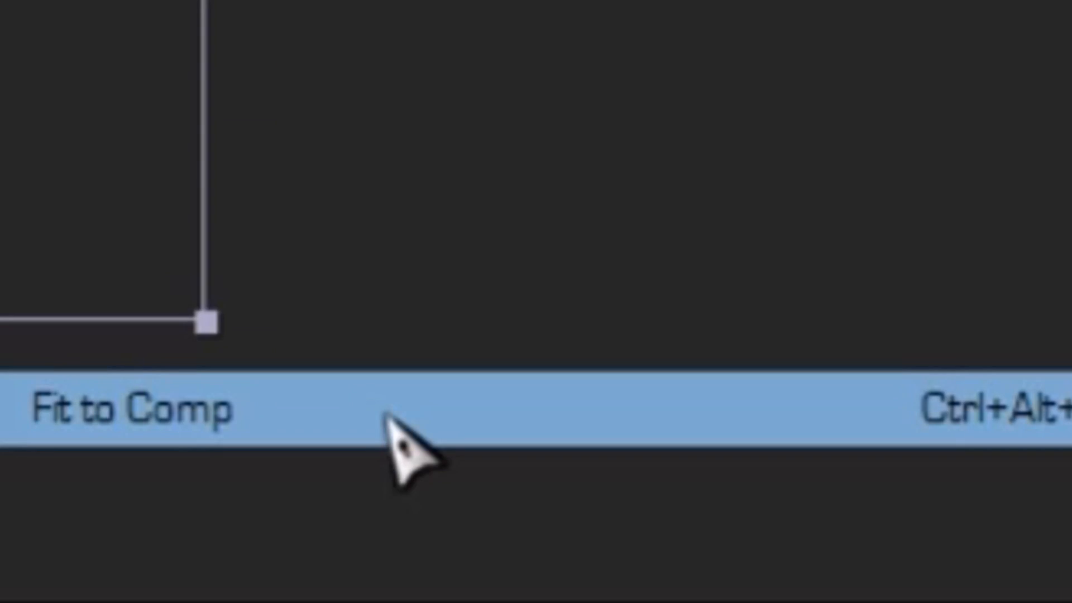
left_click_drag(638, 297, 697, 302)
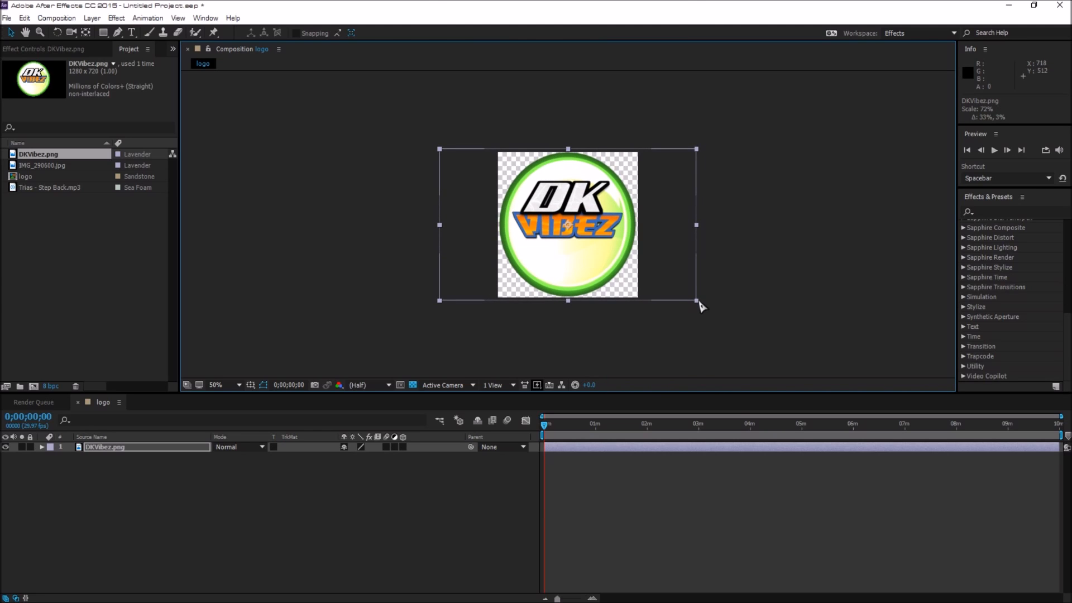
left_click_drag(699, 301, 699, 301)
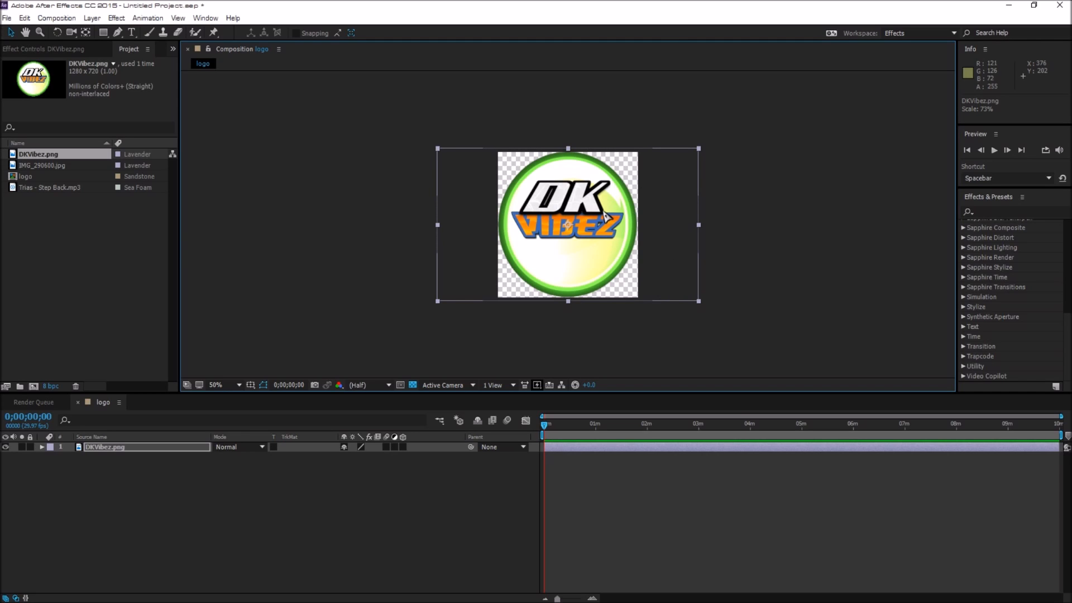
Step: Create a new composition named color with the HDTV 1080 29.97 preset and square pixels
left_click(57, 19)
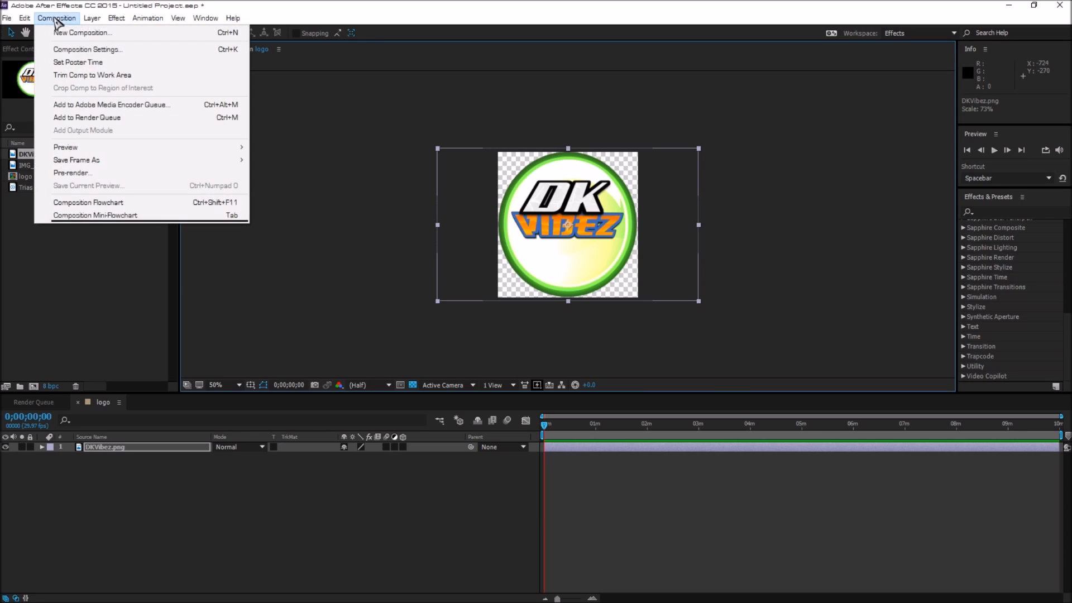
left_click(83, 35)
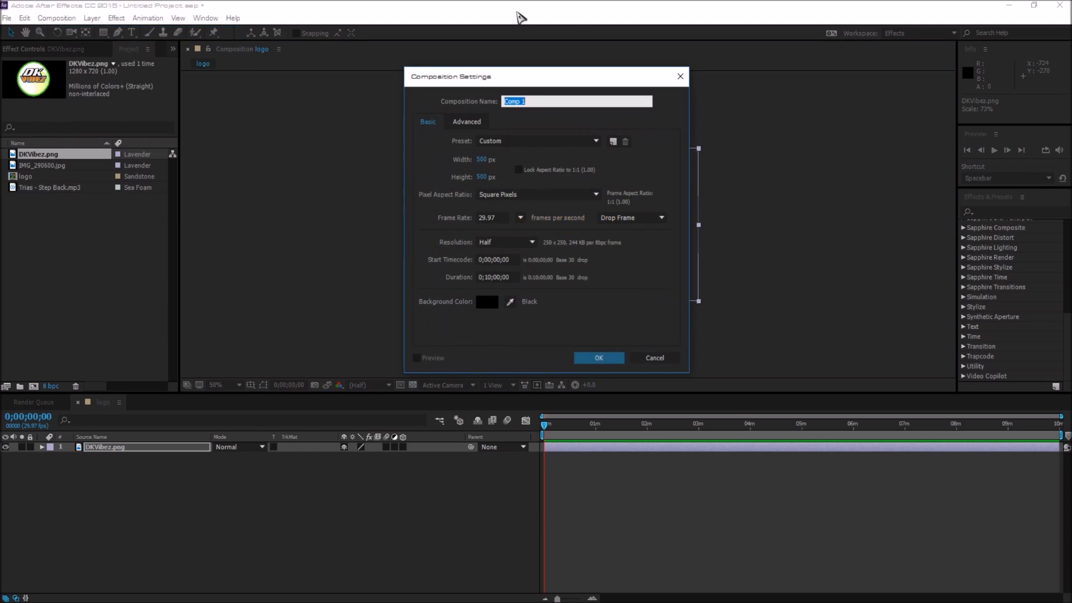
left_click_drag(538, 82, 567, 73)
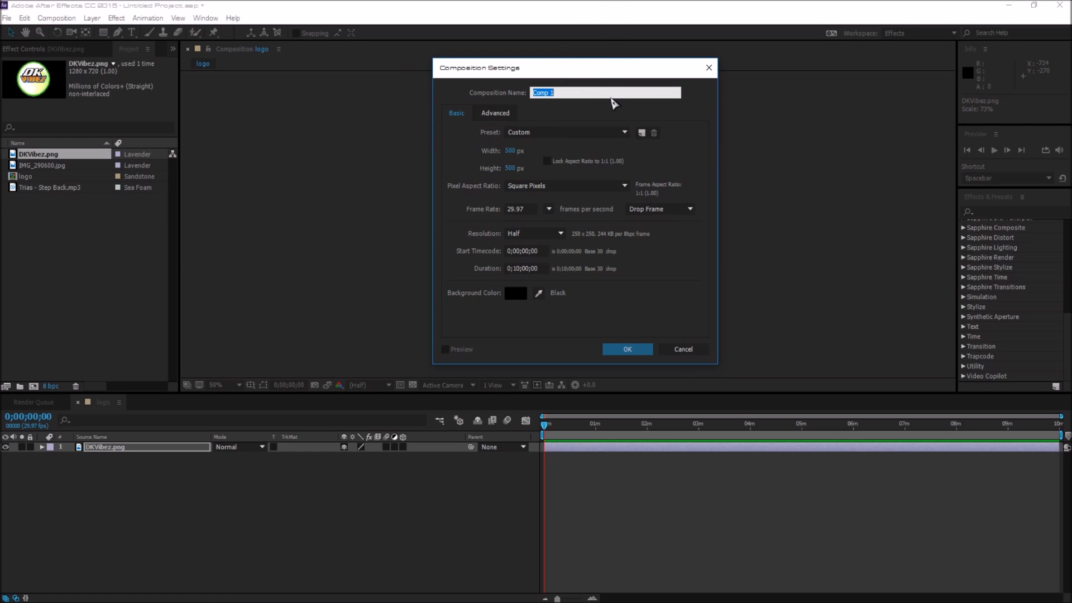
left_click_drag(593, 91, 515, 101)
type("colors")
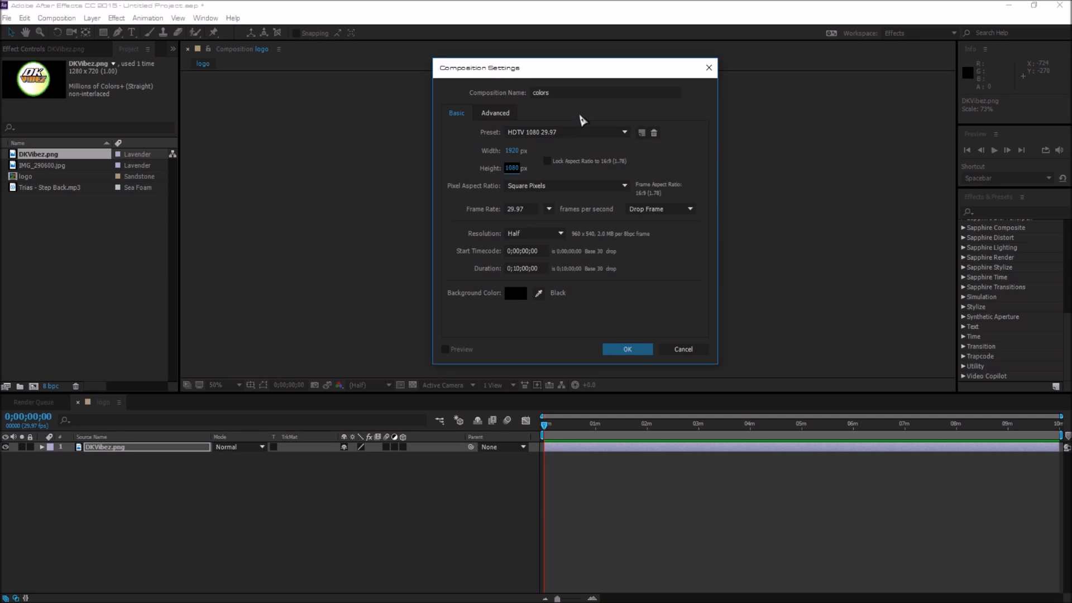
left_click_drag(575, 93, 522, 98)
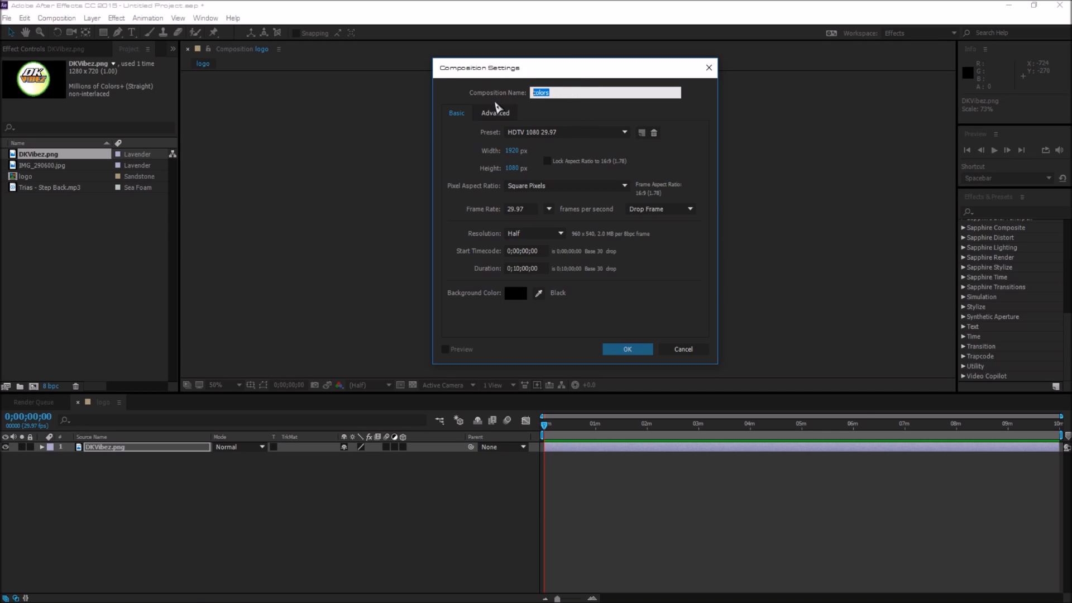
left_click(538, 185)
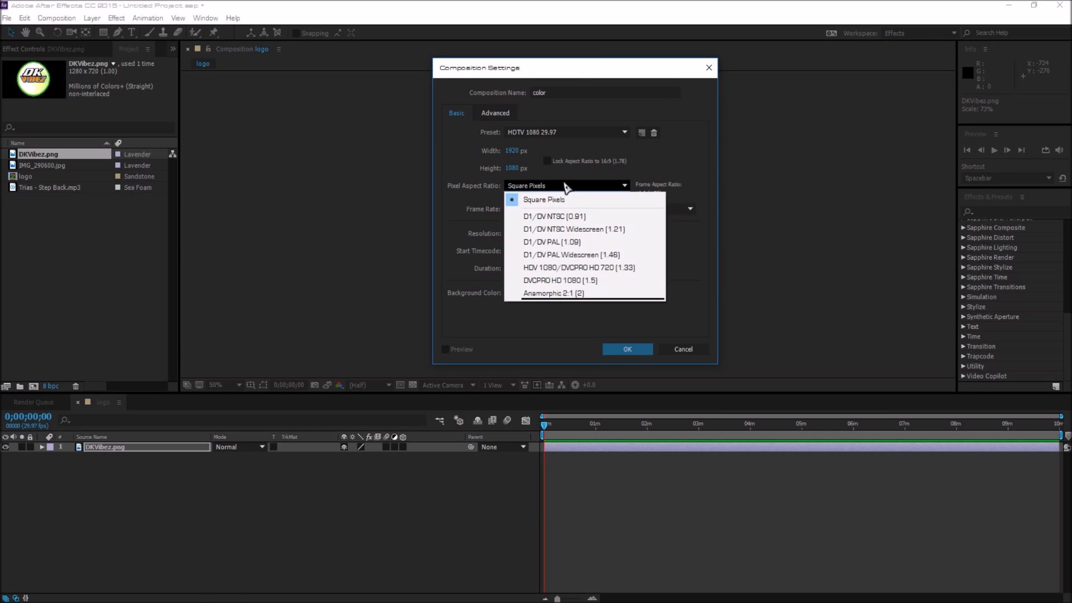
left_click(557, 193)
left_click(539, 133)
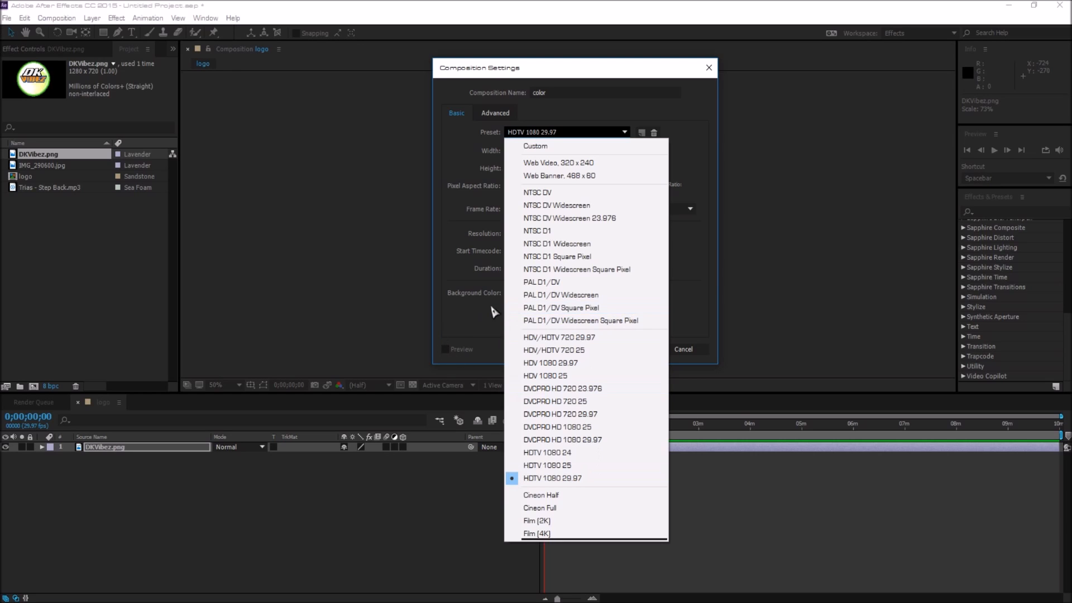
left_click(476, 321)
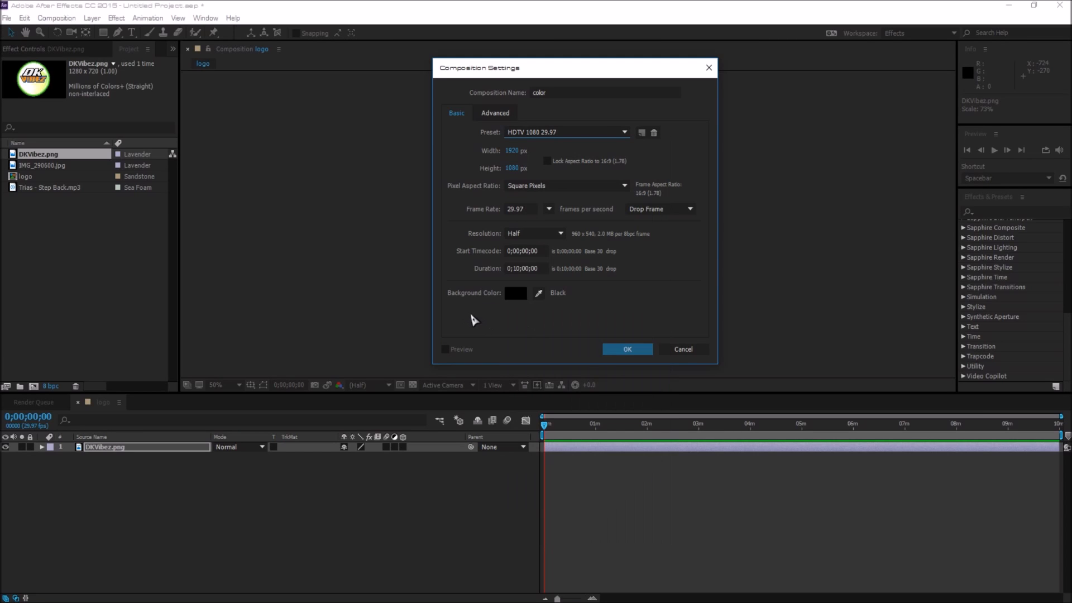
left_click(631, 352)
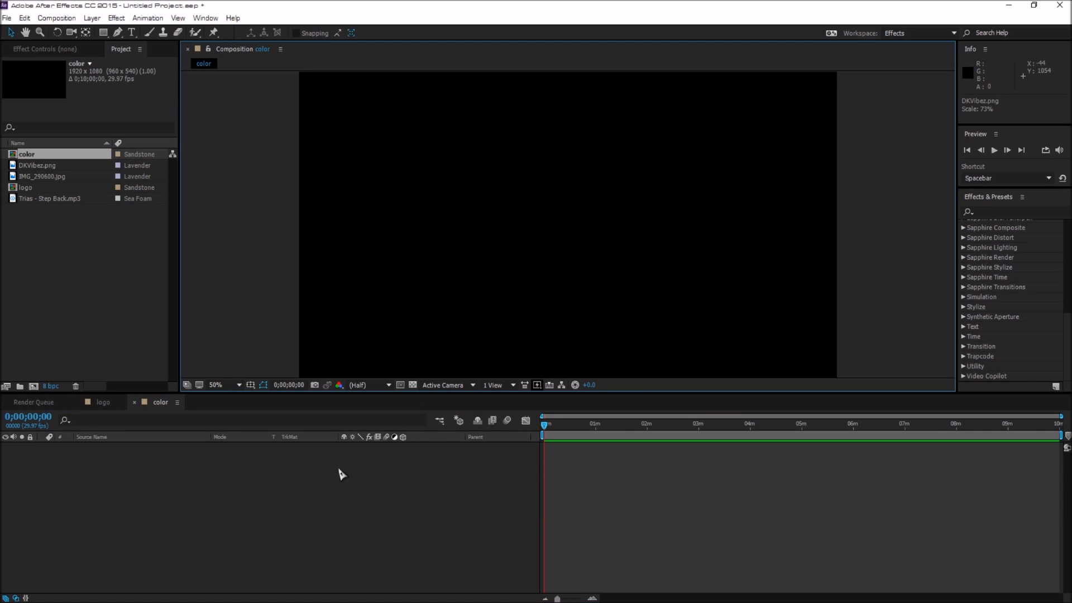
Step: Create a new solid layer named circle in the color composition with the default solid settings
left_click_drag(381, 479, 408, 483)
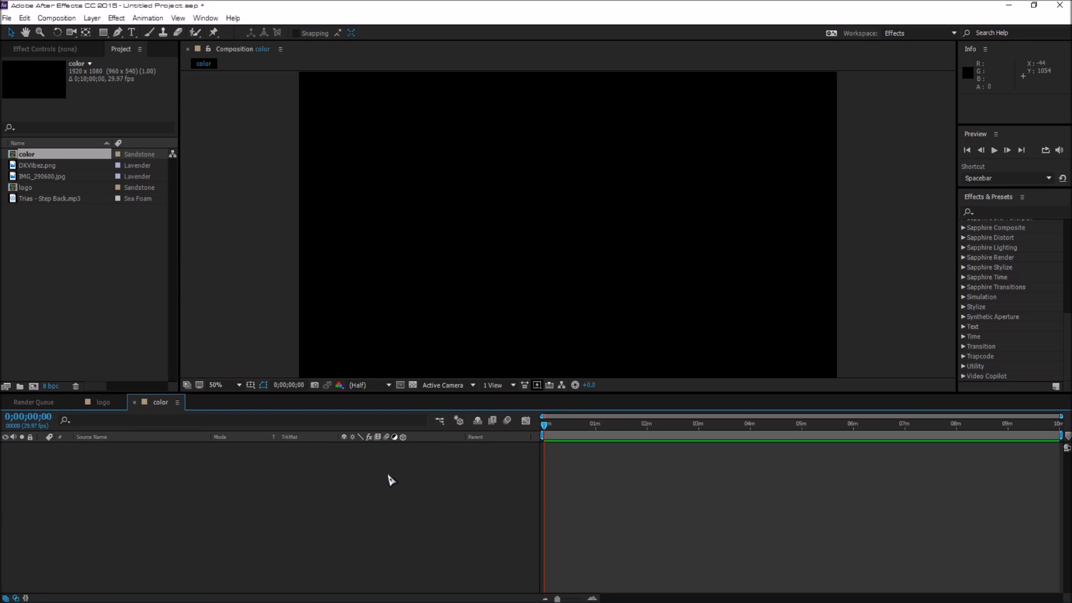
right_click(364, 486)
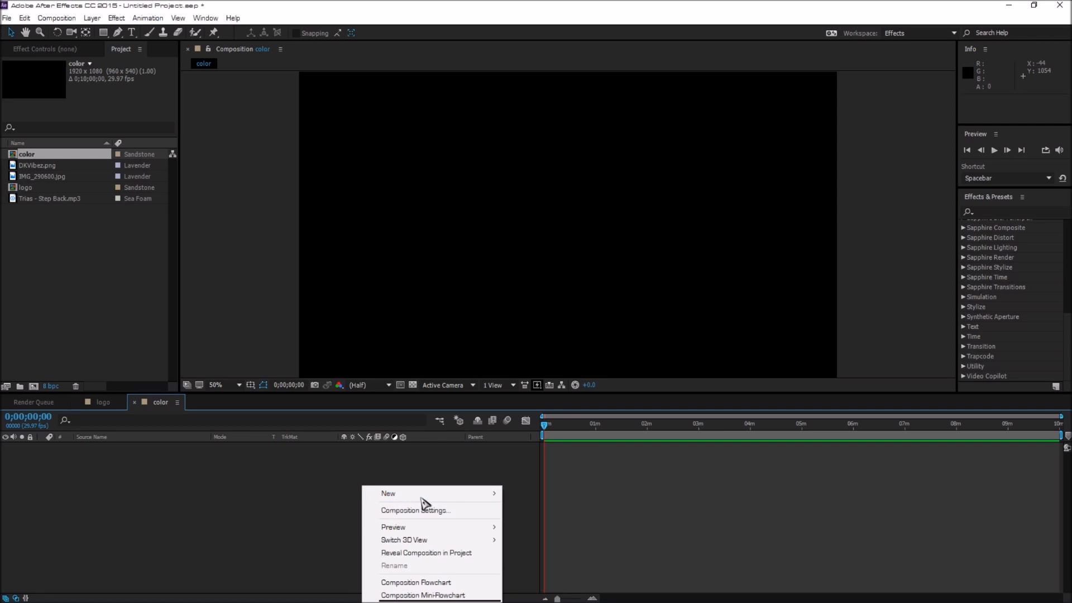
mouse_move(448, 497)
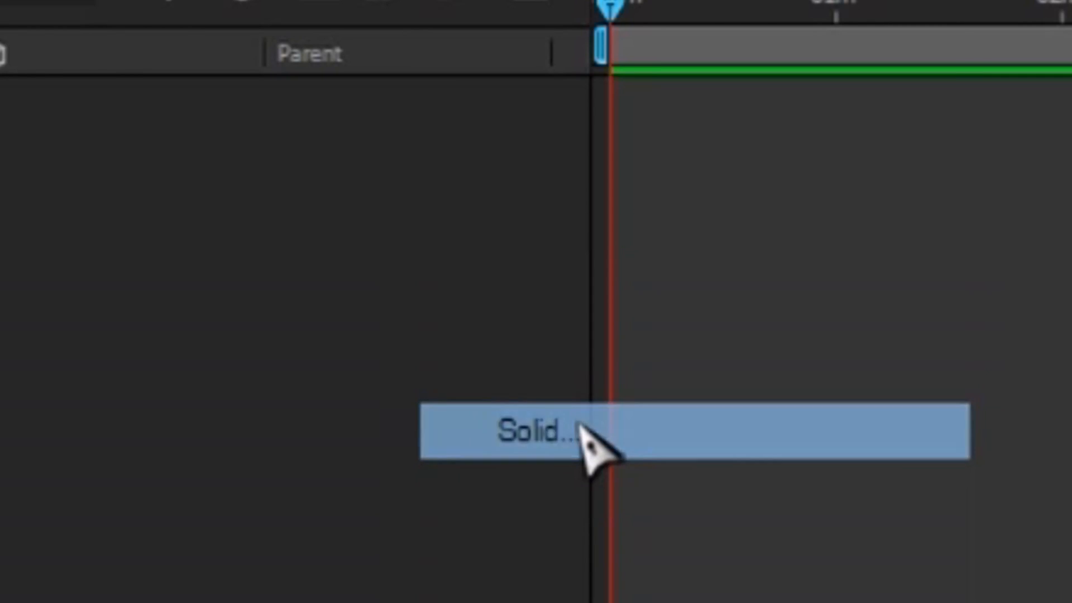
left_click(580, 425)
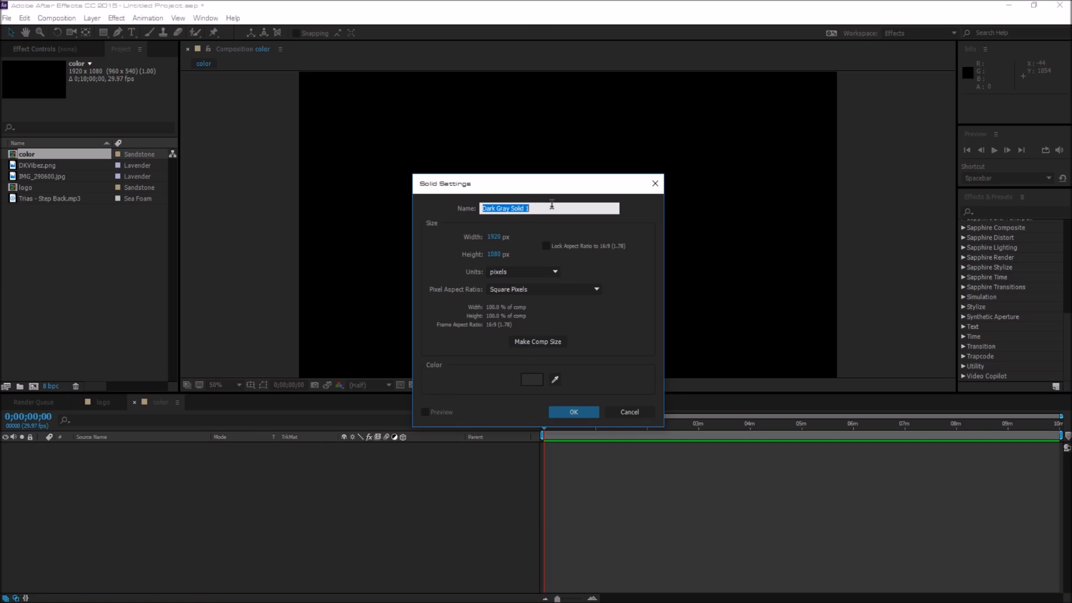
type("circle")
key("Return")
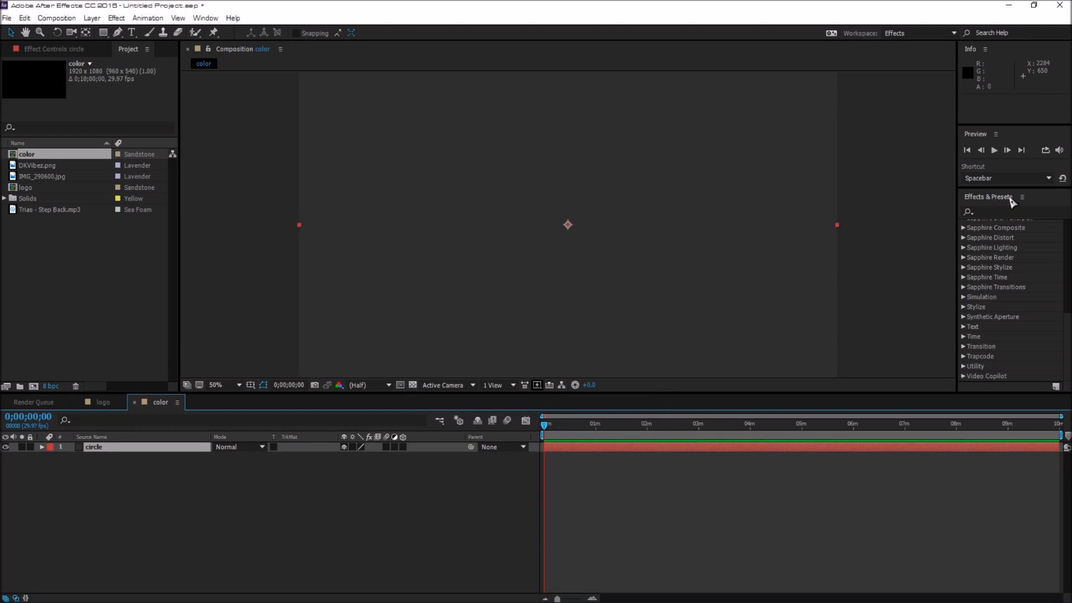
Step: Apply the Generate Circle effect to the circle layer and set its radius to 275
left_click(993, 213)
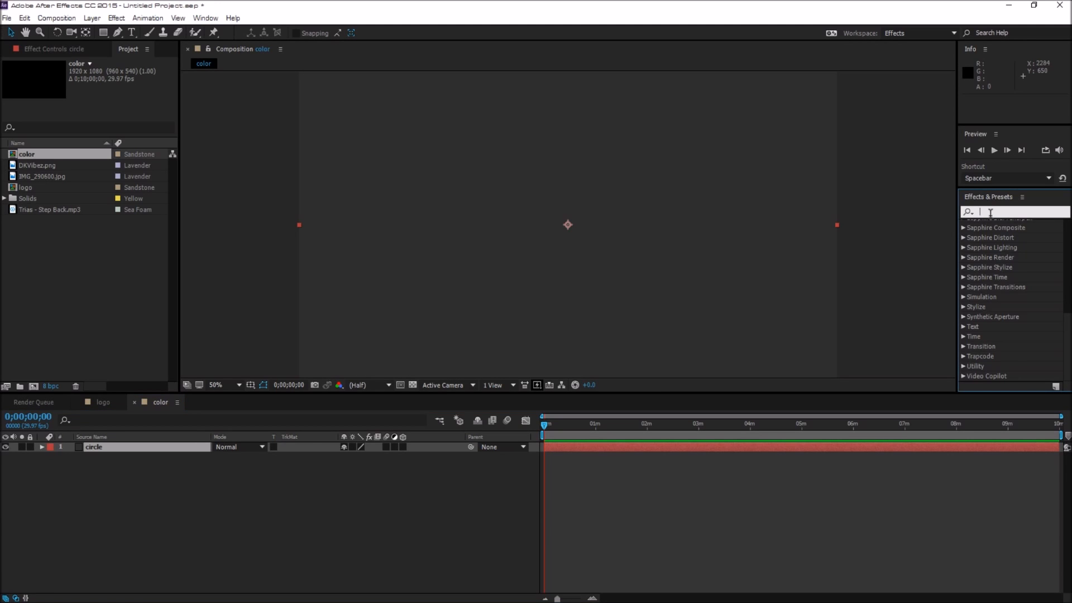
type("circle")
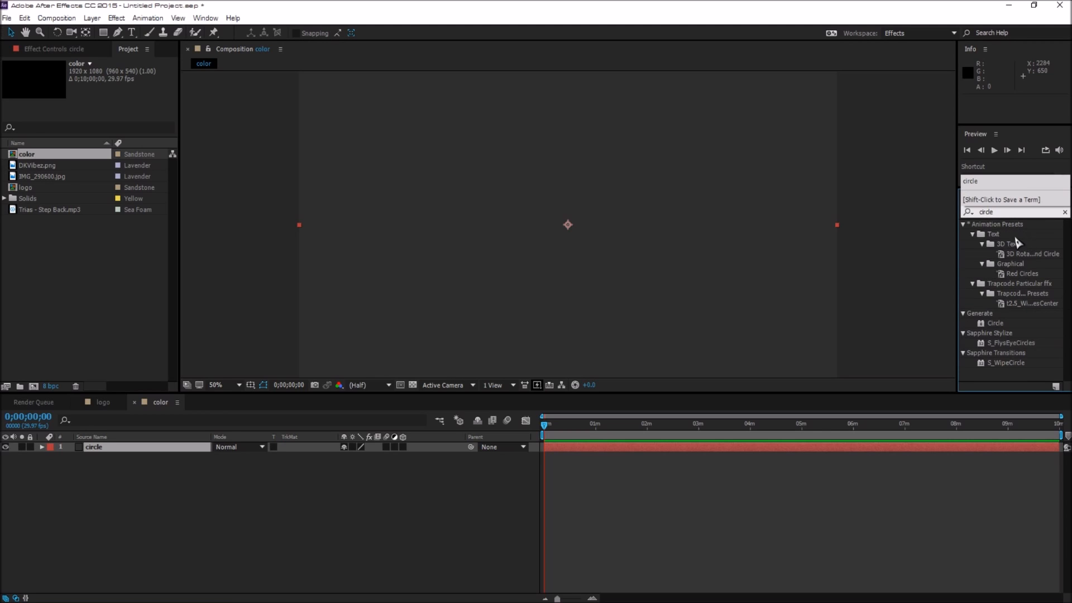
left_click_drag(997, 324, 633, 256)
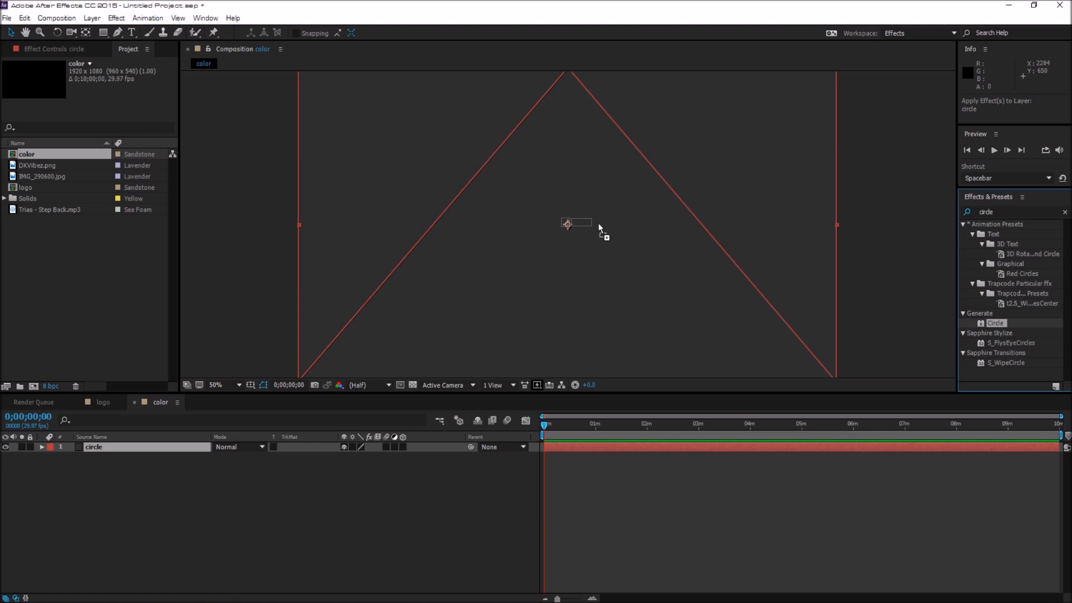
left_click_drag(581, 229, 575, 223)
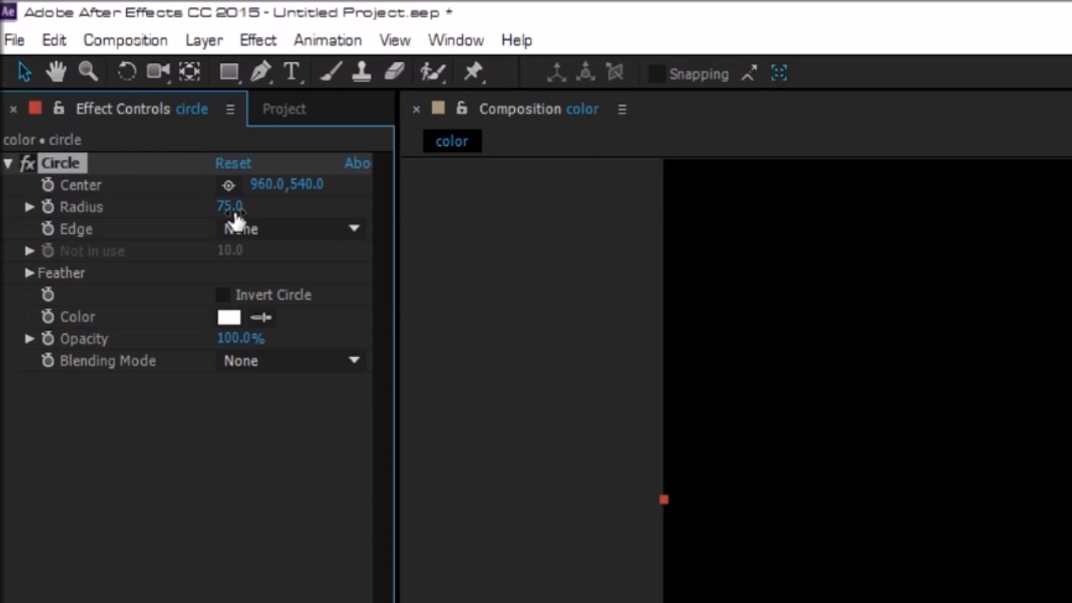
left_click(235, 215)
type("275")
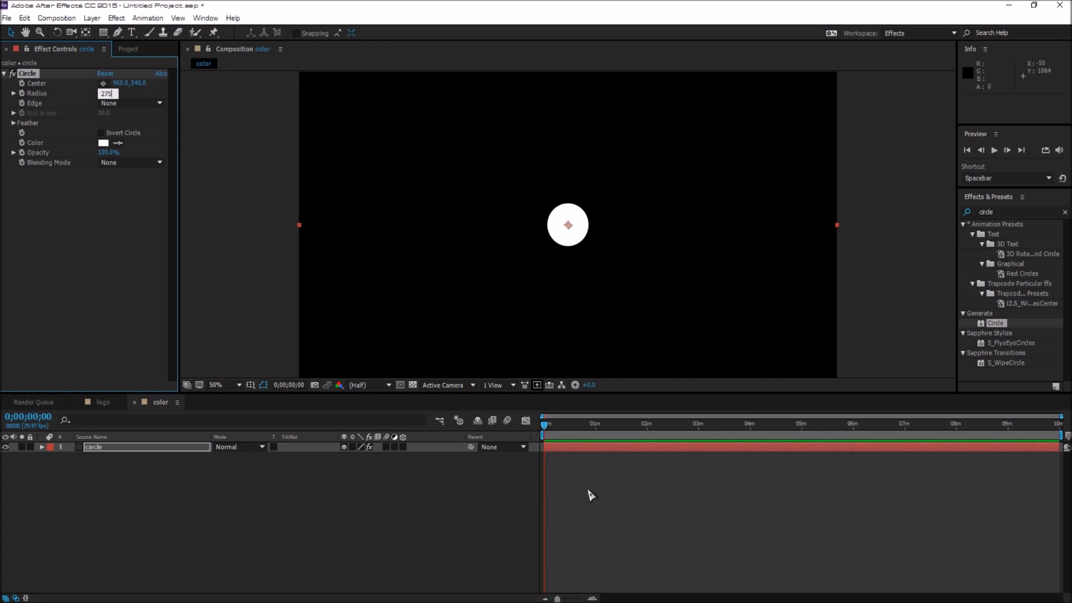
left_click(438, 520)
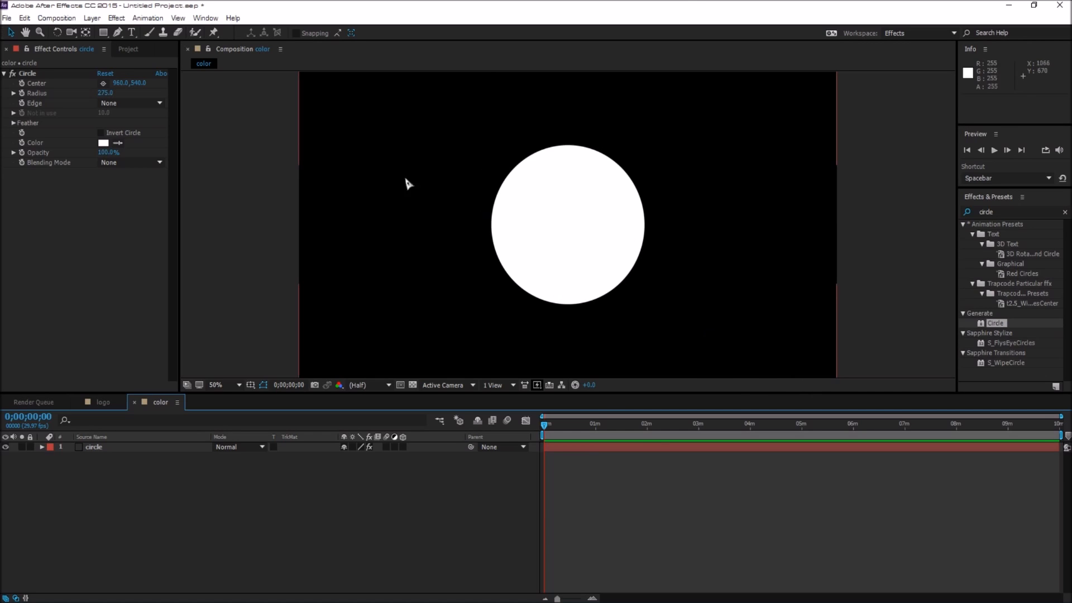
Step: Apply the Stylize Glow effect to the circle layer and collapse its settings
left_click(1010, 212)
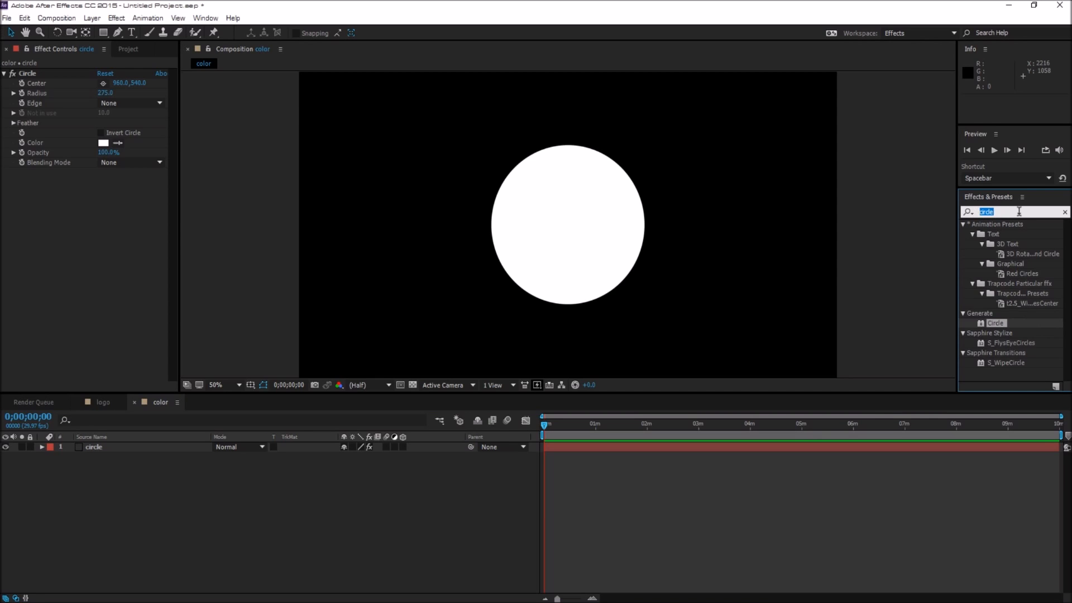
type("glow")
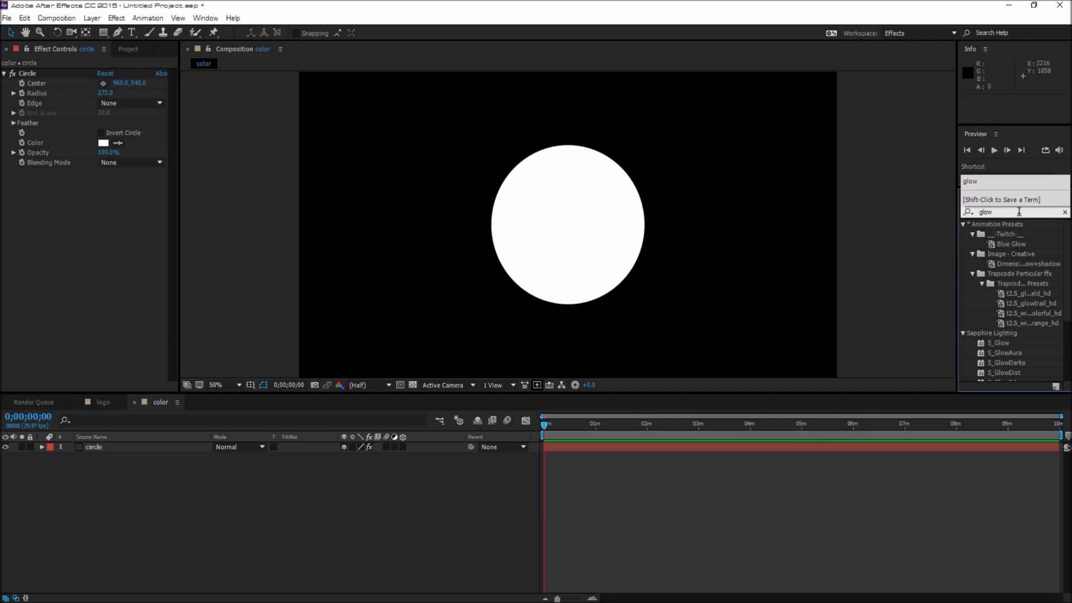
scroll(1002, 335, "down", 5)
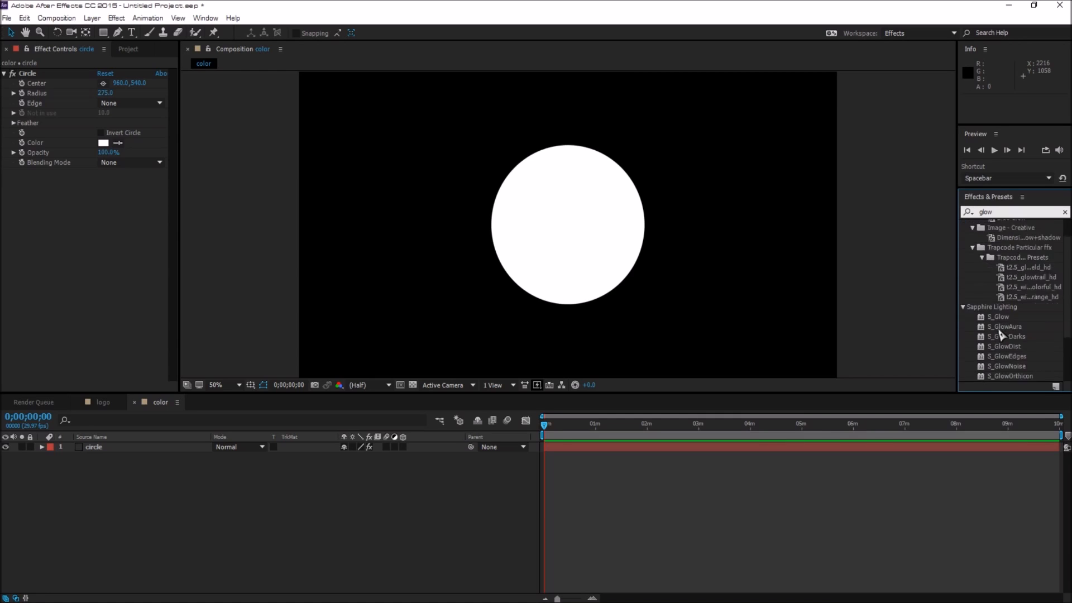
scroll(1004, 374, "up", 4)
scroll(1007, 368, "down", 4)
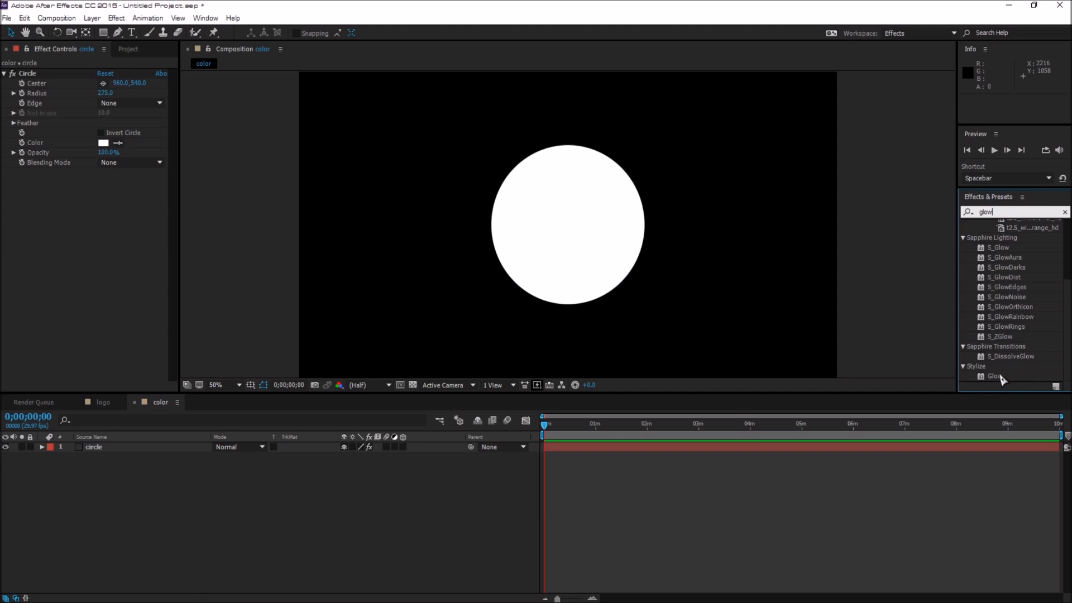
left_click_drag(1000, 377, 577, 224)
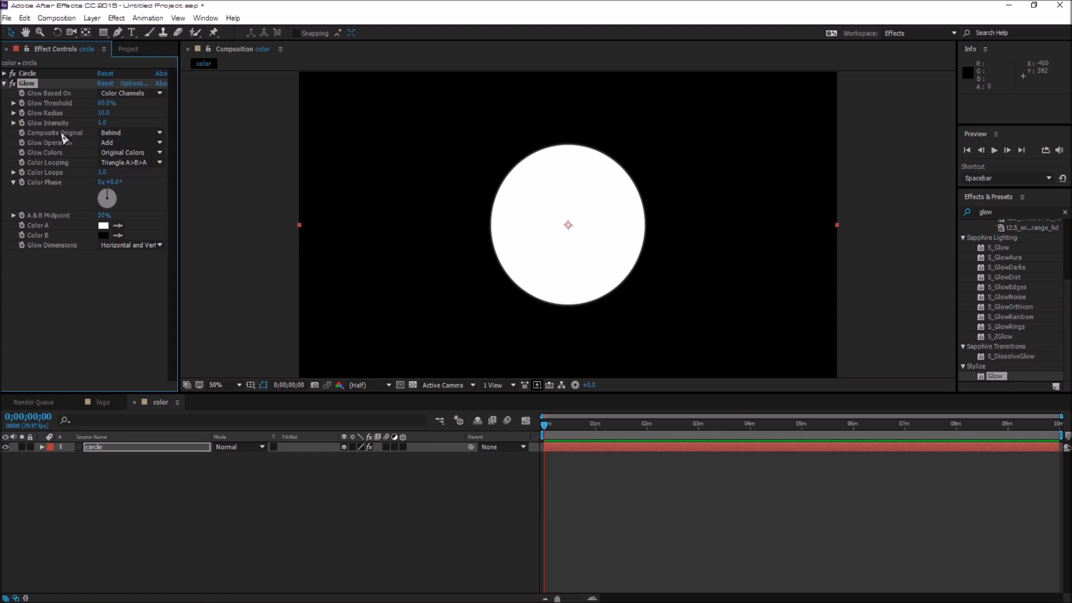
left_click(141, 138)
left_click(141, 150)
left_click(127, 144)
left_click(134, 156)
left_click(5, 83)
Step: Create a new solid layer named white and place it beneath the circle layer
right_click(173, 479)
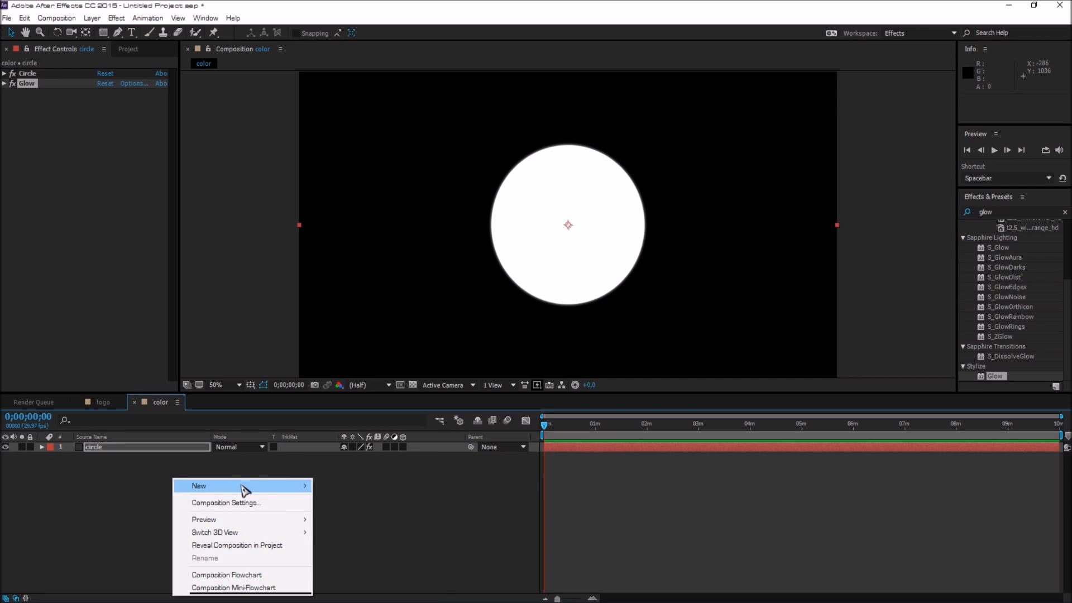
mouse_move(253, 492)
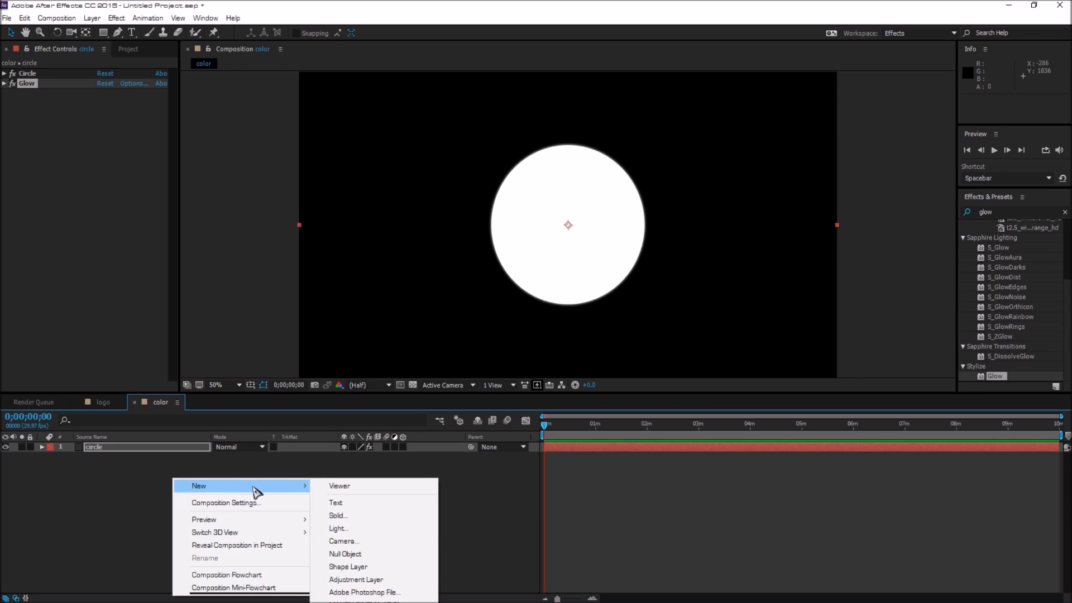
left_click(362, 516)
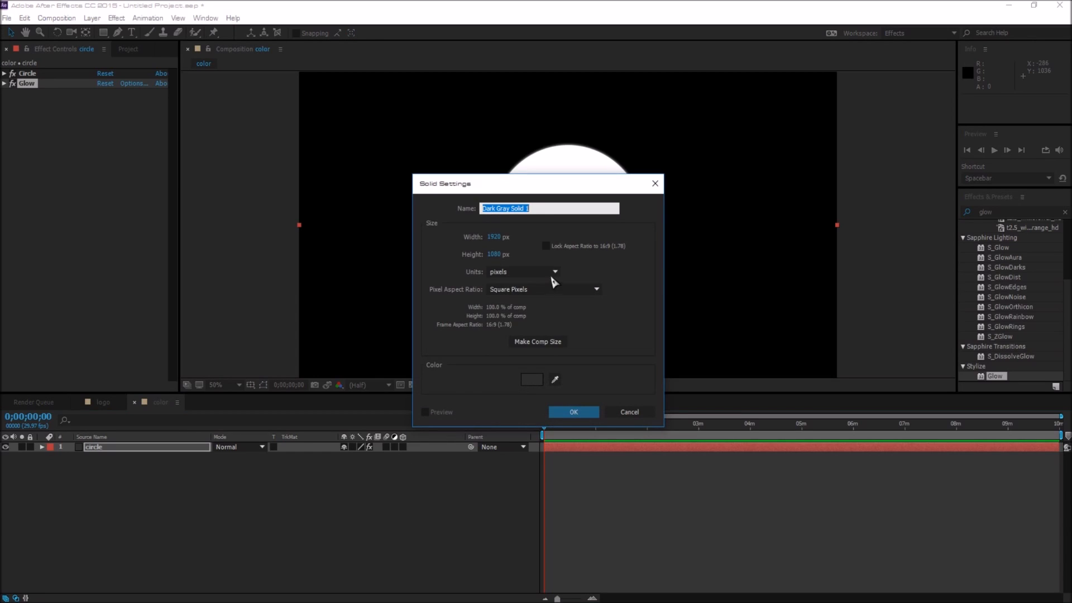
type("white")
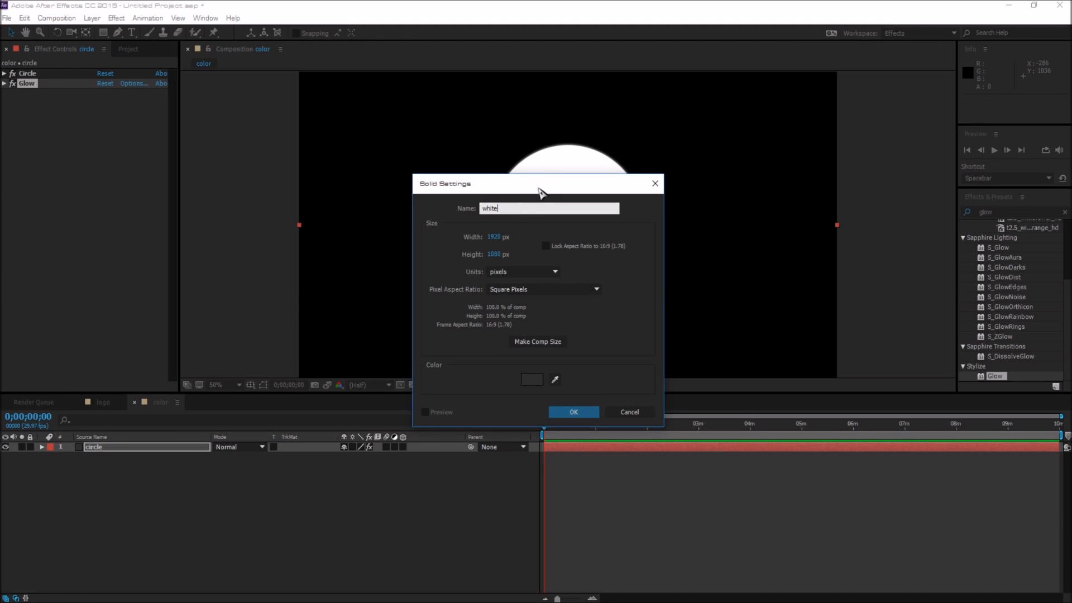
left_click_drag(541, 192, 513, 157)
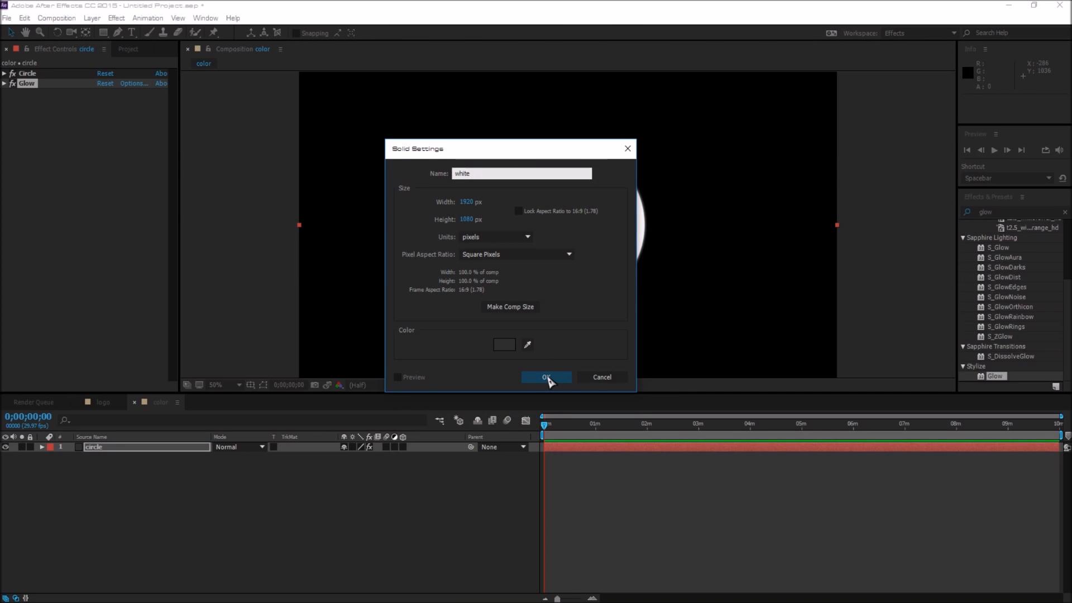
left_click(546, 378)
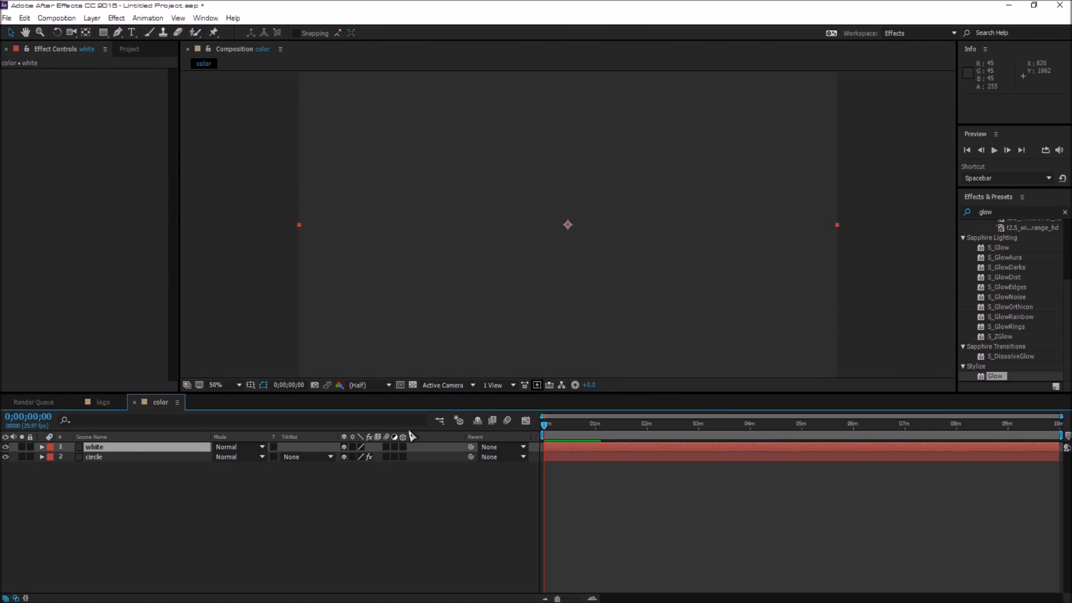
left_click_drag(102, 451, 109, 468)
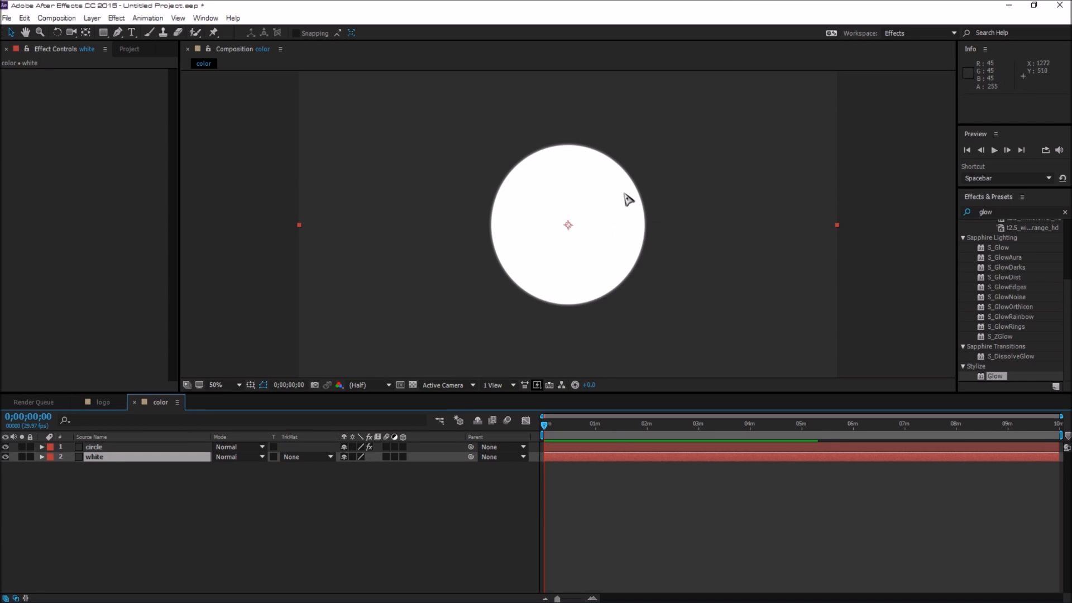
Step: Find the audio effects and apply Audio Spectrum to the white layer
left_click(1000, 213)
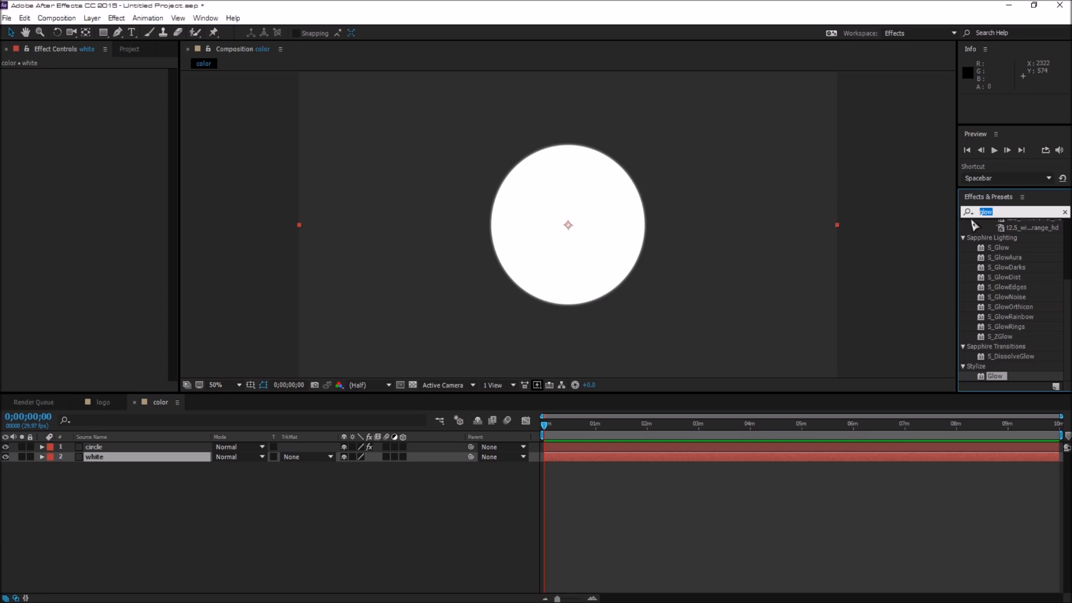
type("audio")
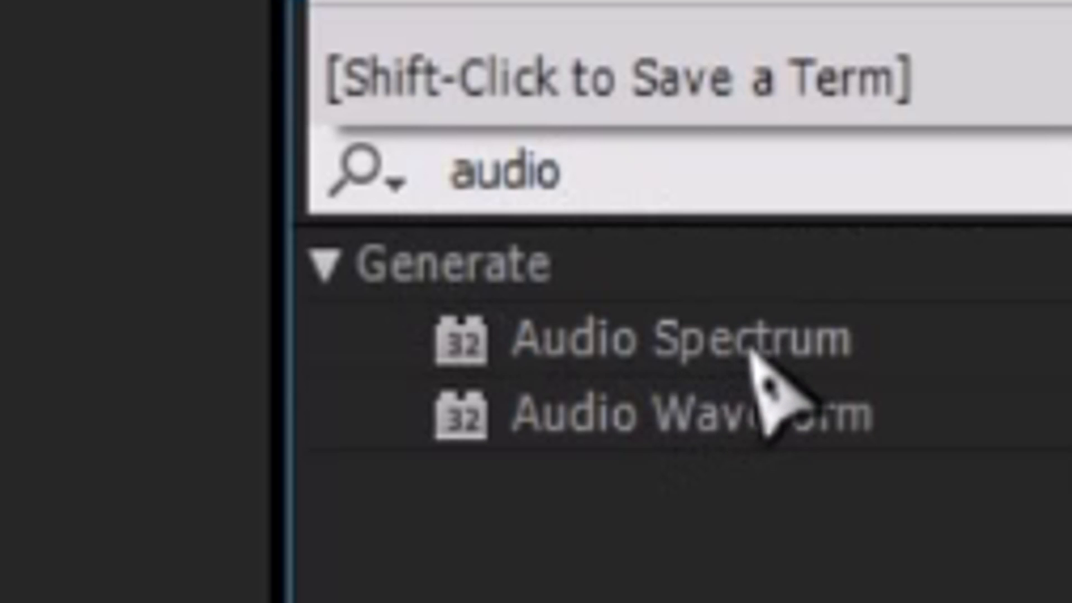
left_click(1019, 235)
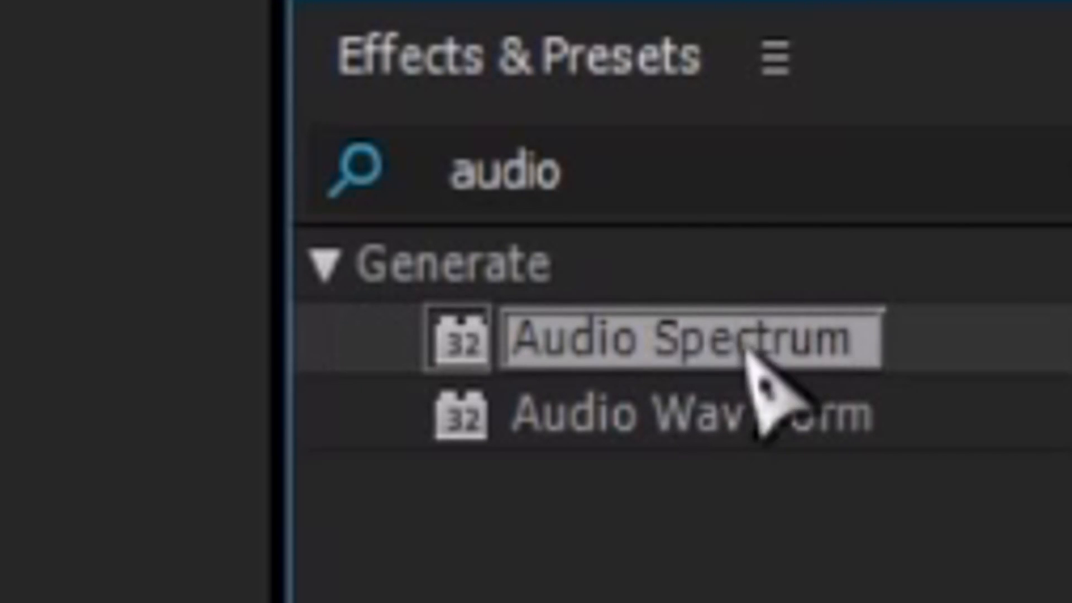
left_click(736, 438)
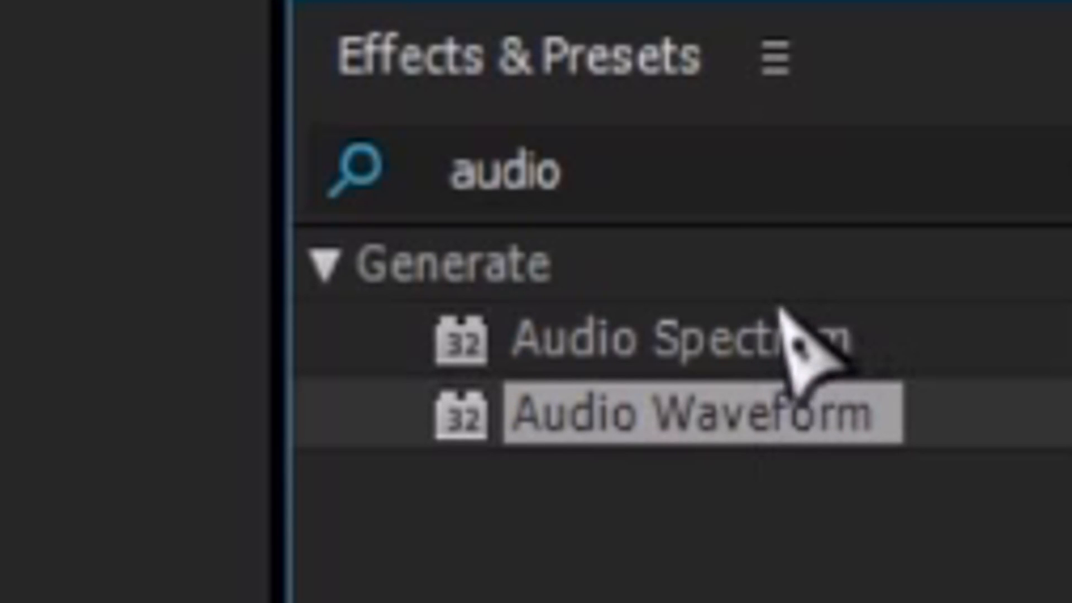
left_click(783, 335)
left_click_drag(782, 335, 132, 459)
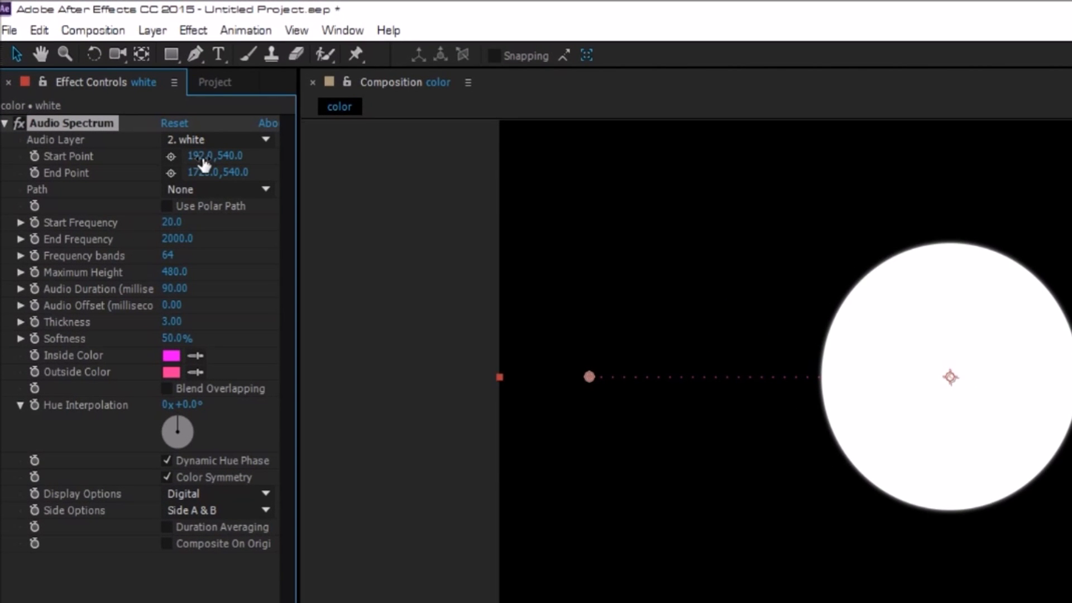
left_click_drag(203, 159, 26, 159)
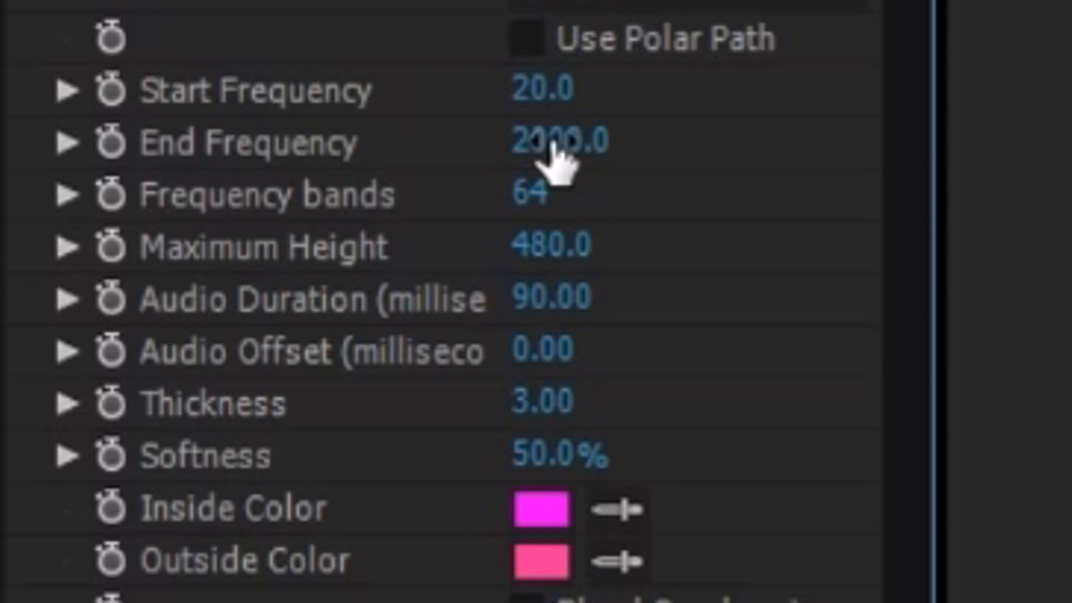
Step: Set the Audio Spectrum's end frequency to 250, frequency bands to 2000, maximum height to 700 and audio duration to 170 milliseconds
left_click(551, 144)
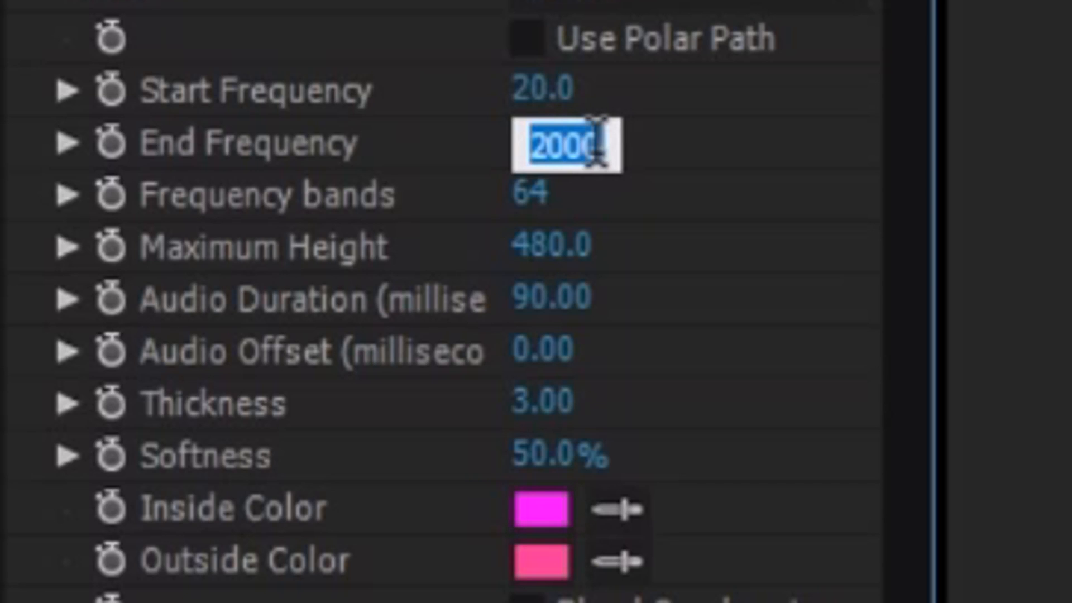
type("250")
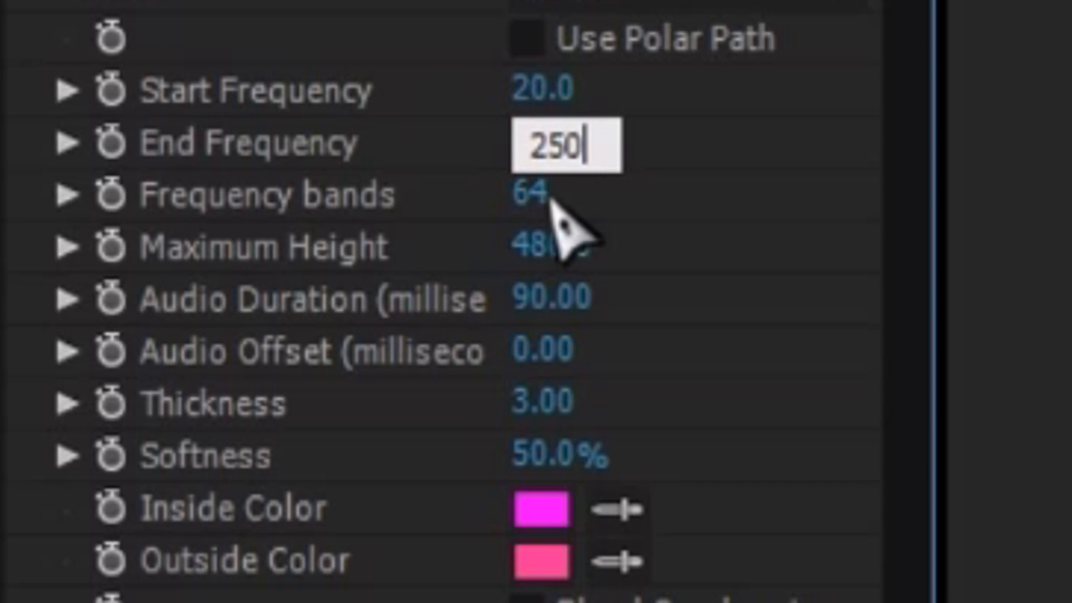
left_click(528, 196)
type("2000")
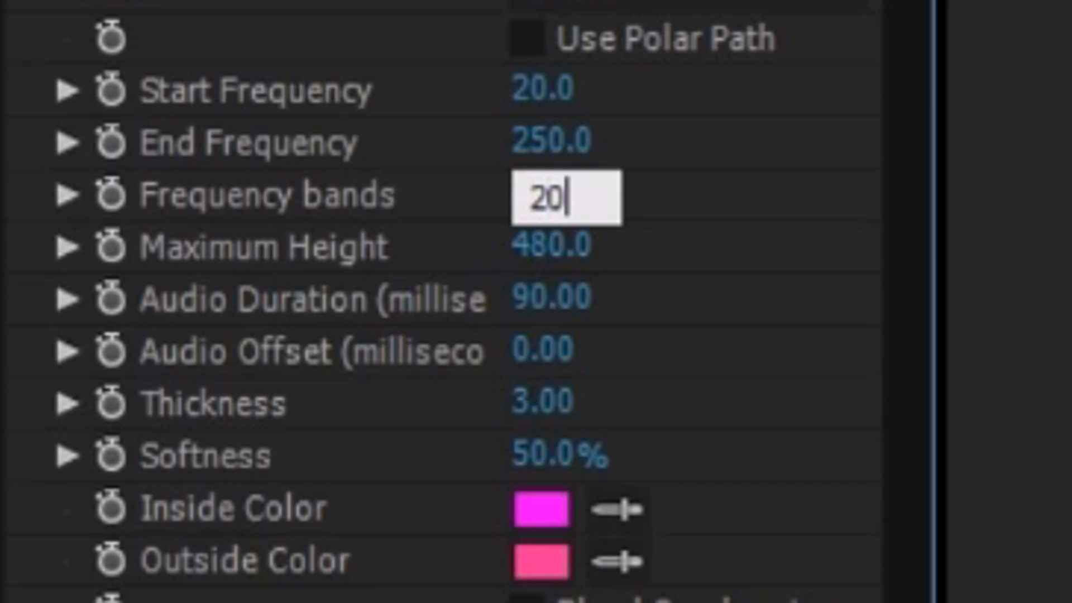
left_click(550, 246)
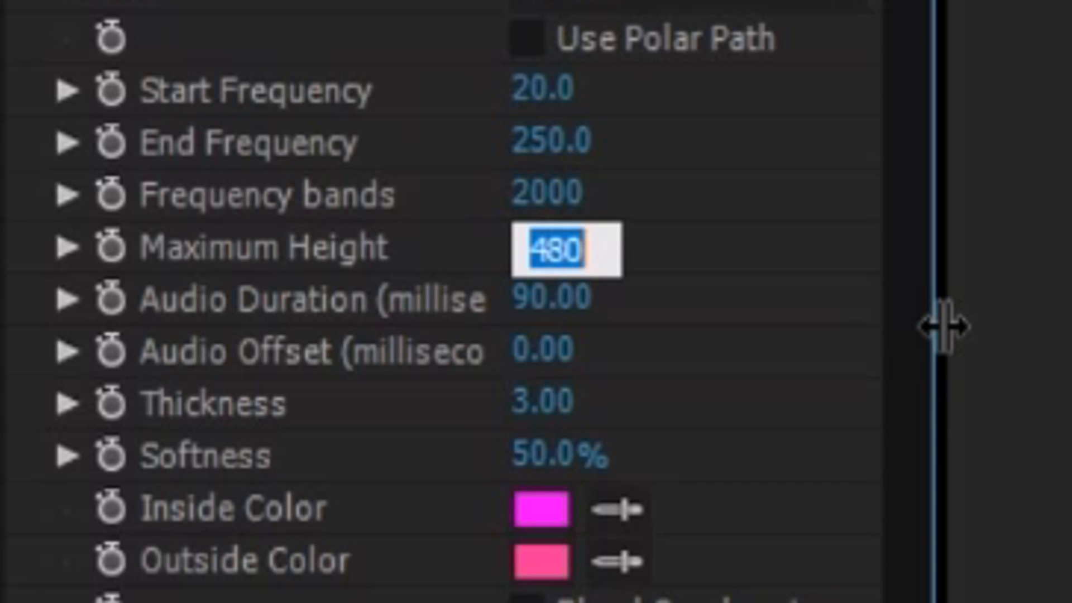
type("700")
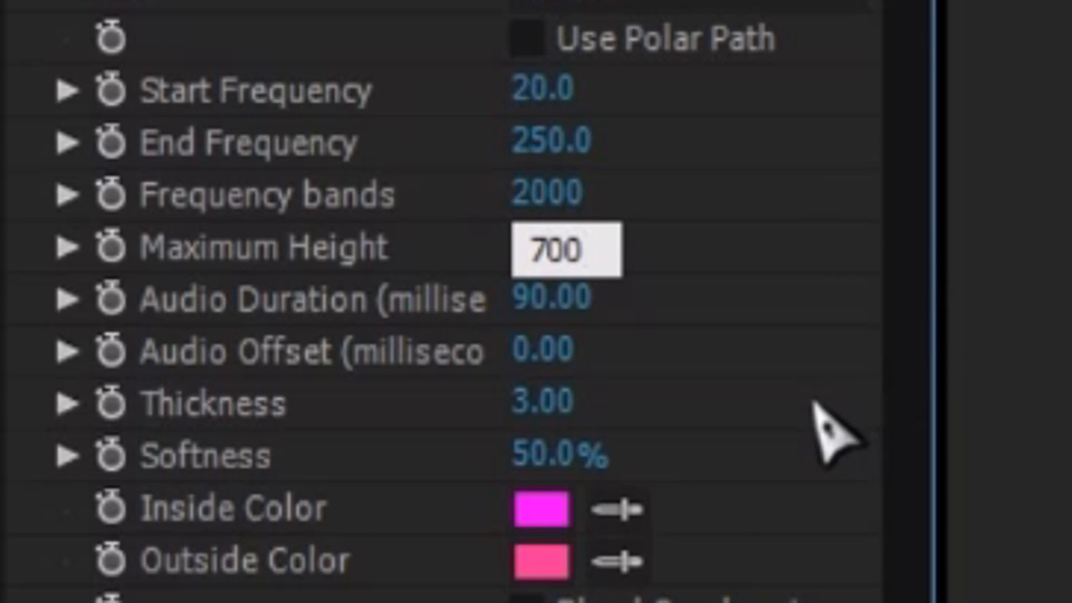
left_click(564, 299)
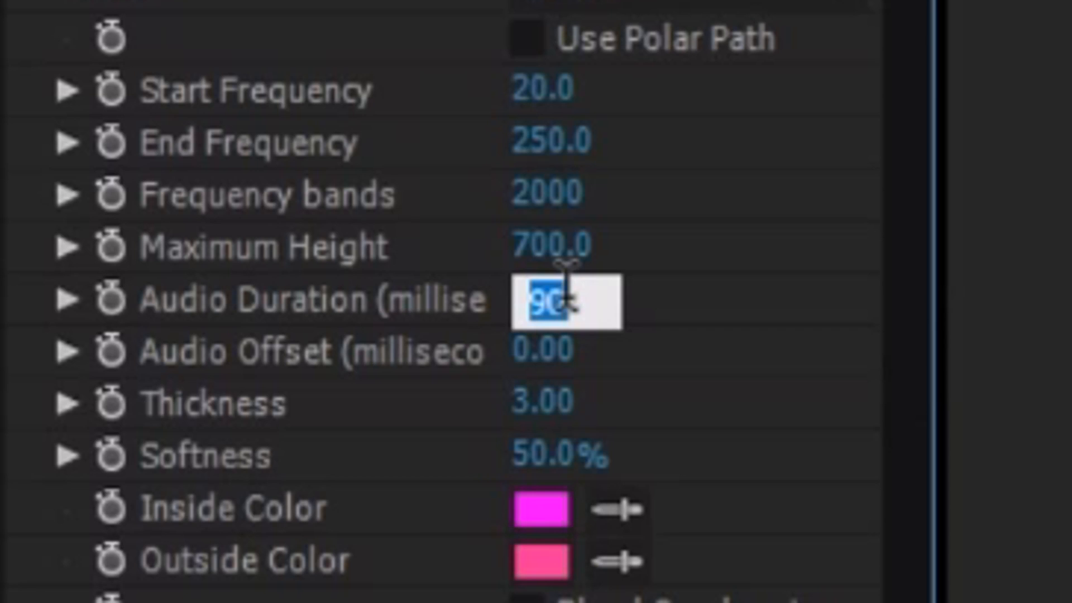
type("170")
key("Return")
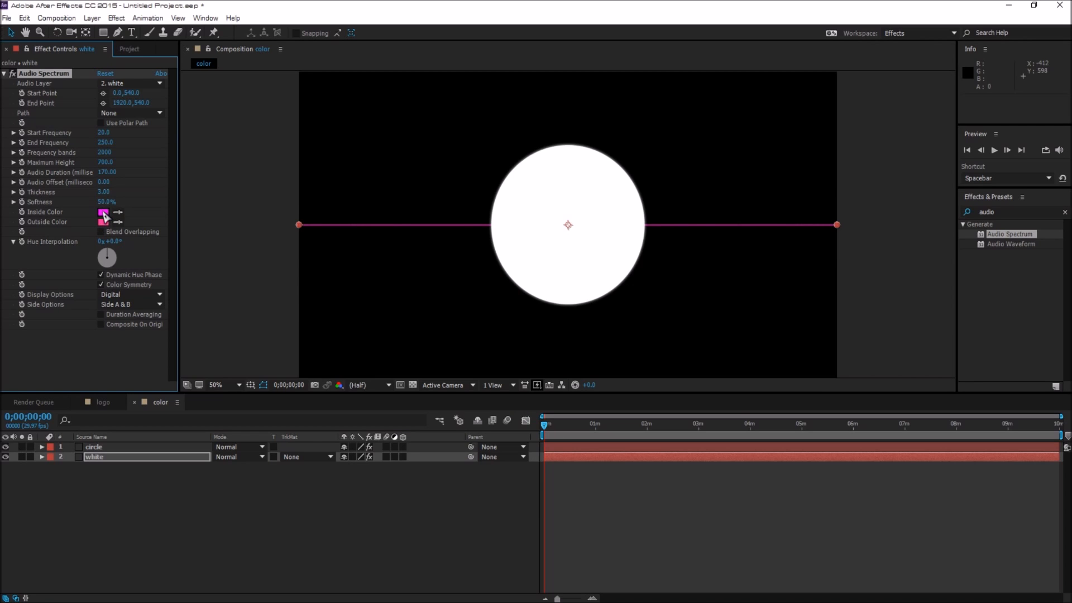
Step: Change both the inside and outside colors of the Audio Spectrum to white
left_click(104, 212)
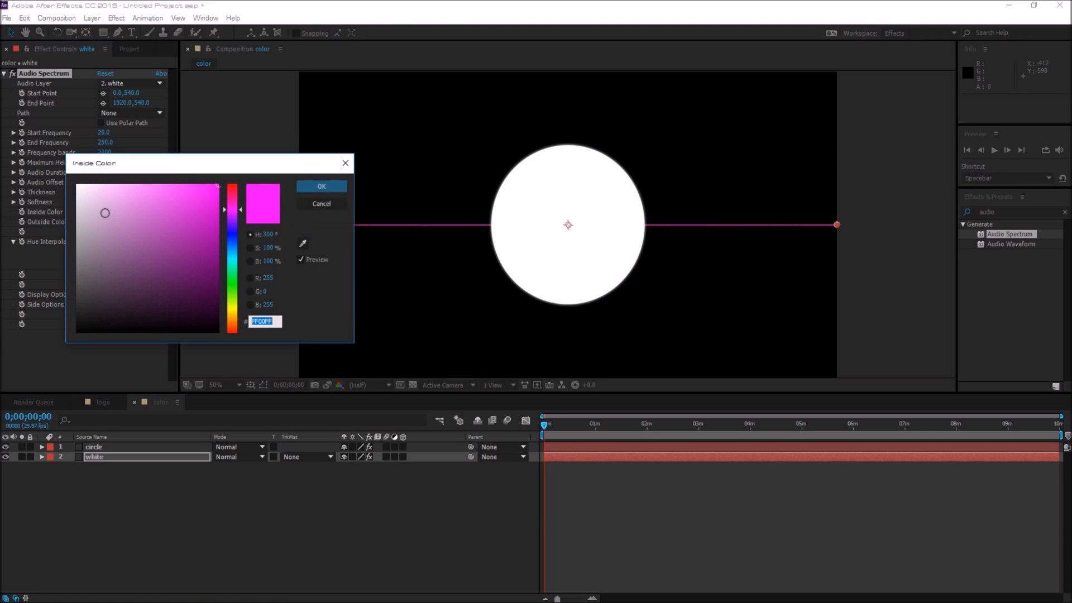
left_click_drag(187, 180, 399, 169)
left_click_drag(313, 200, 290, 165)
left_click(534, 175)
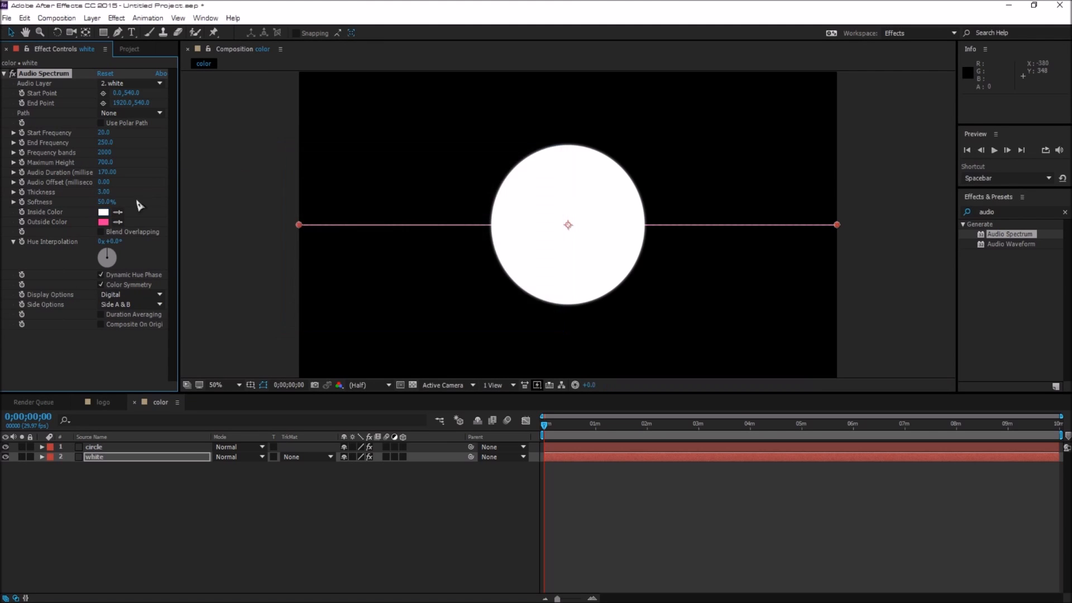
left_click(103, 222)
left_click(290, 174)
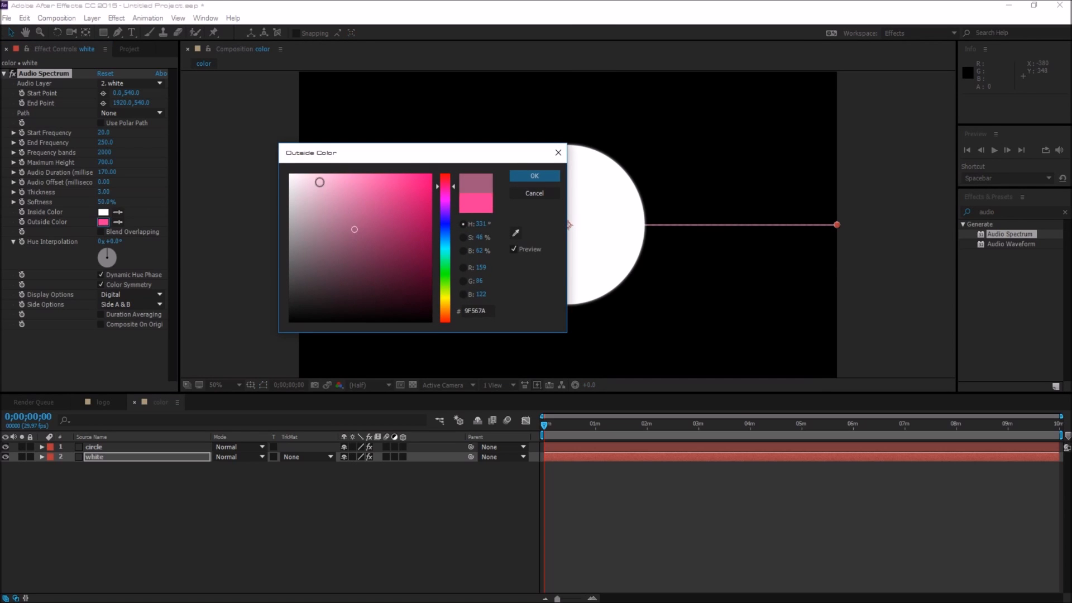
left_click(536, 176)
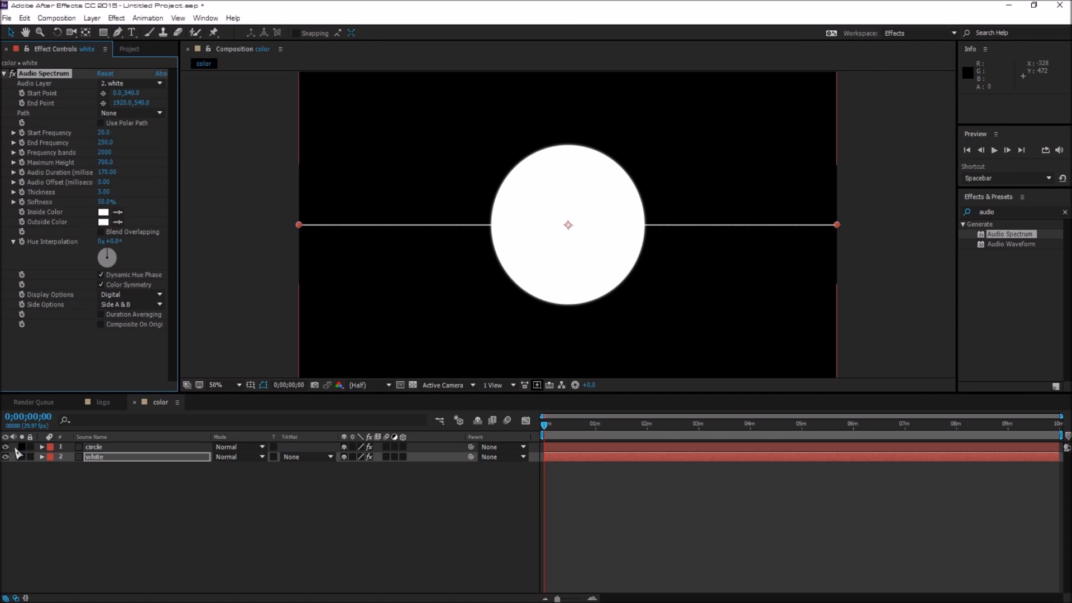
Step: Hide the circle layer and apply the Polar Coordinates effect to the white layer
left_click(6, 447)
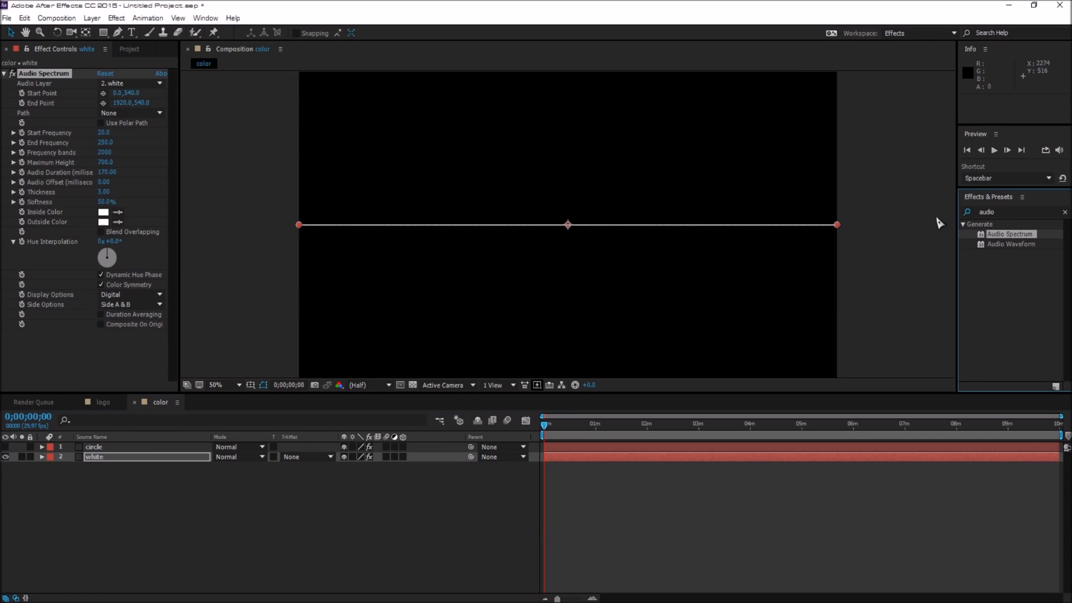
left_click(986, 212)
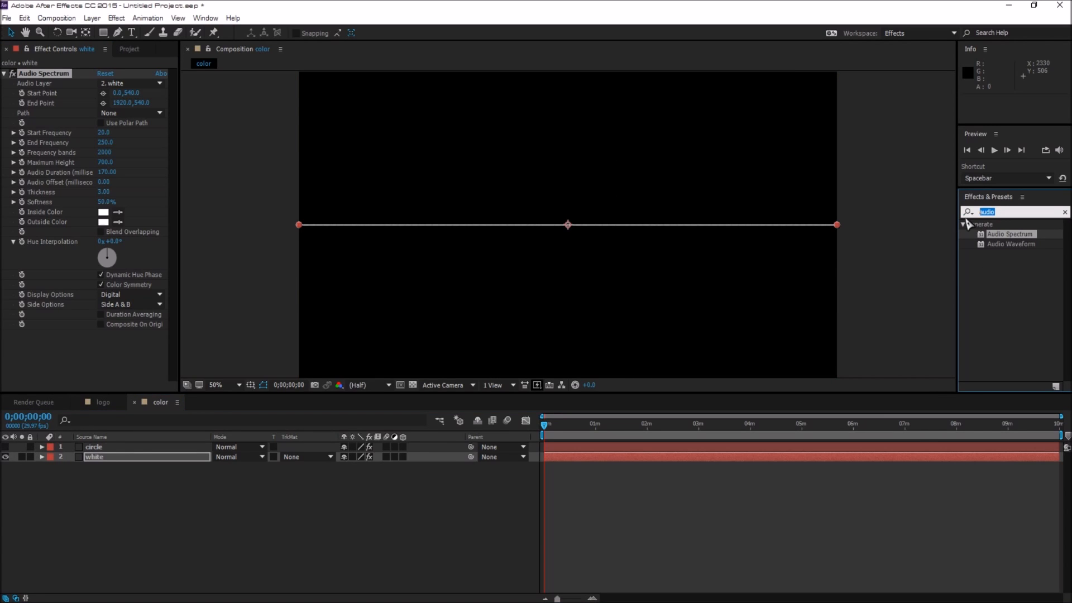
type("pol")
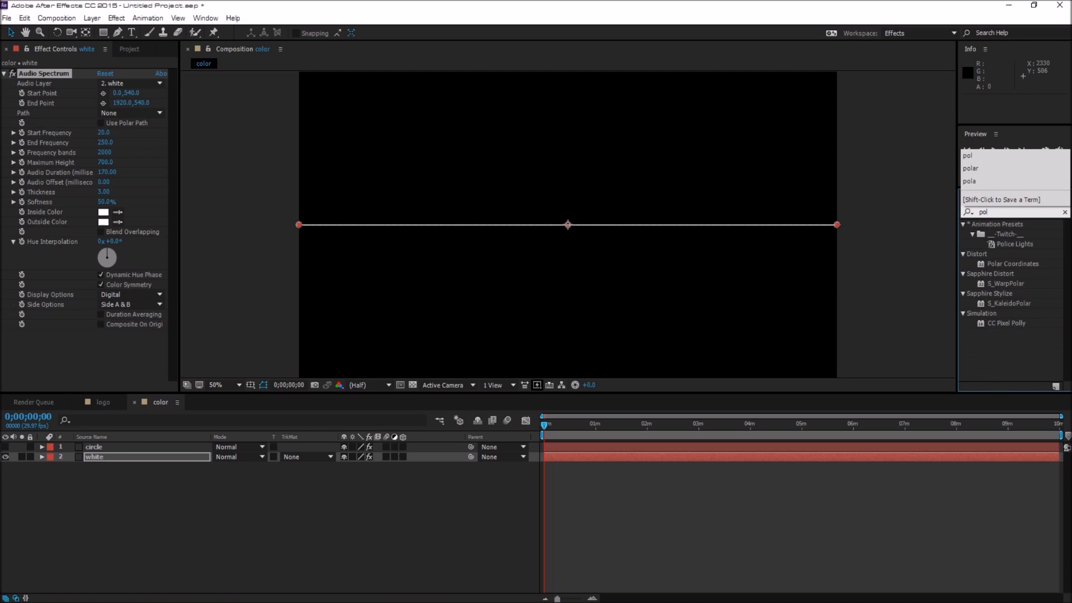
type("ar")
left_click_drag(1036, 239, 142, 459)
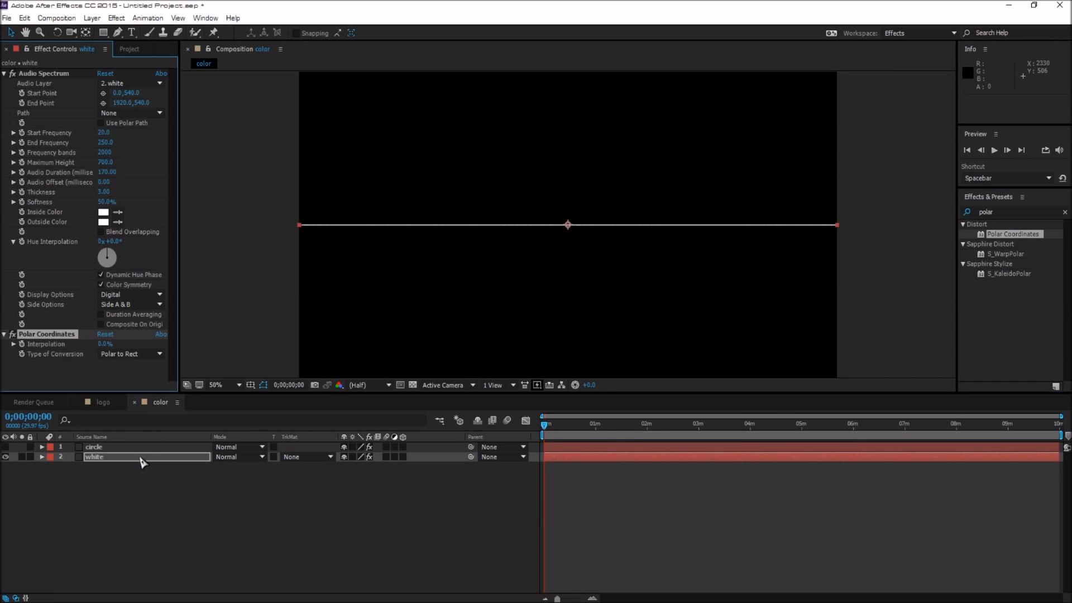
Step: Set Polar Coordinates to Rect to Polar with 100% interpolation, and collapse the settings of both effects
left_click(134, 358)
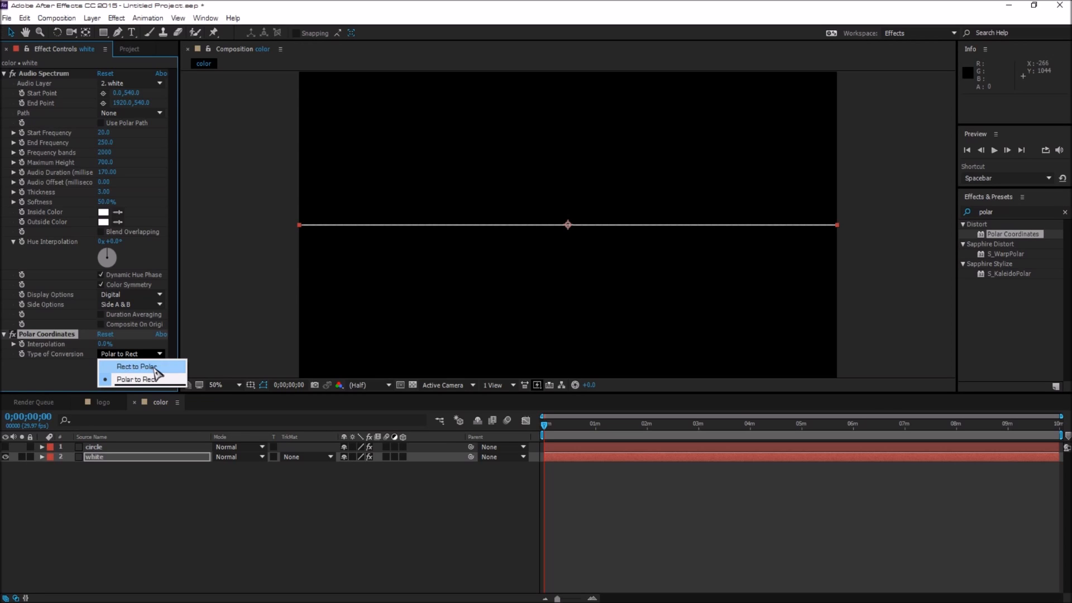
left_click(155, 369)
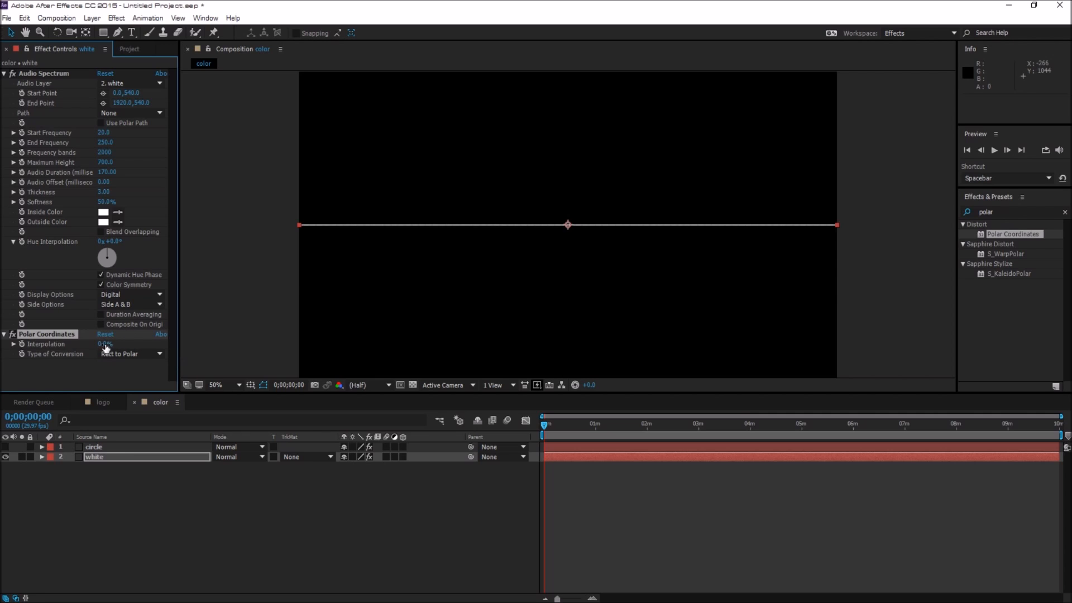
left_click_drag(106, 344, 145, 347)
left_click_drag(151, 347, 168, 348)
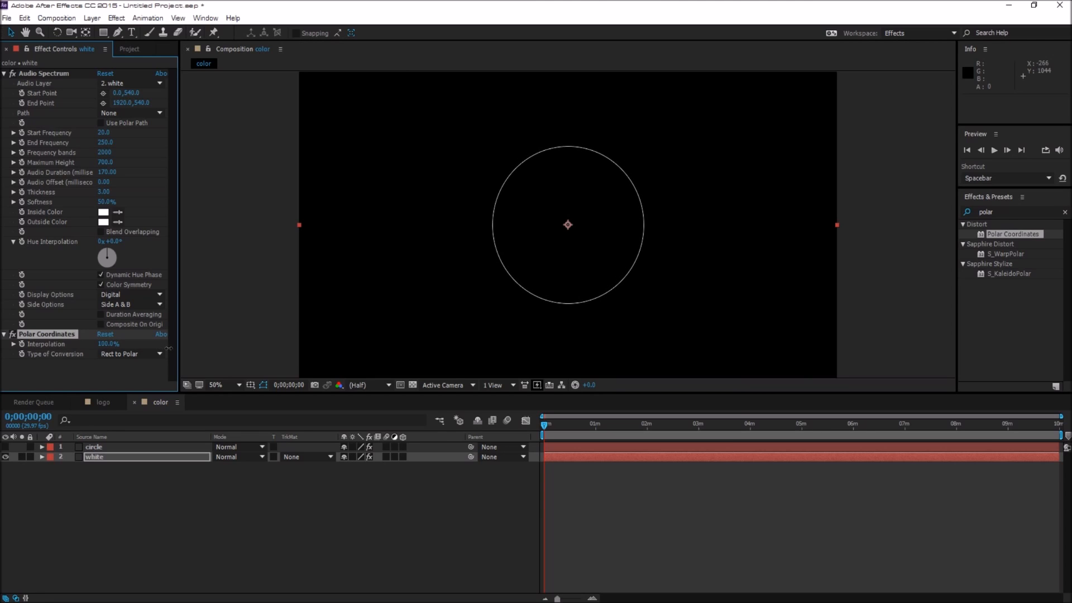
left_click(5, 334)
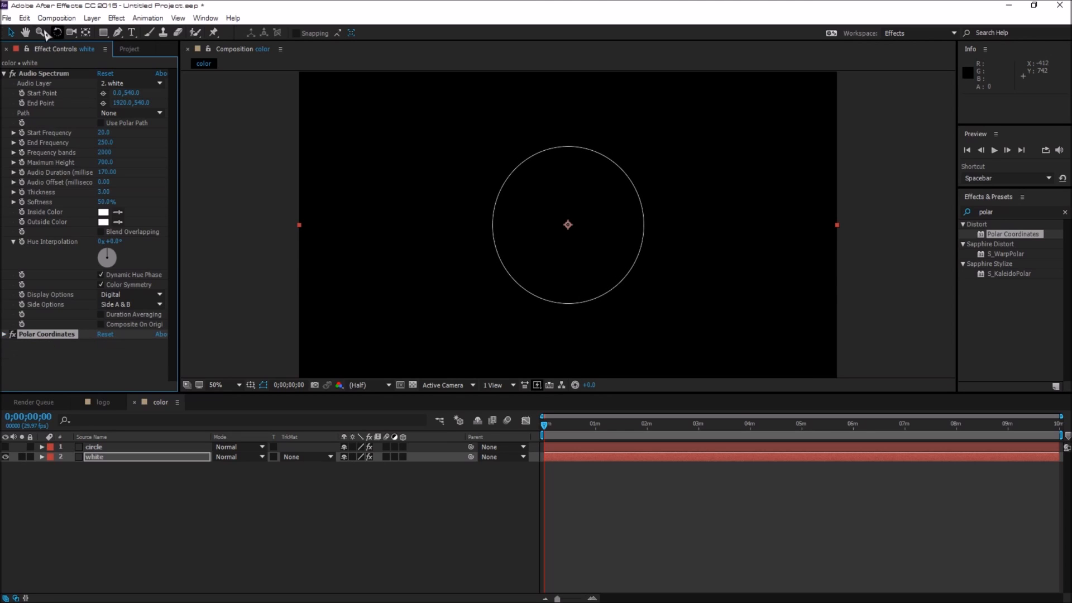
left_click(4, 73)
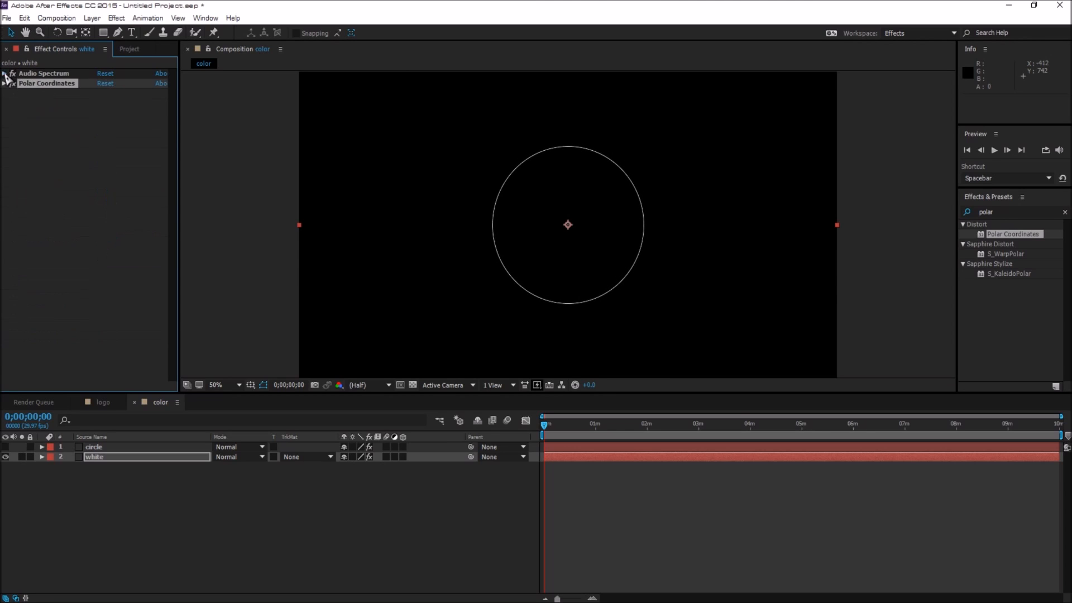
Step: Add the audio file Trias - Step Back.mp3 to the color composition beneath the white layer
left_click(130, 49)
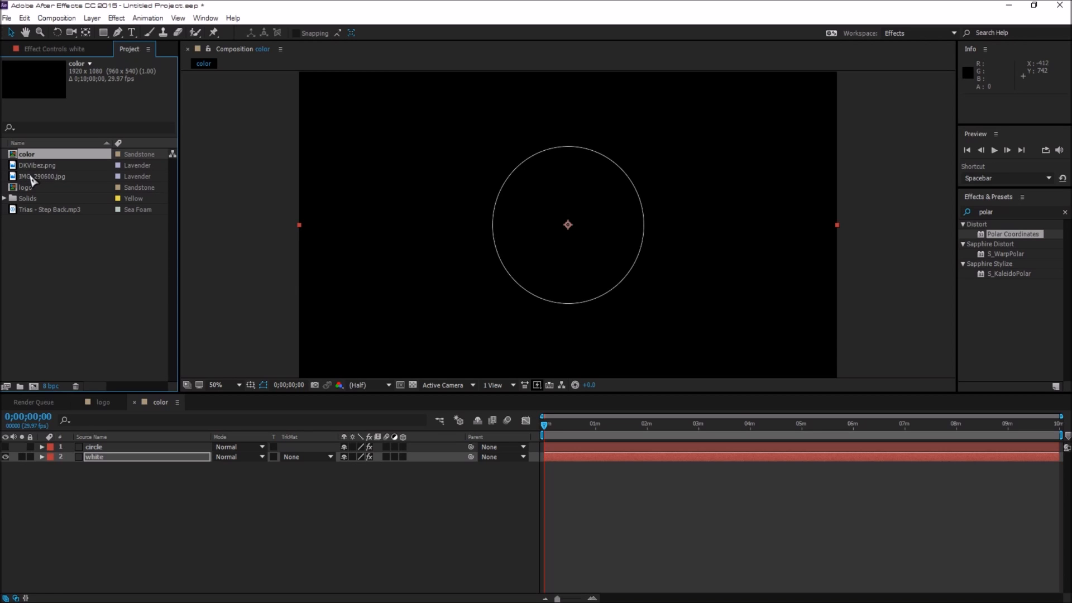
left_click(7, 18)
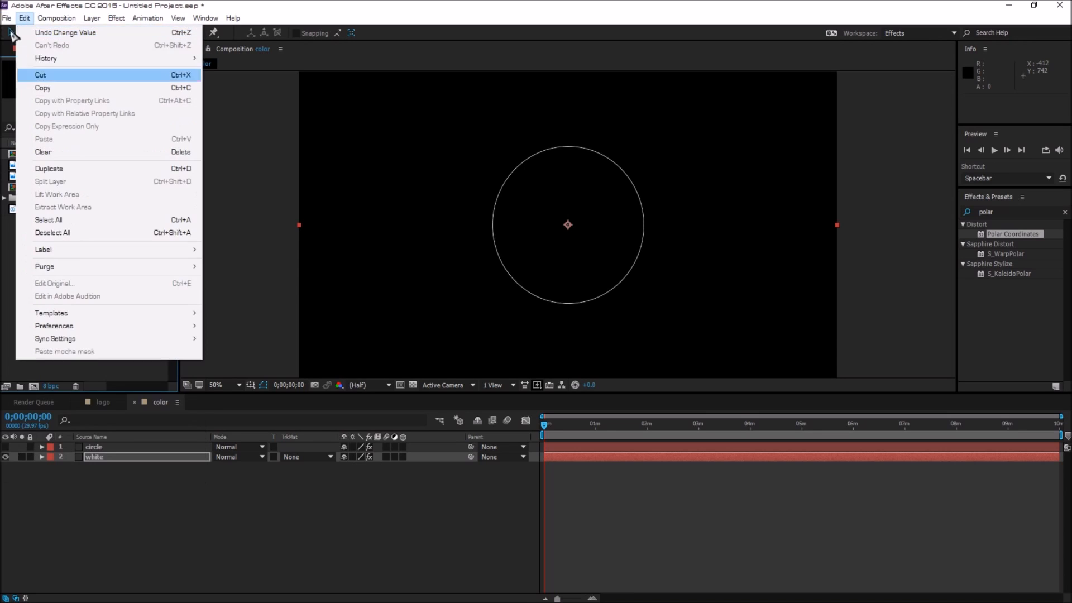
mouse_move(54, 184)
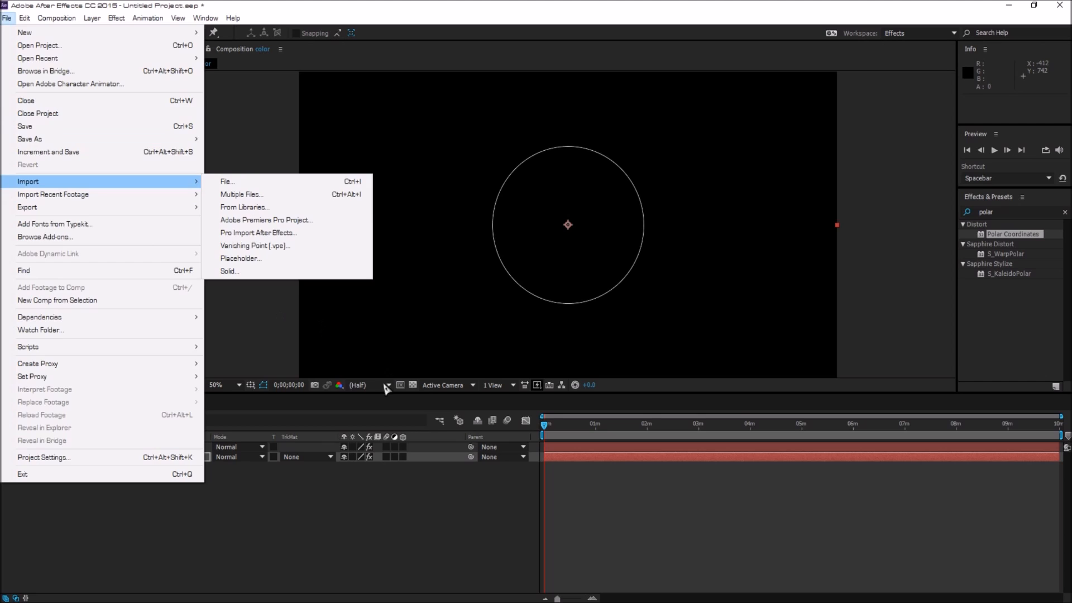
left_click(301, 490)
left_click_drag(57, 214, 162, 480)
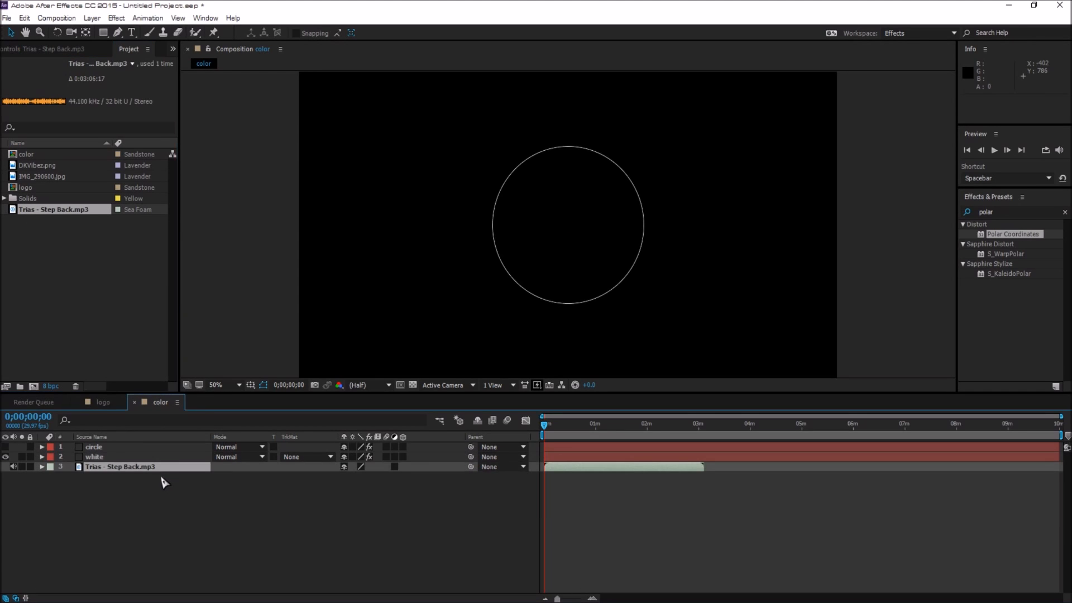
Step: Pre-compose the audio layer into a new composition named music, leaving all attributes in color
right_click(108, 470)
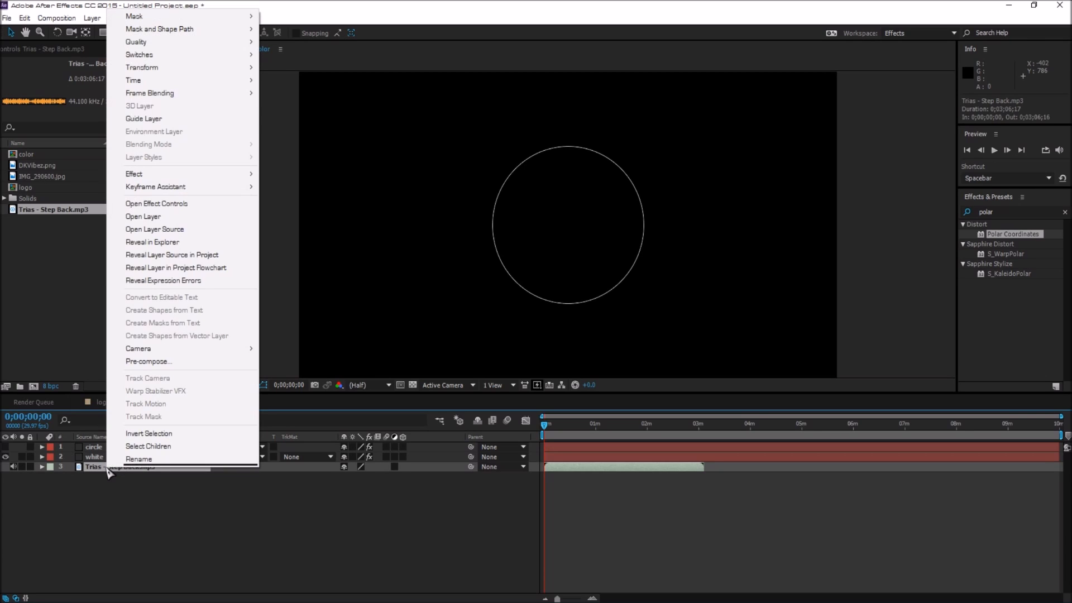
left_click(171, 363)
left_click_drag(587, 164, 561, 136)
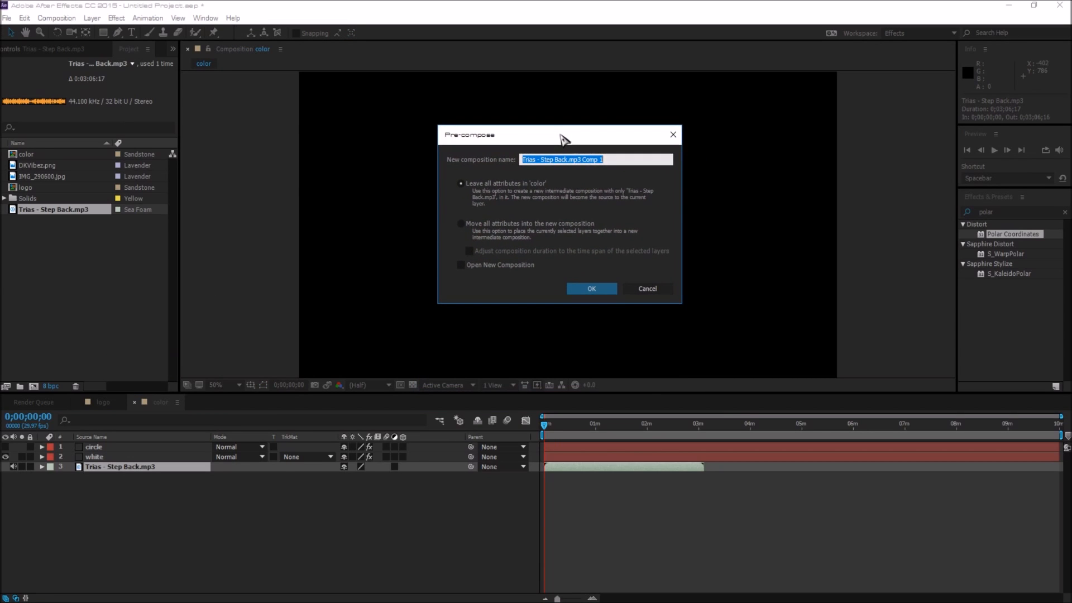
type("music")
key("Return")
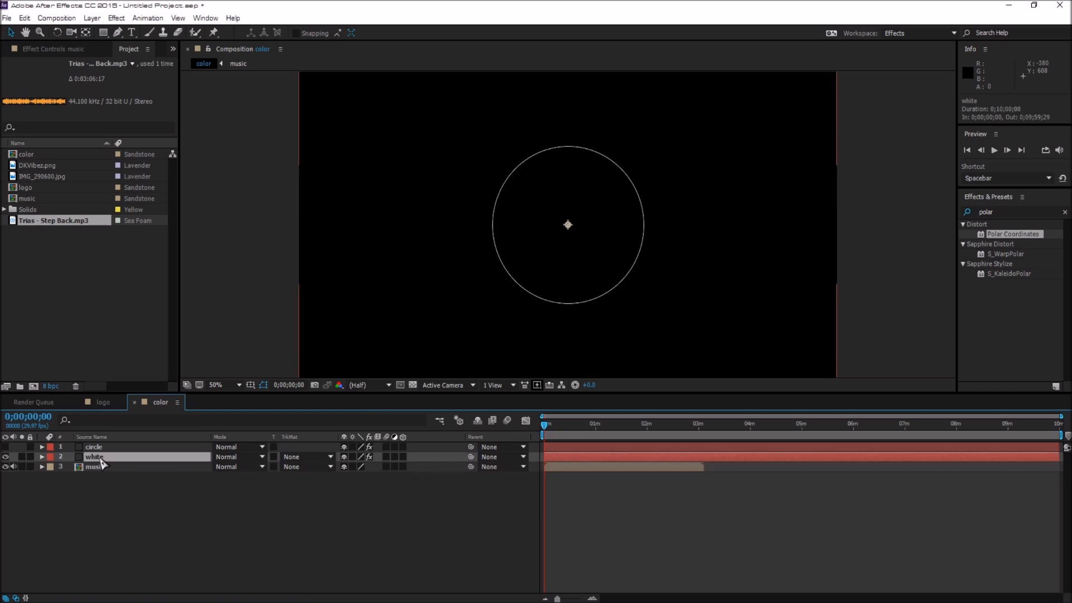
Step: Set the music layer as the audio layer of the white layer's Audio Spectrum effect
left_click(95, 457)
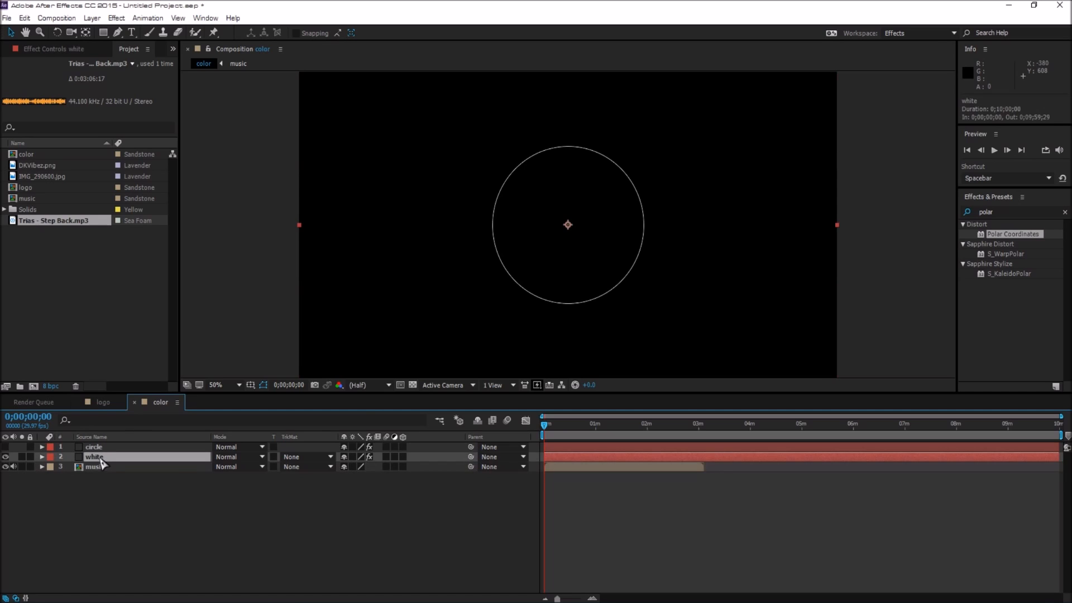
left_click(52, 51)
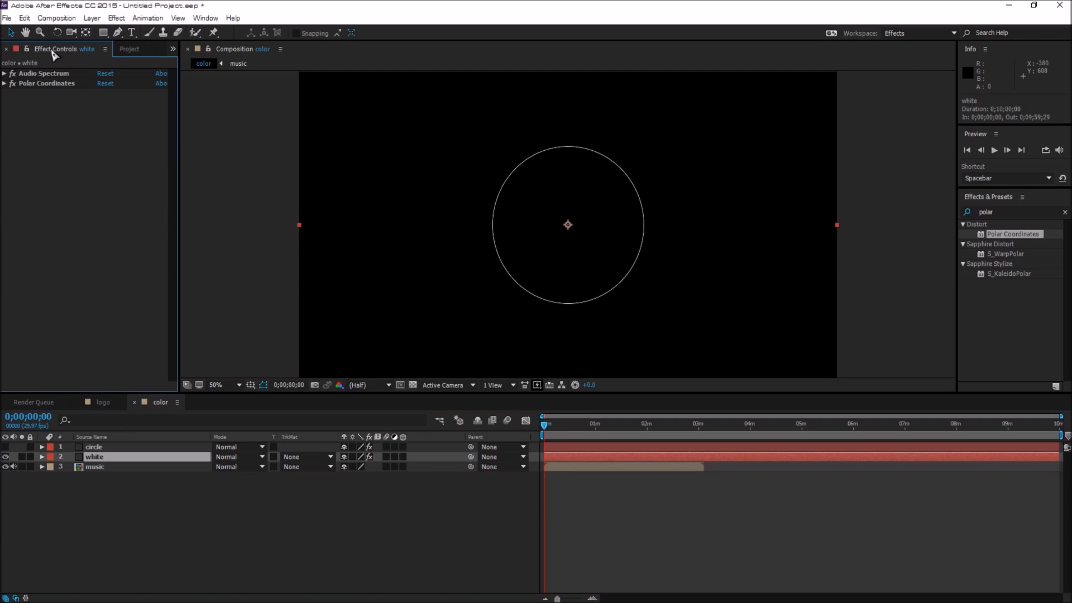
left_click(5, 73)
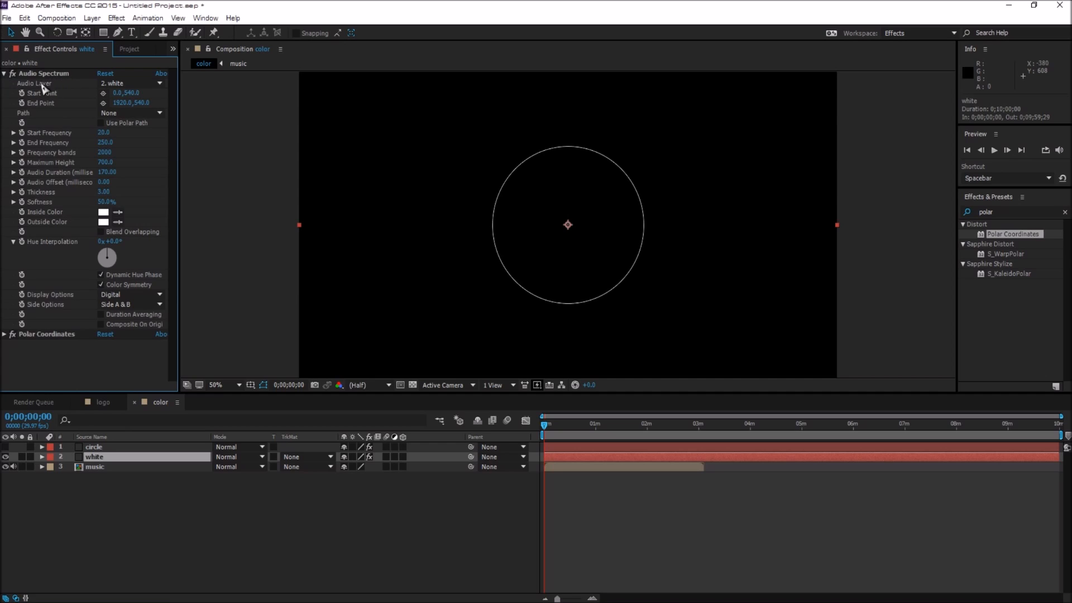
left_click(133, 84)
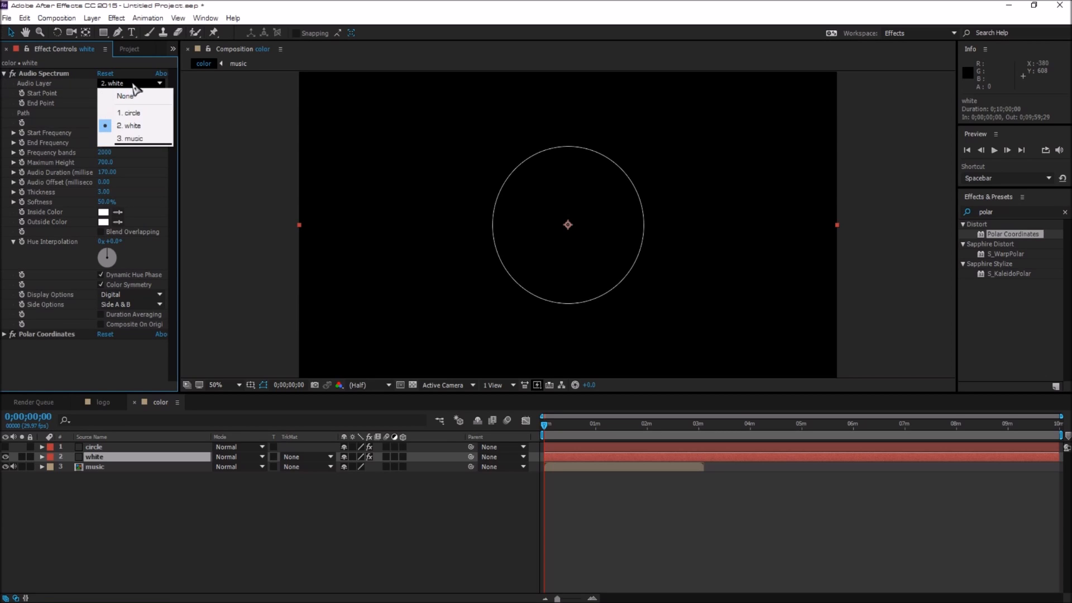
left_click(132, 139)
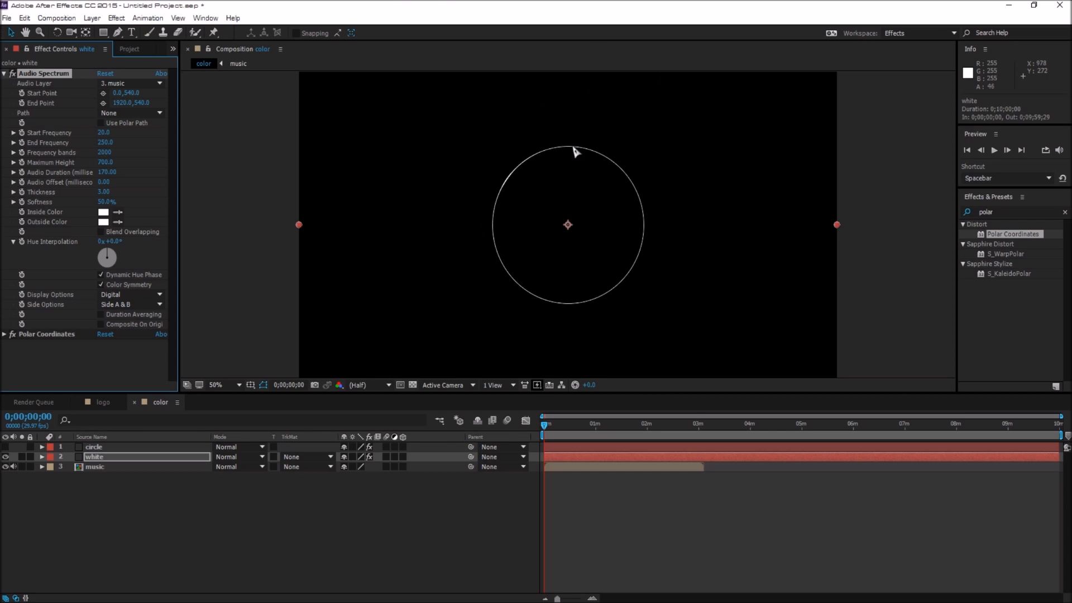
Step: Move the current time to about 25 seconds and preview the circular spectrum reacting to the music
left_click(555, 427)
left_click_drag(556, 428, 565, 429)
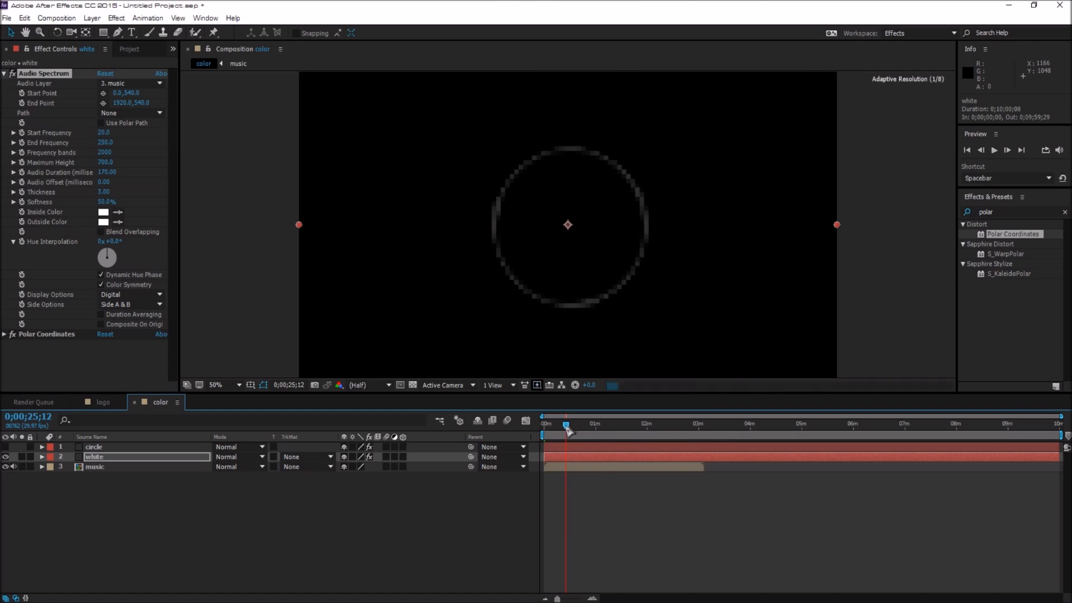
left_click(994, 151)
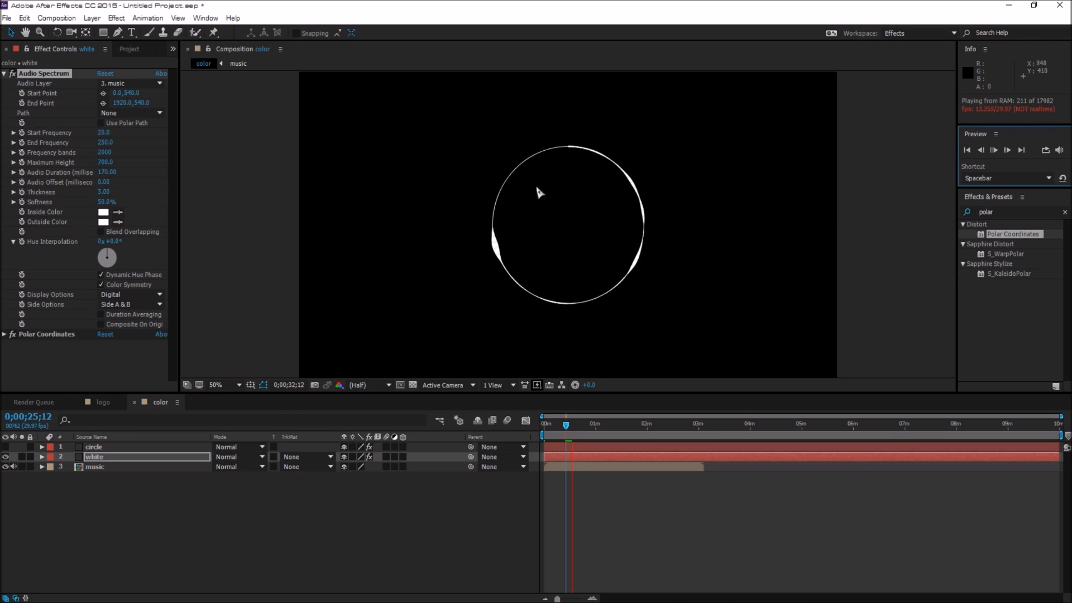
left_click(995, 150)
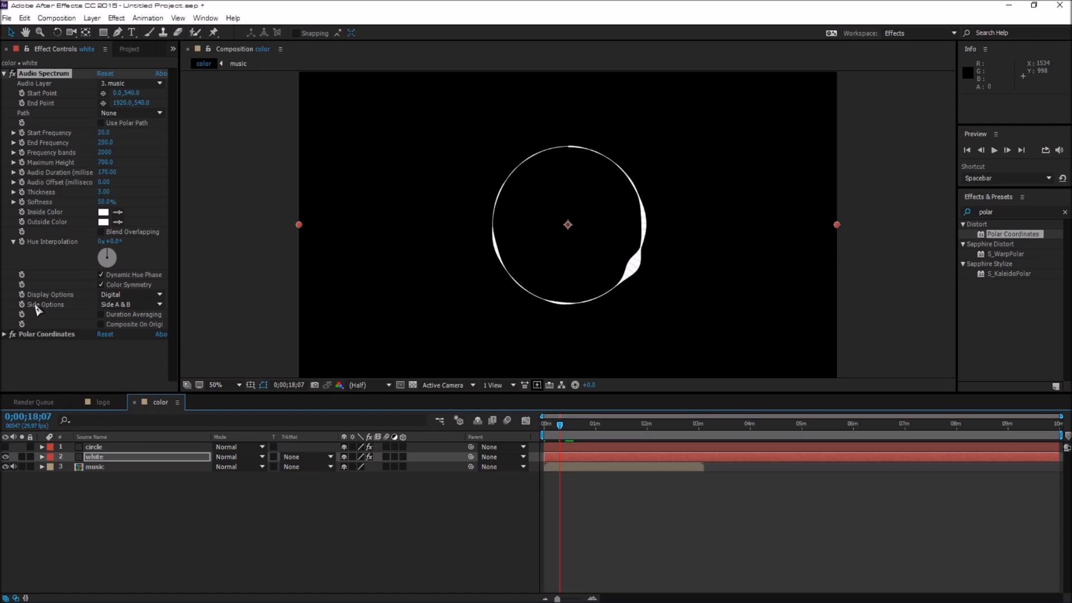
Step: Set the Audio Spectrum's Side Options to Side B and check the spectrum at about 1:33
left_click(120, 305)
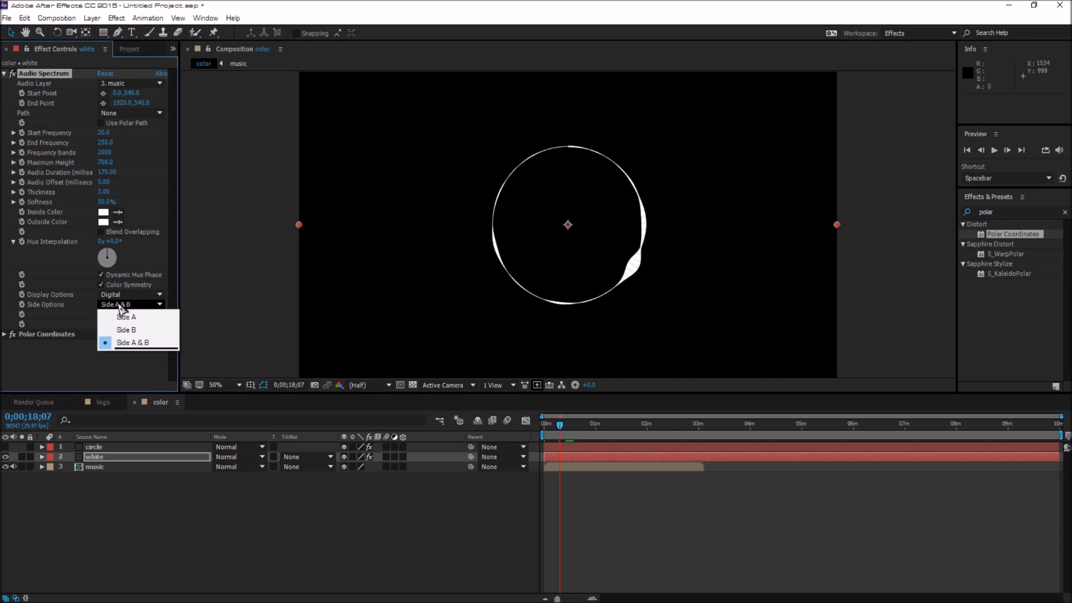
left_click(139, 330)
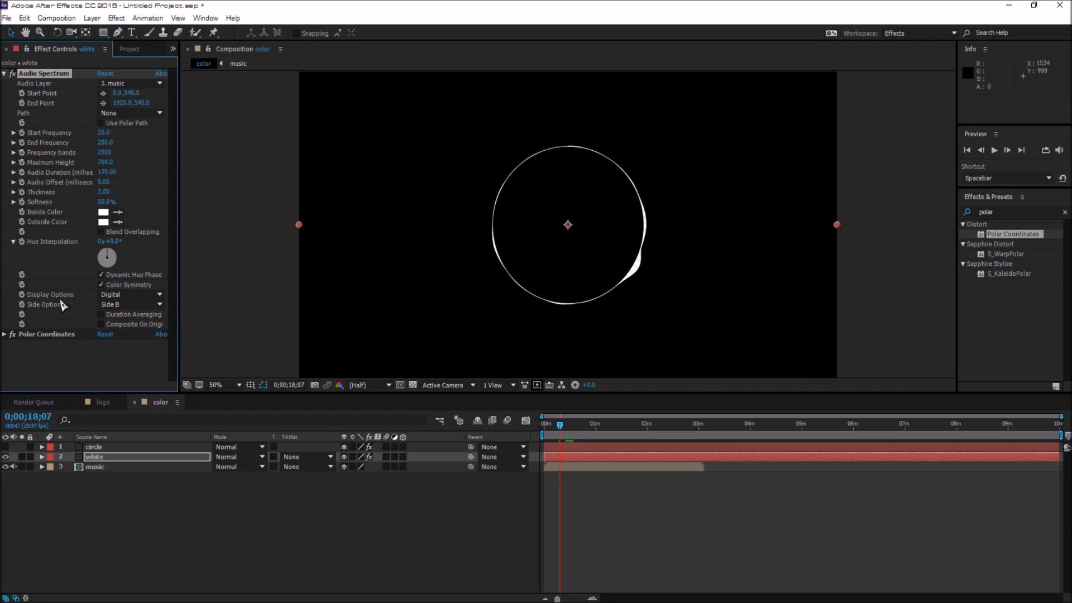
left_click_drag(560, 426, 624, 426)
Step: Copy the Glow effect from the circle layer and paste it onto the white layer after Polar Coordinates
left_click(135, 449)
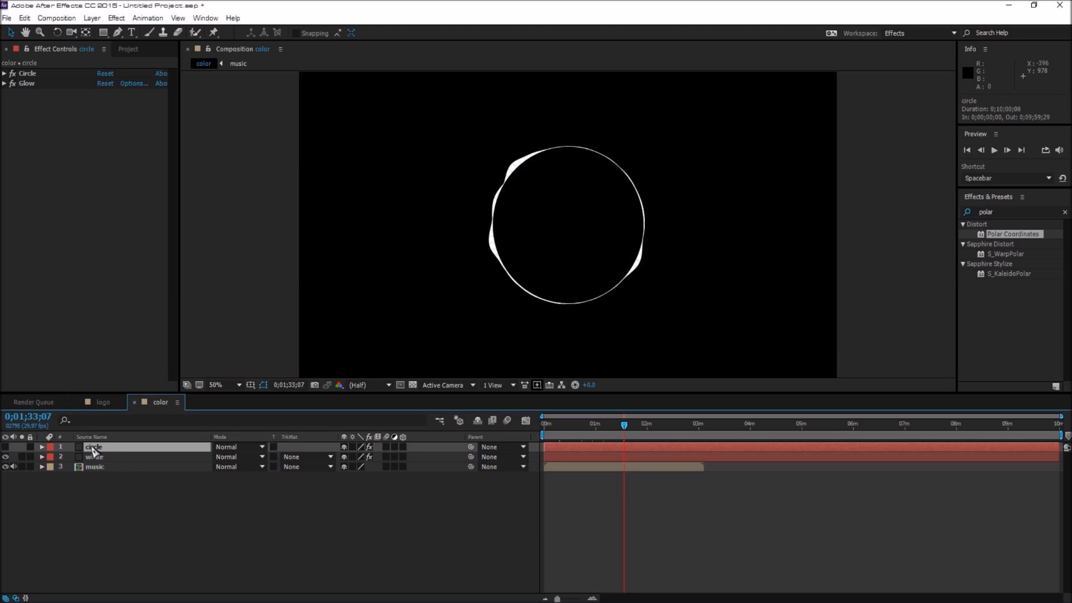
left_click(109, 458)
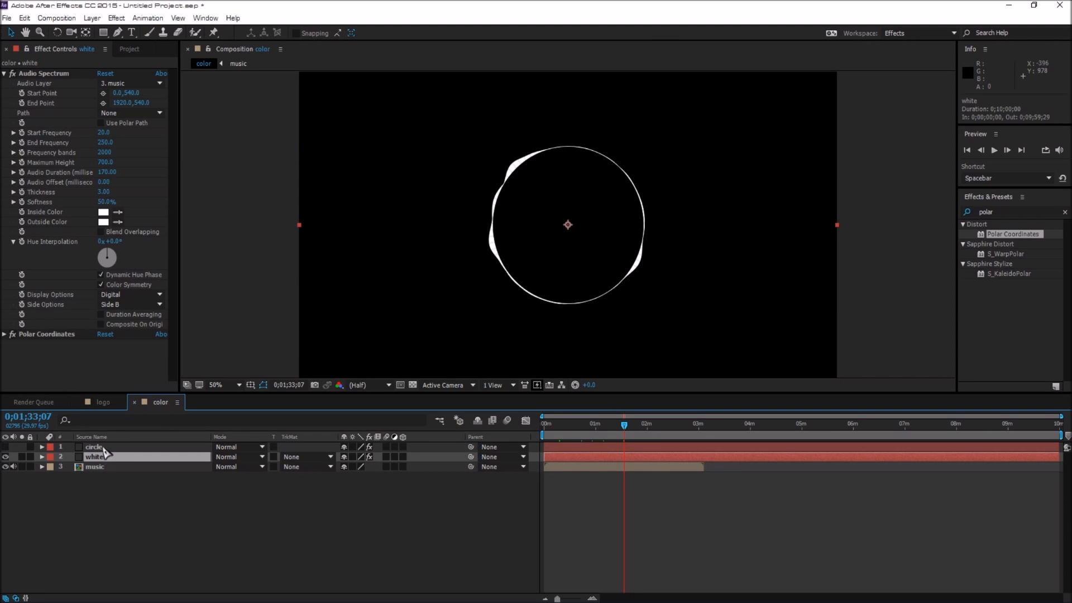
left_click(105, 449)
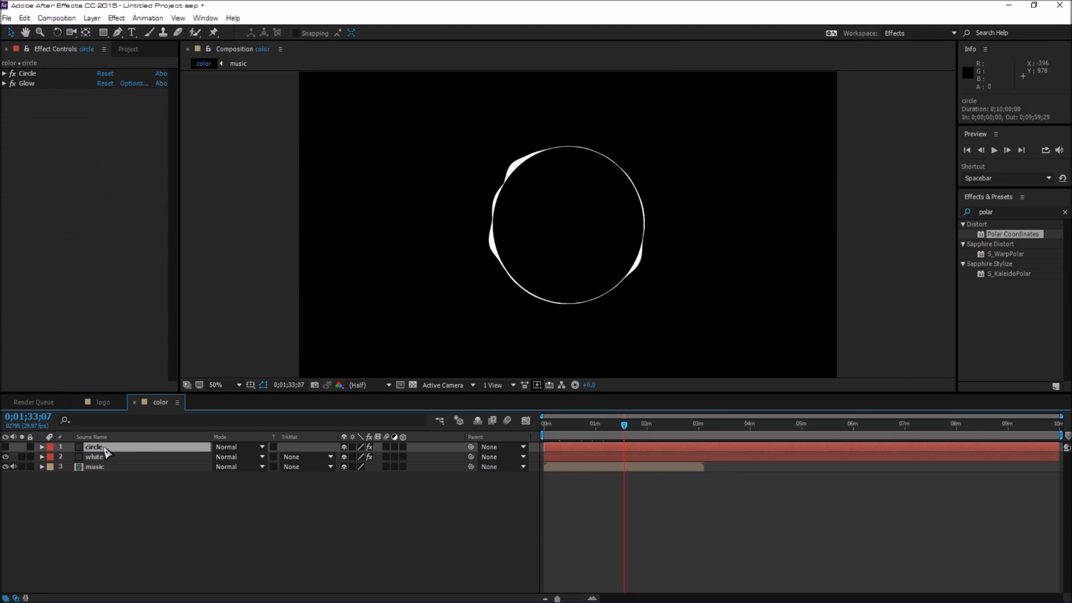
left_click(26, 85)
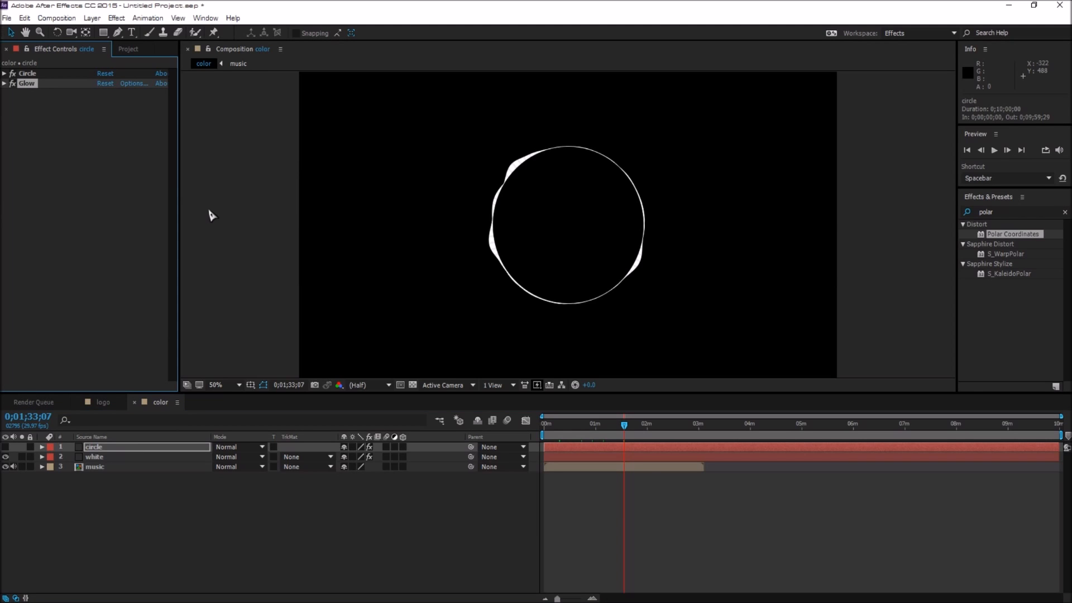
right_click(20, 82)
left_click(12, 136)
left_click(11, 137)
left_click(31, 84)
left_click(100, 456)
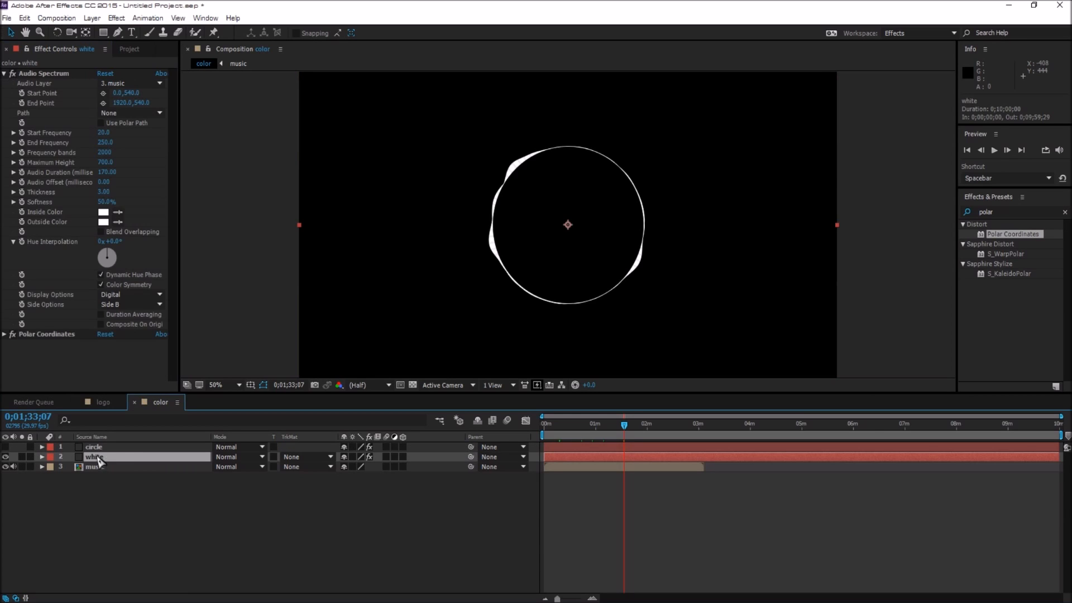
left_click(86, 360)
key("ctrl+v")
scroll(119, 364, "down", 5)
scroll(61, 342, "up", 5)
scroll(56, 346, "down", 5)
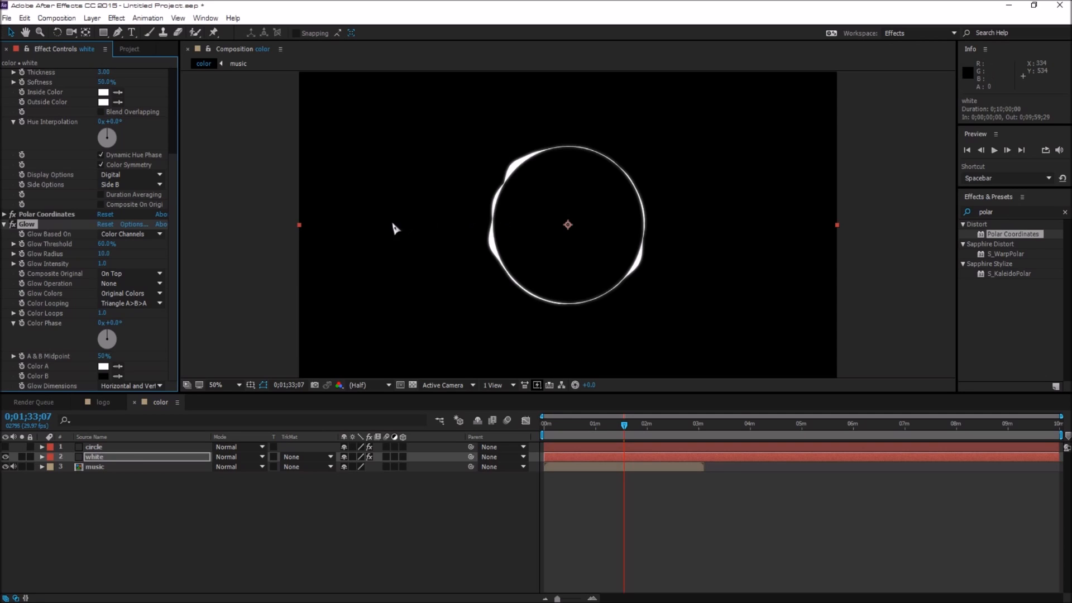
Step: Duplicate the white layer and select the lower copy
left_click(95, 460)
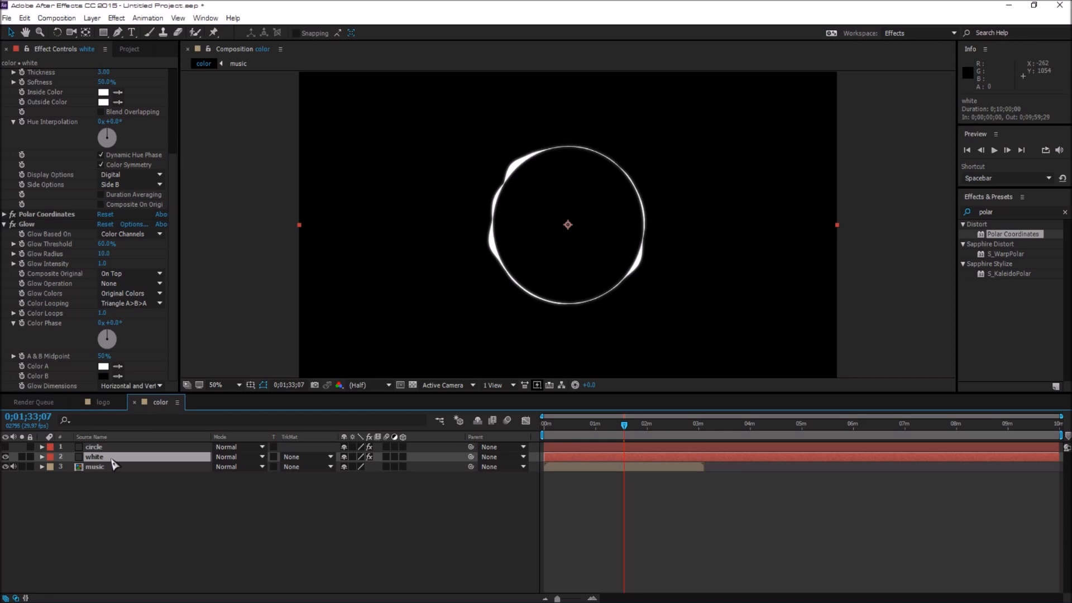
key("ctrl+d")
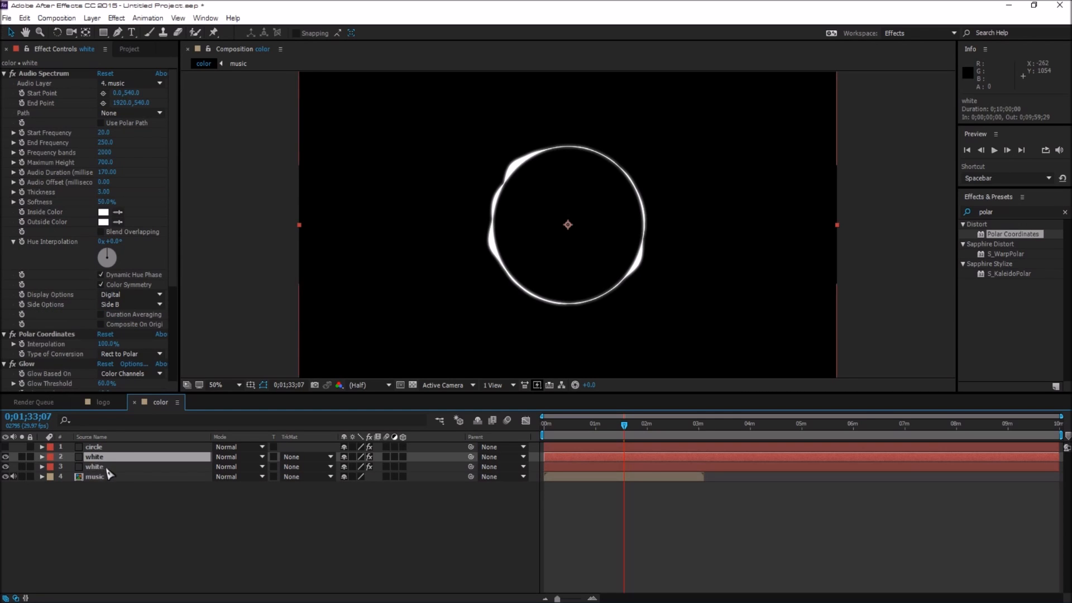
left_click(94, 468)
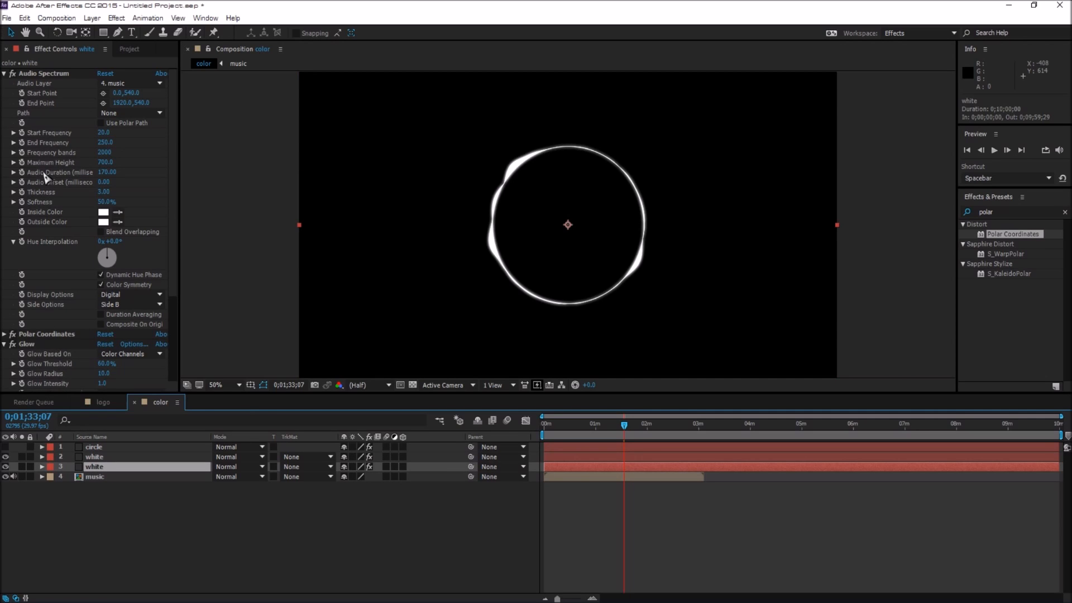
Step: Set the lower white layer's Audio Spectrum Maximum Height to 750 and Audio Duration to 160 milliseconds
left_click(105, 162)
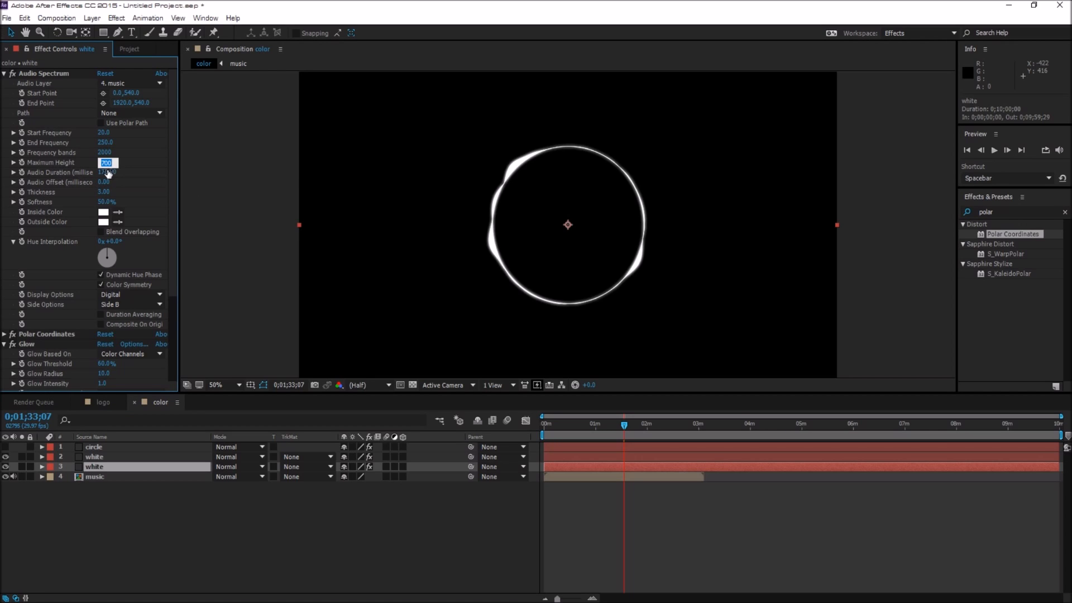
key("Return")
left_click(106, 162)
type("750")
left_click(105, 173)
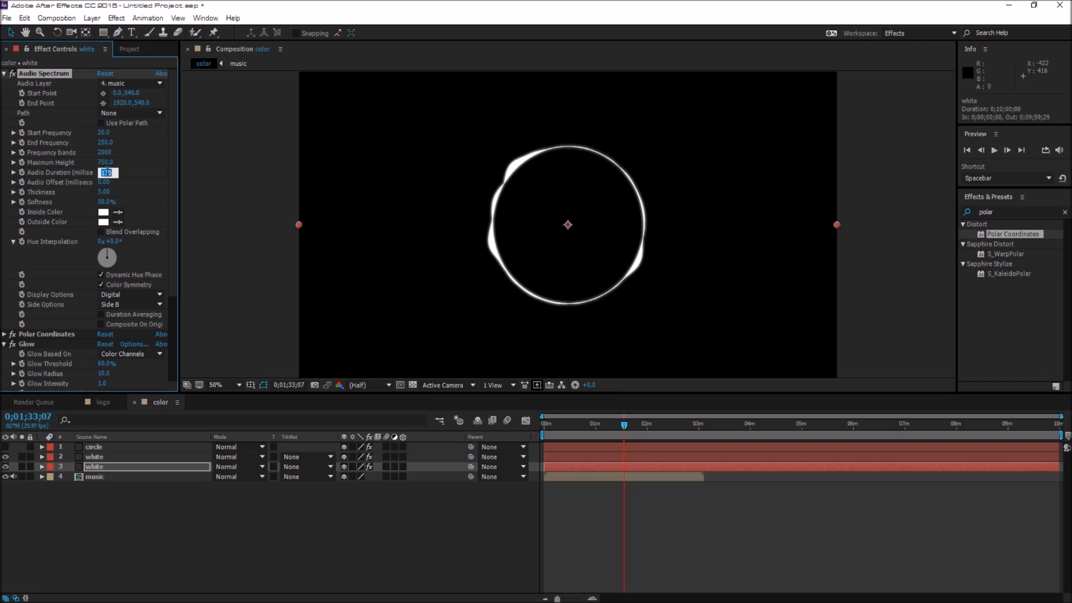
type("160")
key("Return")
scroll(84, 243, "down", 2)
scroll(106, 240, "up", 2)
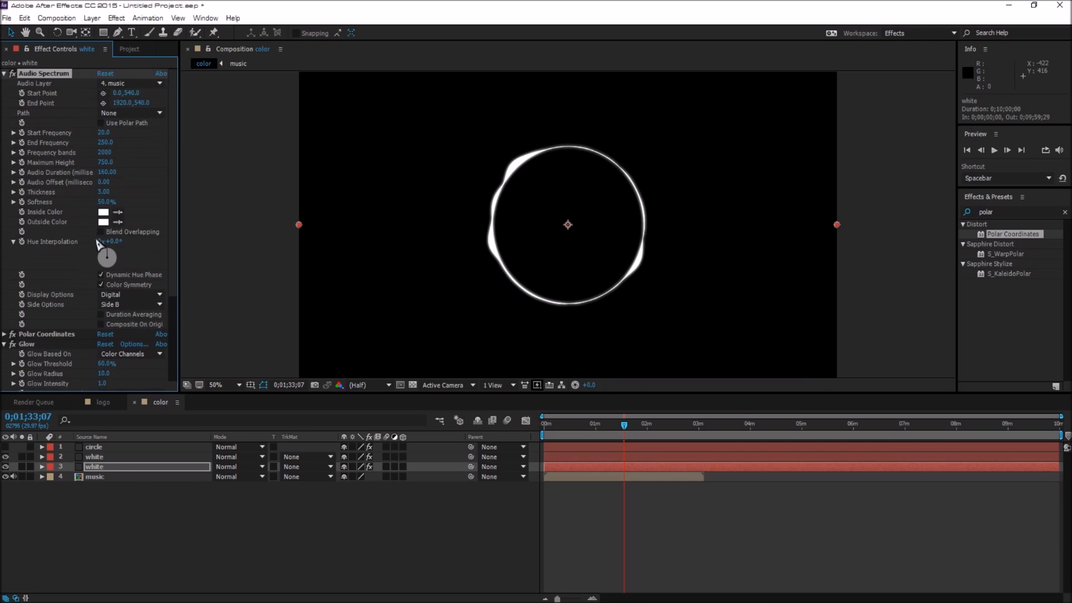
Step: Set the lower white layer's inside and outside spectrum colors to purple 7D00FD and check the spectrum around 1:13 and 1:03
left_click(103, 212)
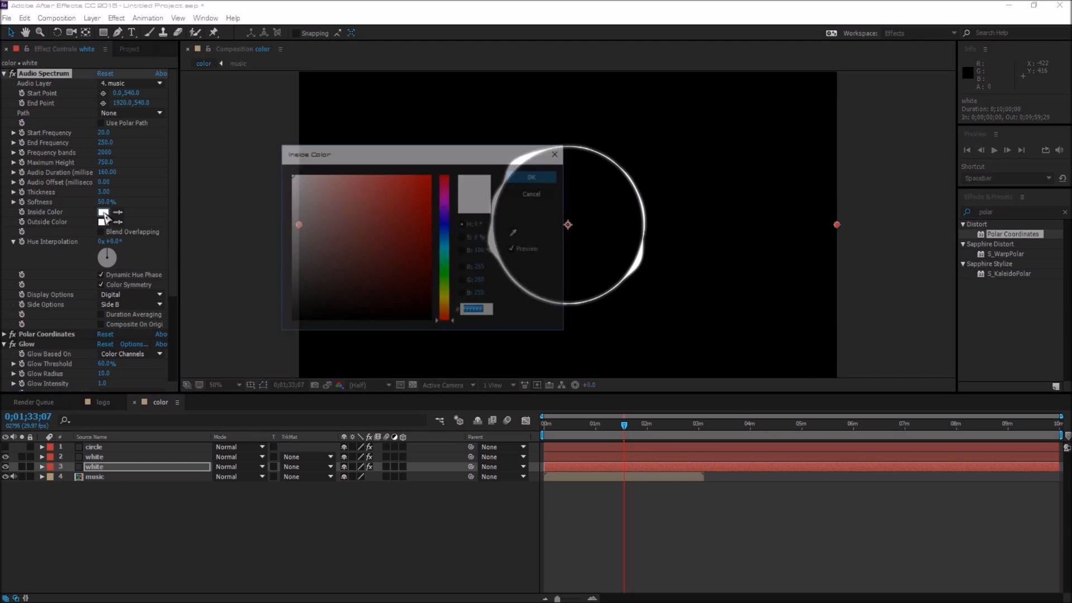
left_click(447, 224)
left_click_drag(444, 223, 415, 182)
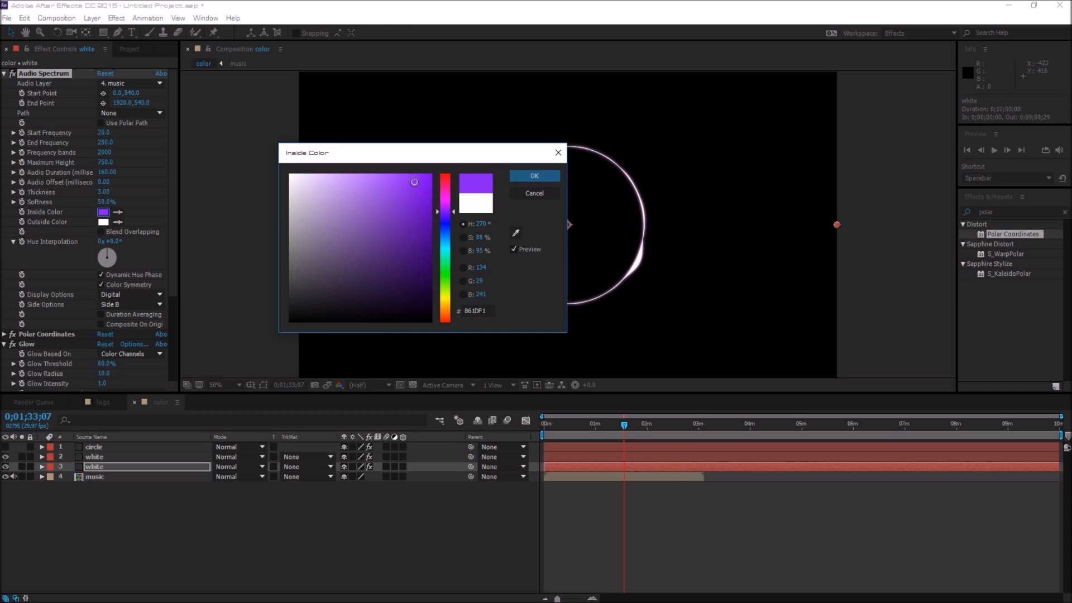
left_click_drag(416, 182, 444, 178)
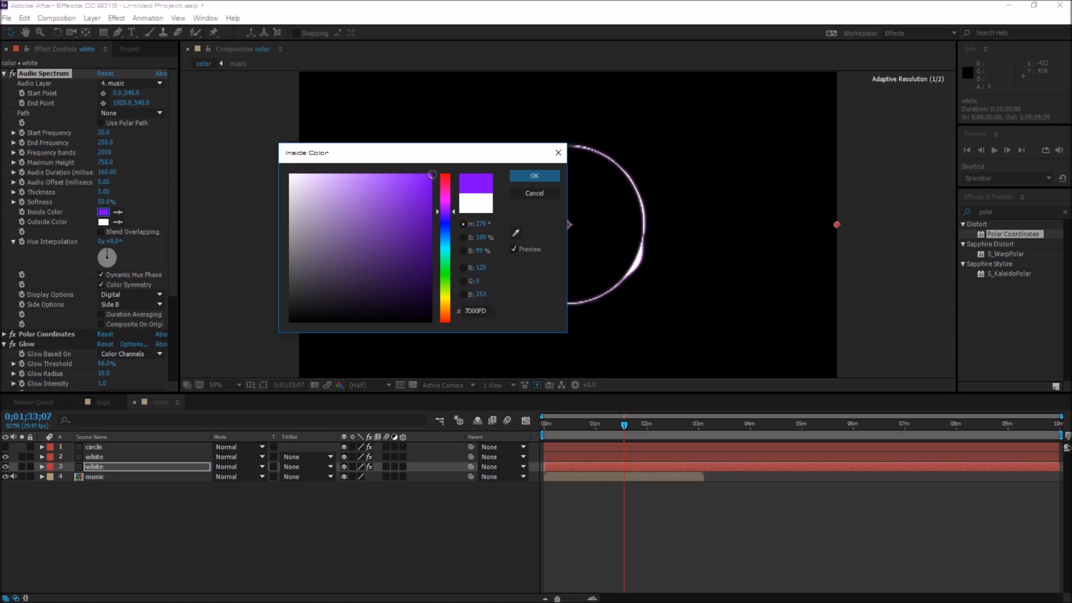
left_click(535, 177)
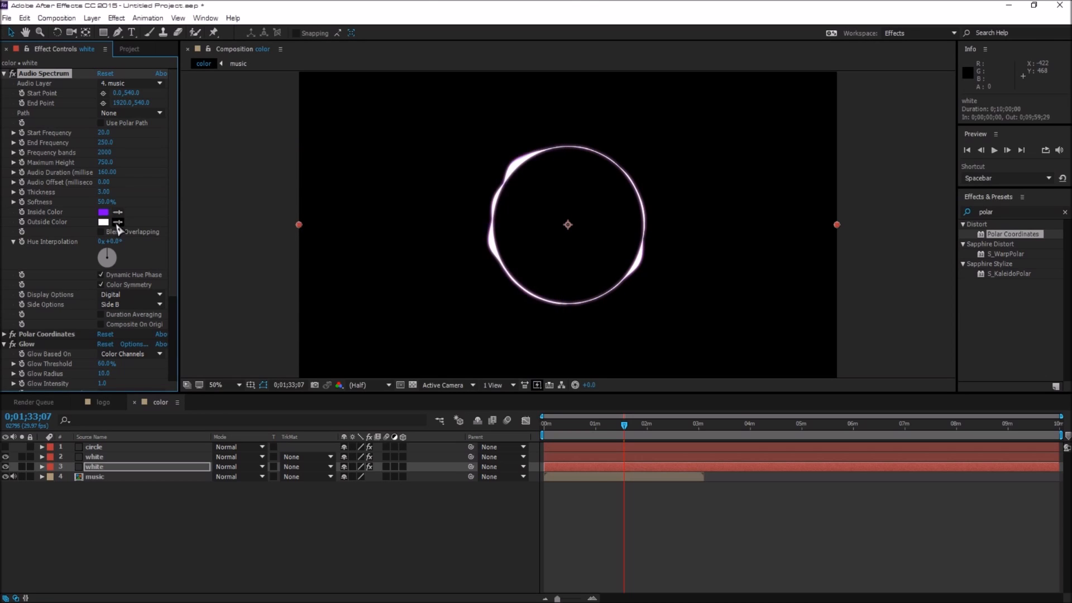
left_click(118, 221)
left_click(105, 210)
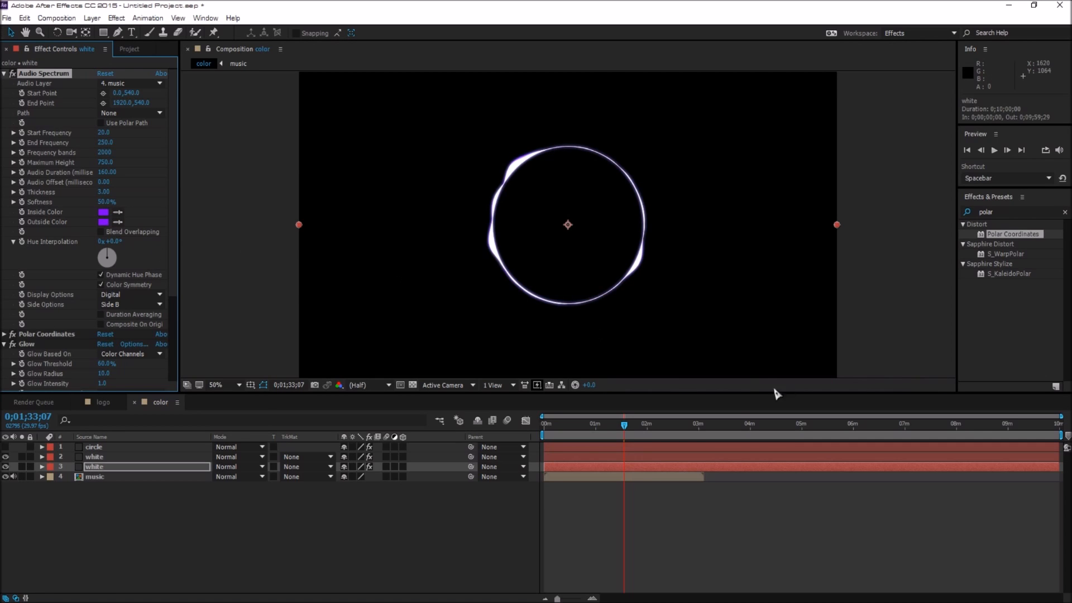
left_click_drag(624, 425, 608, 427)
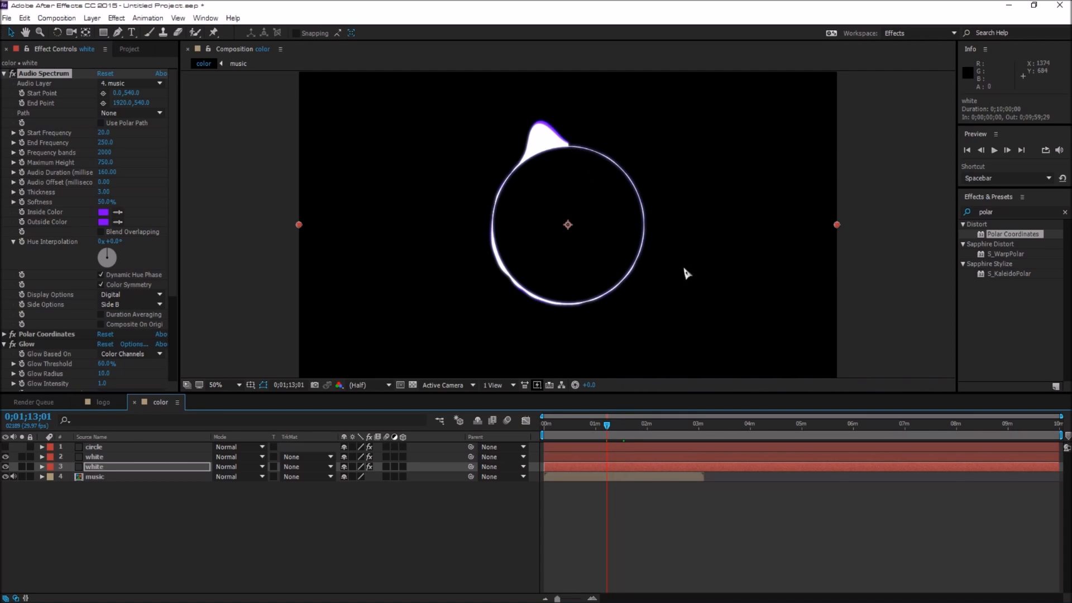
left_click(598, 426)
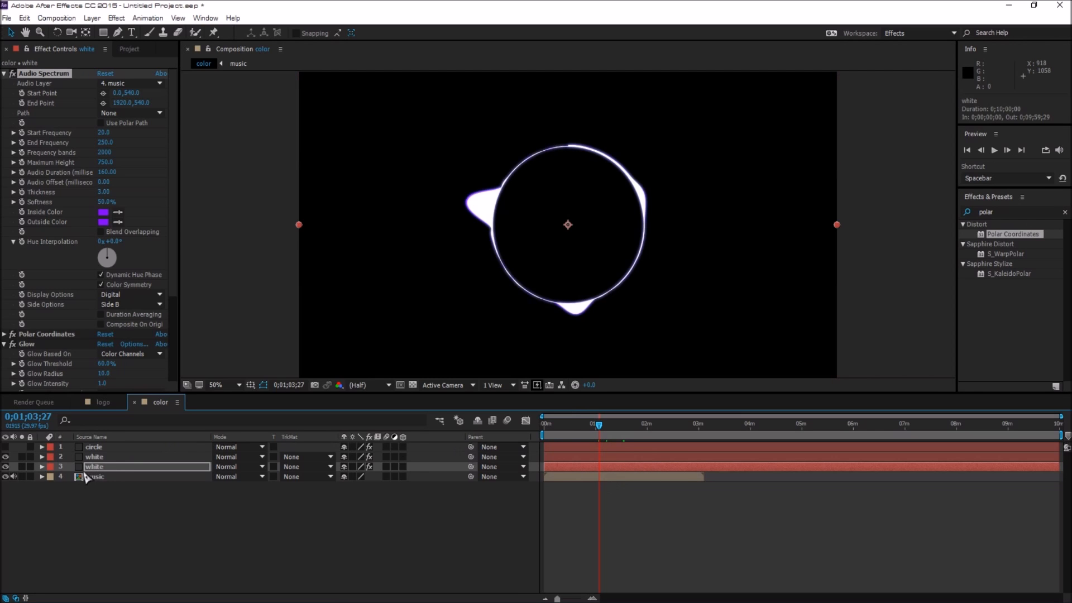
Step: Duplicate the purple spectrum layer and give the lowest copy Maximum Height 800, Audio Duration 150 milliseconds and inside color blue 006BFD
left_click(103, 468)
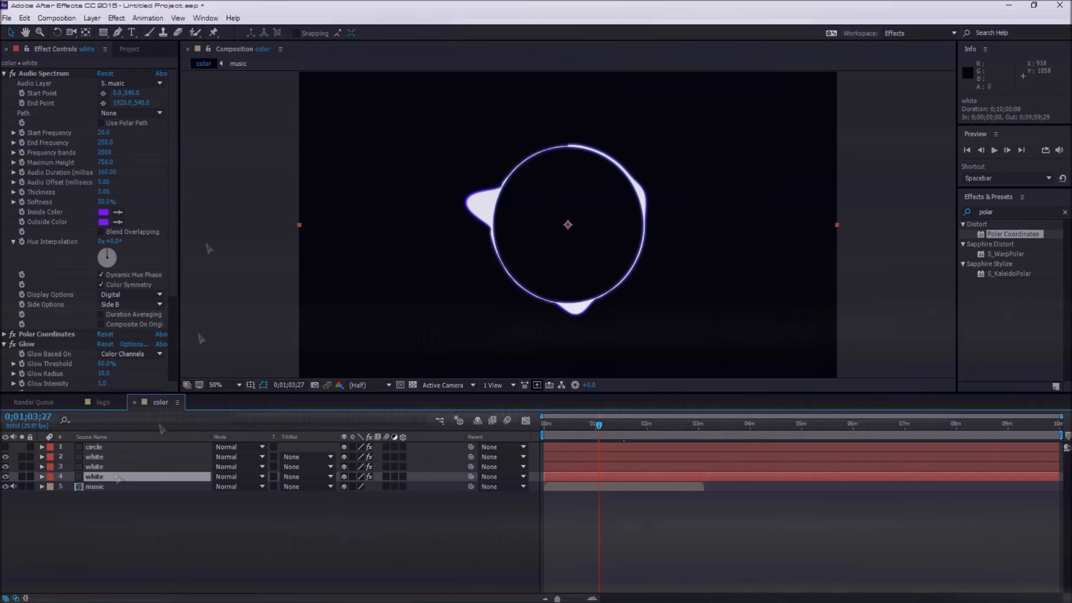
left_click(107, 173)
type("150")
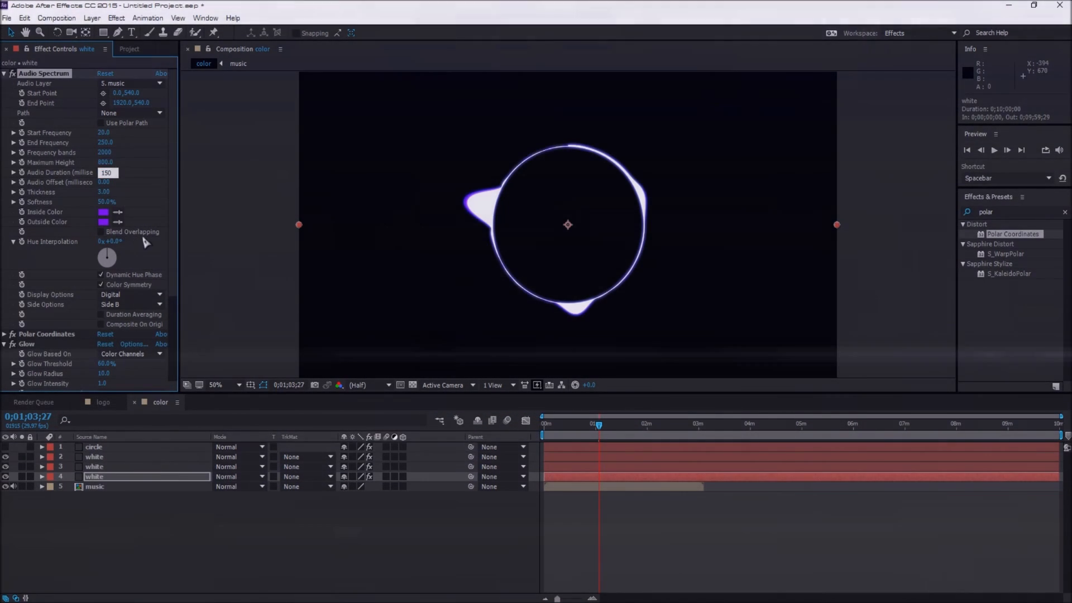
left_click(103, 213)
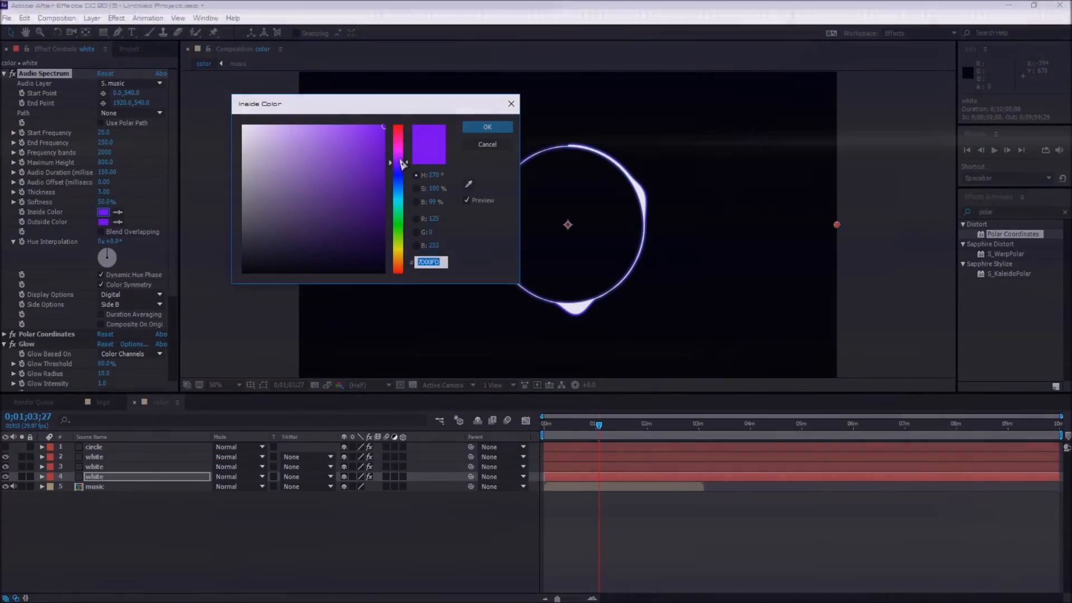
left_click_drag(398, 134, 403, 186)
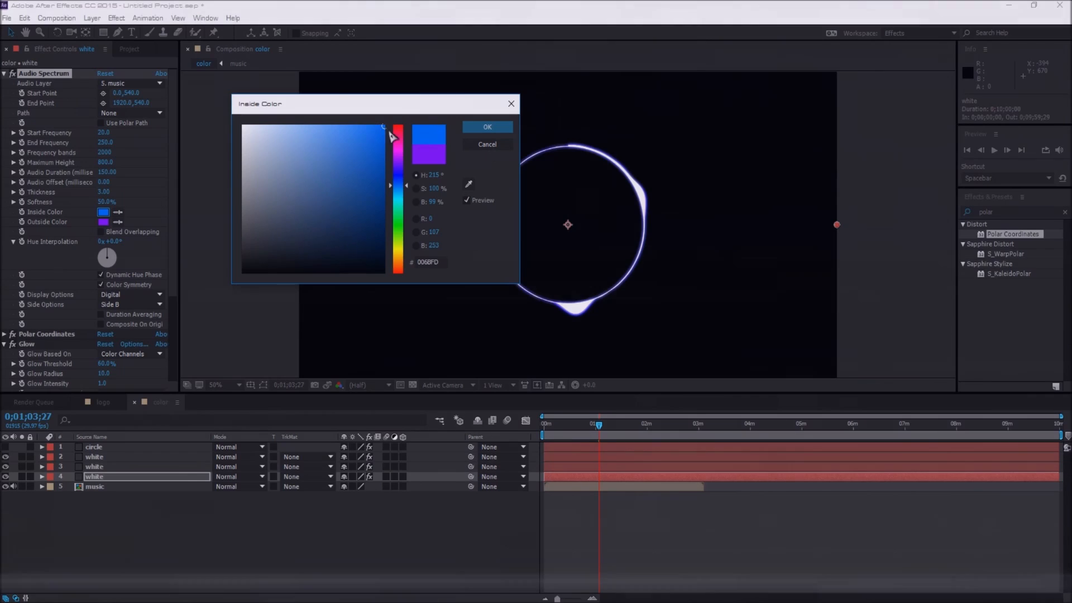
left_click(487, 127)
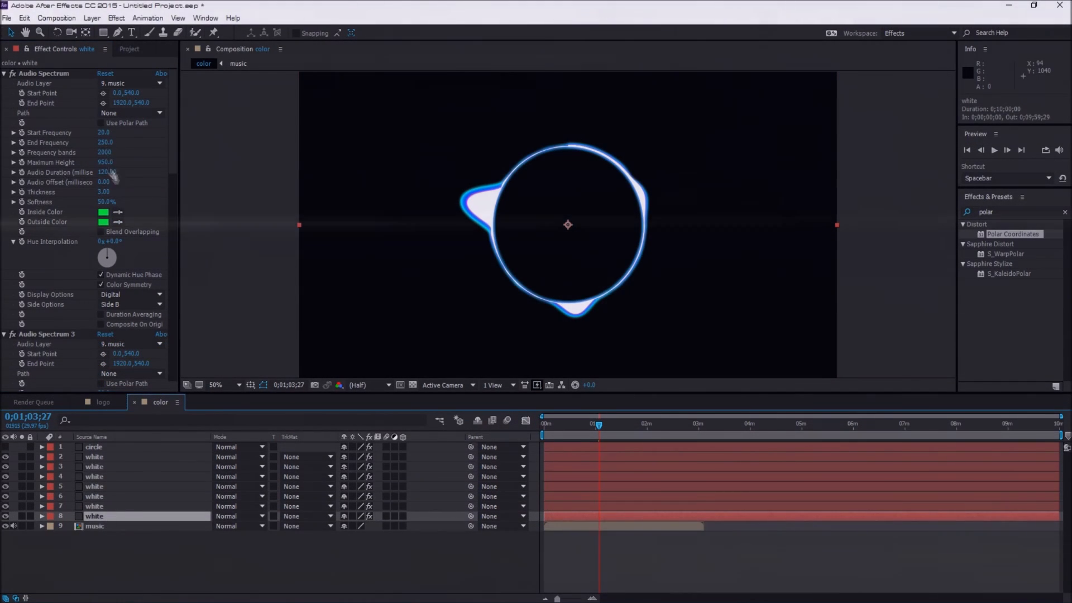
Step: Give the lowest white copy Maximum Height 1000, Audio Duration 110 milliseconds and inside color yellow-green D2FF00
left_click(100, 214)
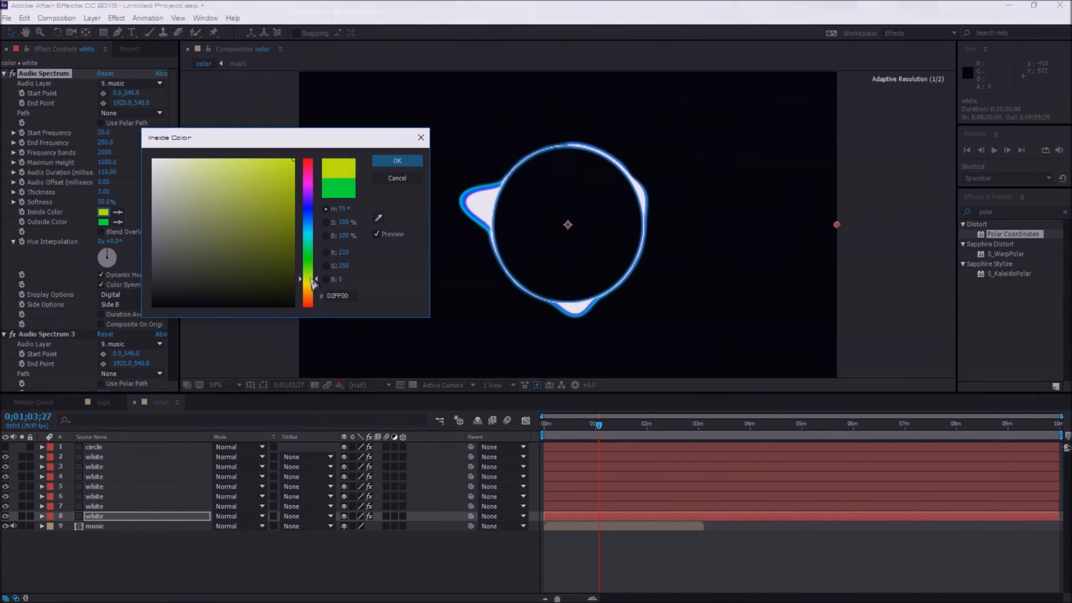
left_click(397, 149)
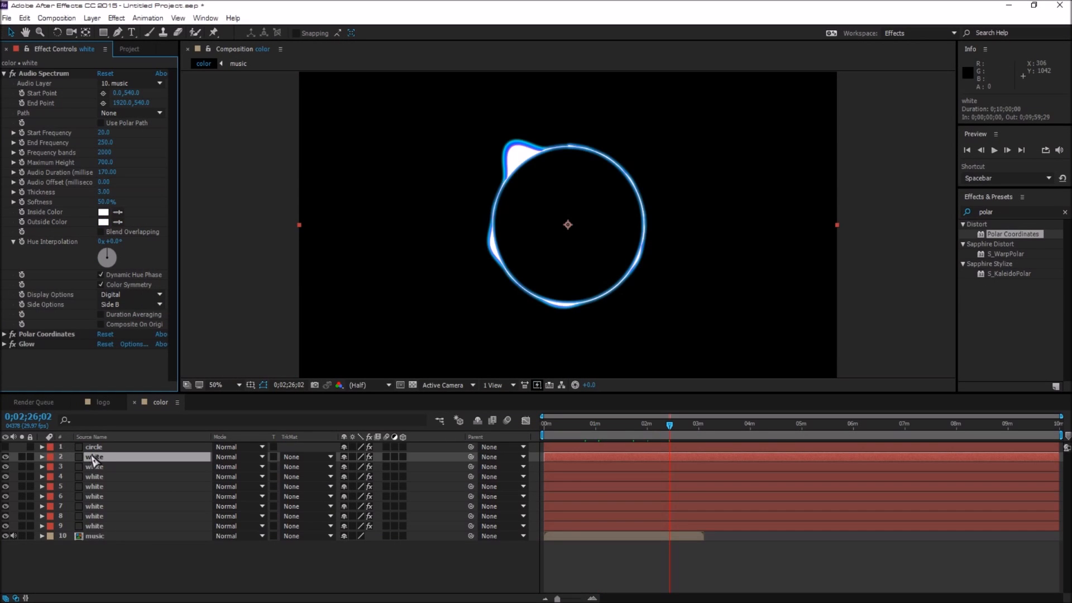
Step: Review the spectrum settings of the stacked white layers and turn on the circle layer's visibility
left_click(94, 458)
left_click(96, 467)
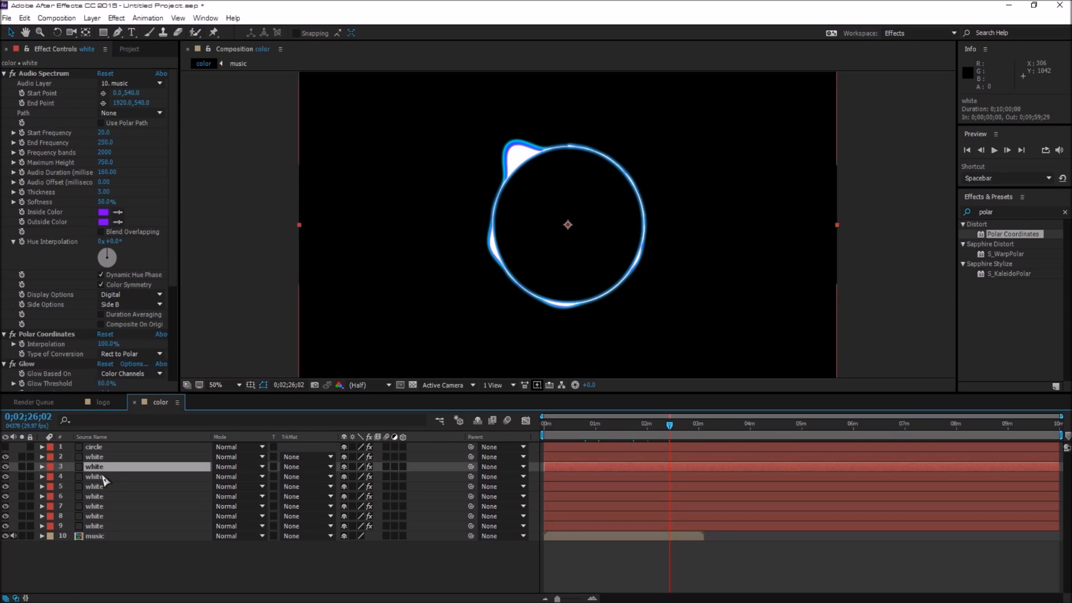
left_click(97, 477)
left_click(98, 496)
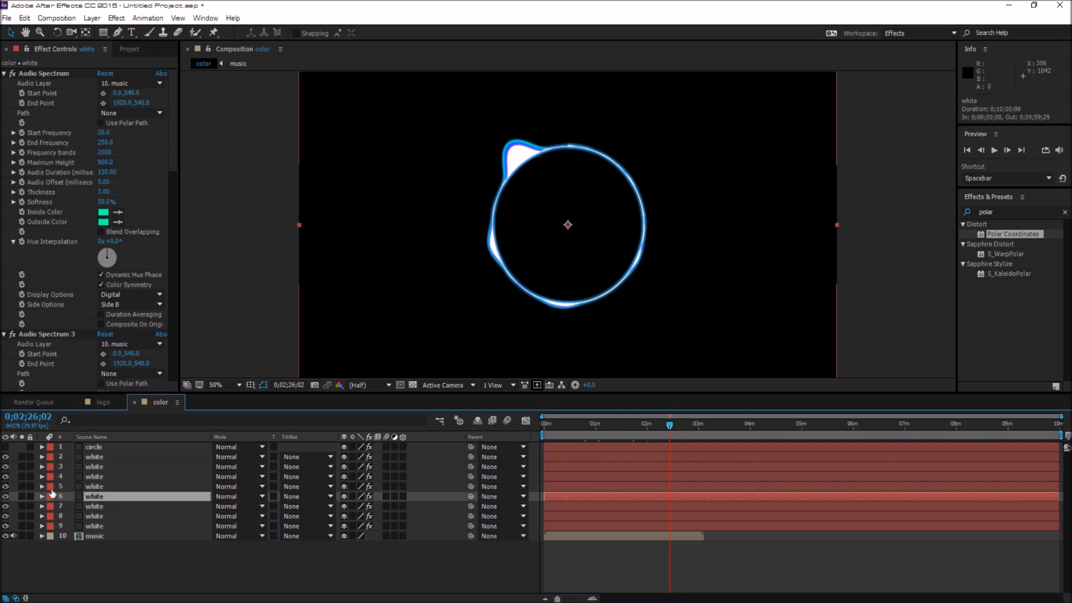
left_click(5, 447)
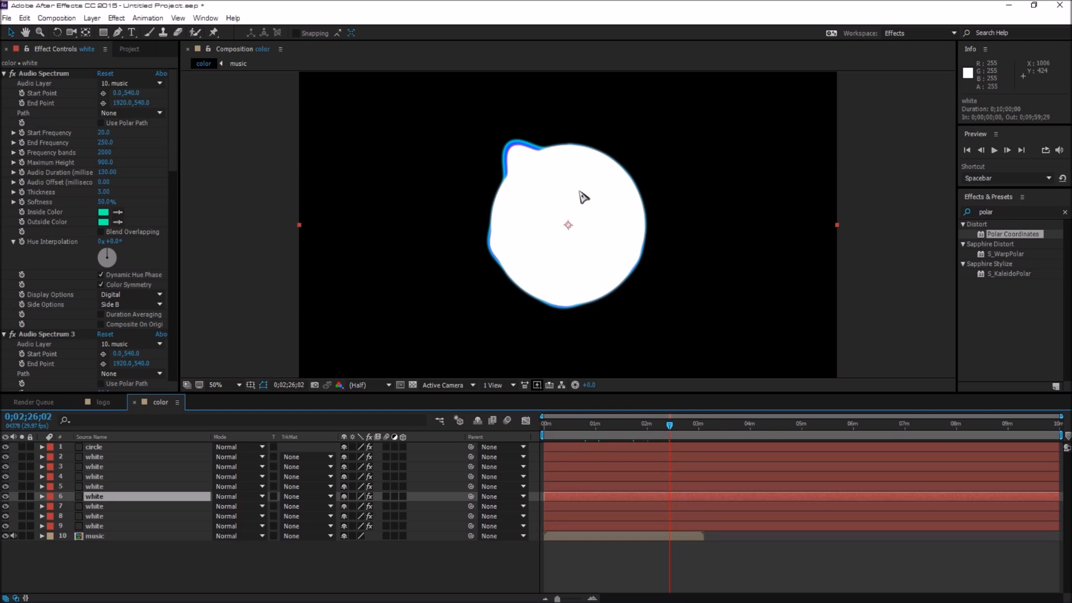
Step: Pre-compose the circle layer, all the white spectrum layers and the music layer into a new composition named layers
left_click(93, 449)
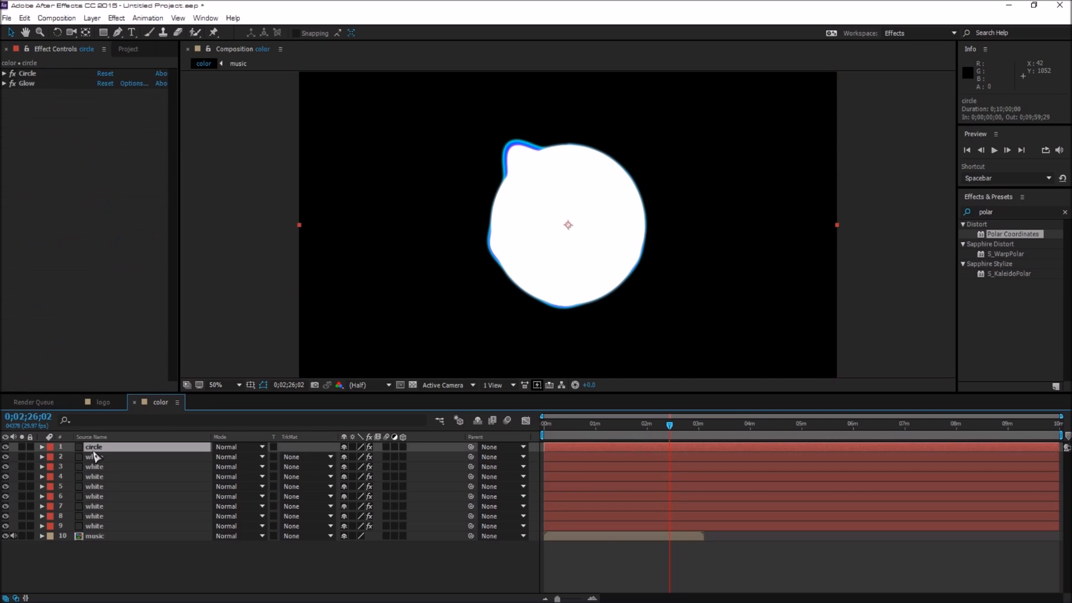
left_click(101, 537, "ctrl")
left_click(103, 526, "ctrl")
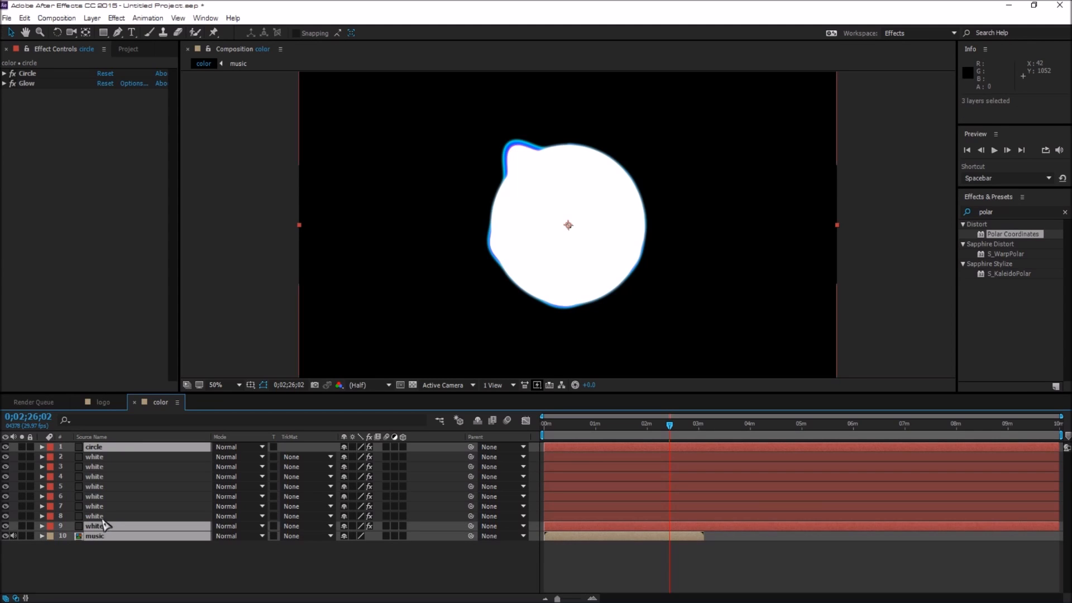
left_click(104, 516, "ctrl")
left_click(105, 506, "ctrl")
left_click(107, 496, "ctrl")
left_click(109, 487, "ctrl")
left_click(110, 476, "ctrl")
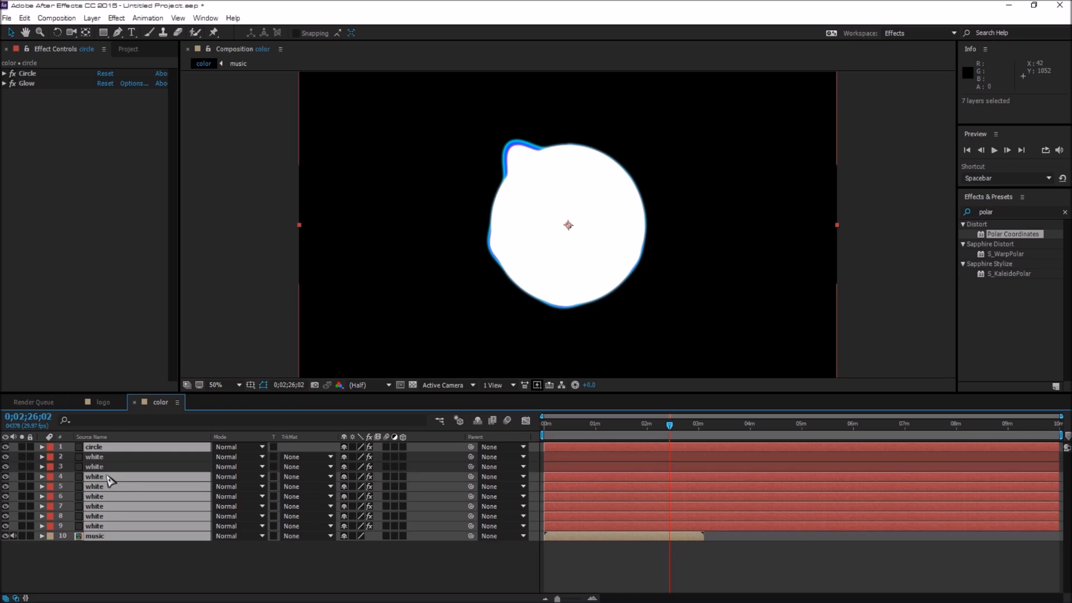
left_click(111, 467, "ctrl")
left_click(112, 457, "ctrl")
right_click(122, 464)
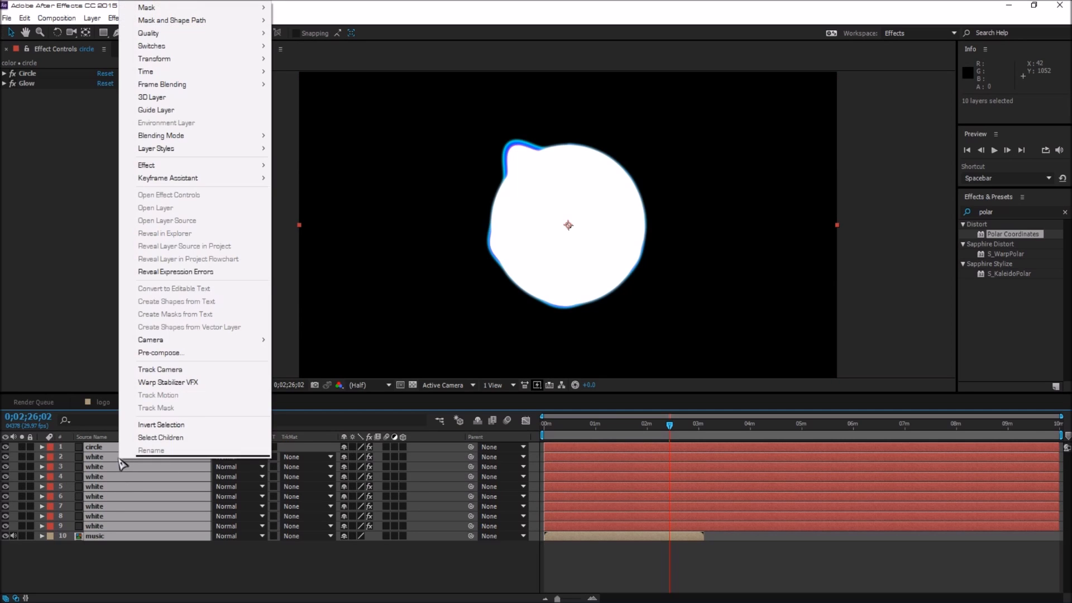
left_click(172, 354)
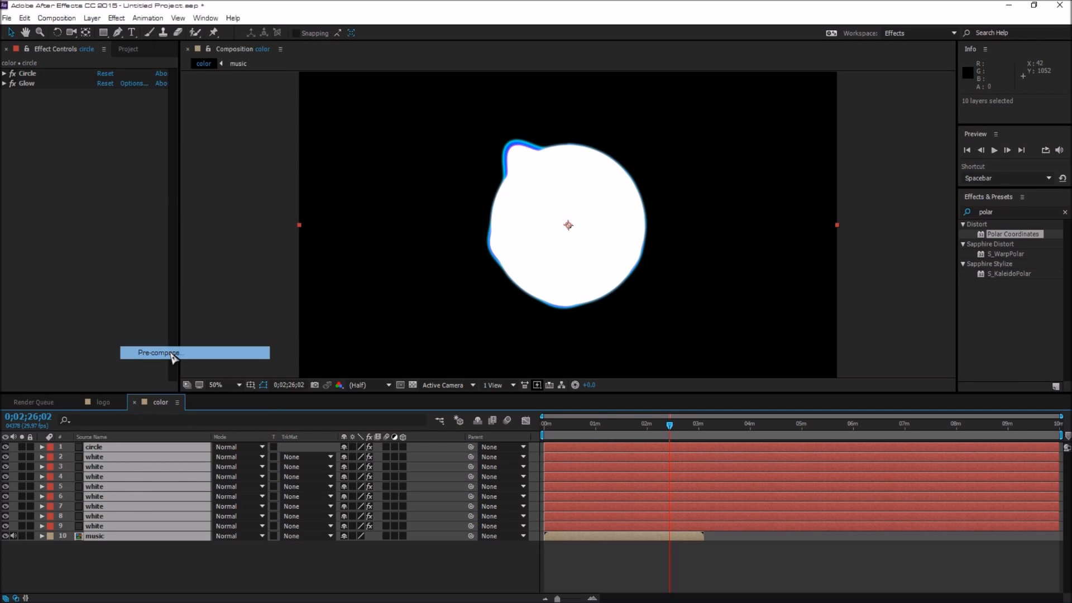
type("layers")
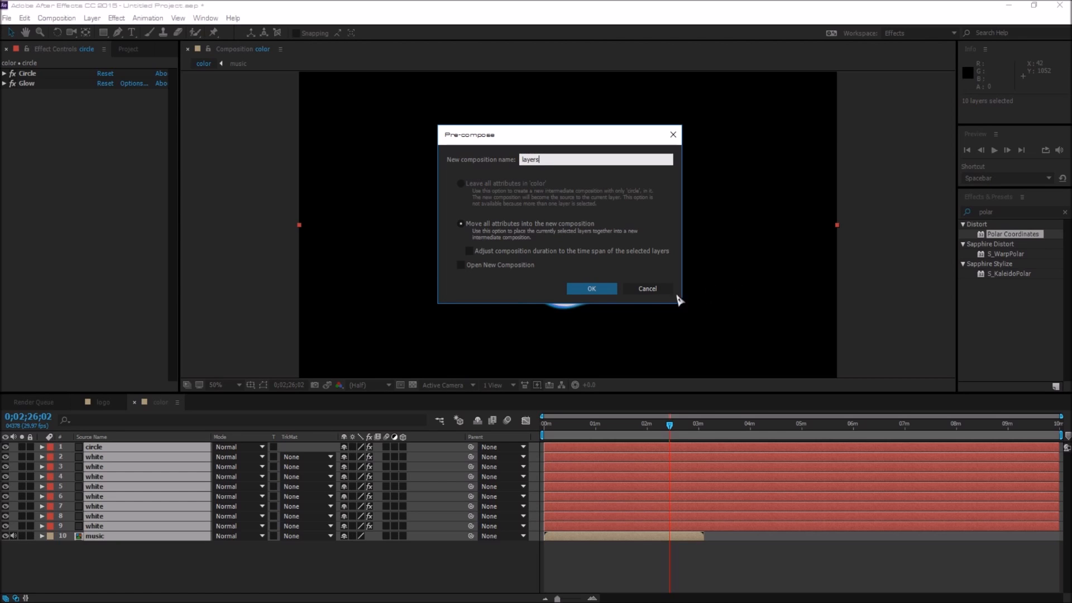
left_click(589, 289)
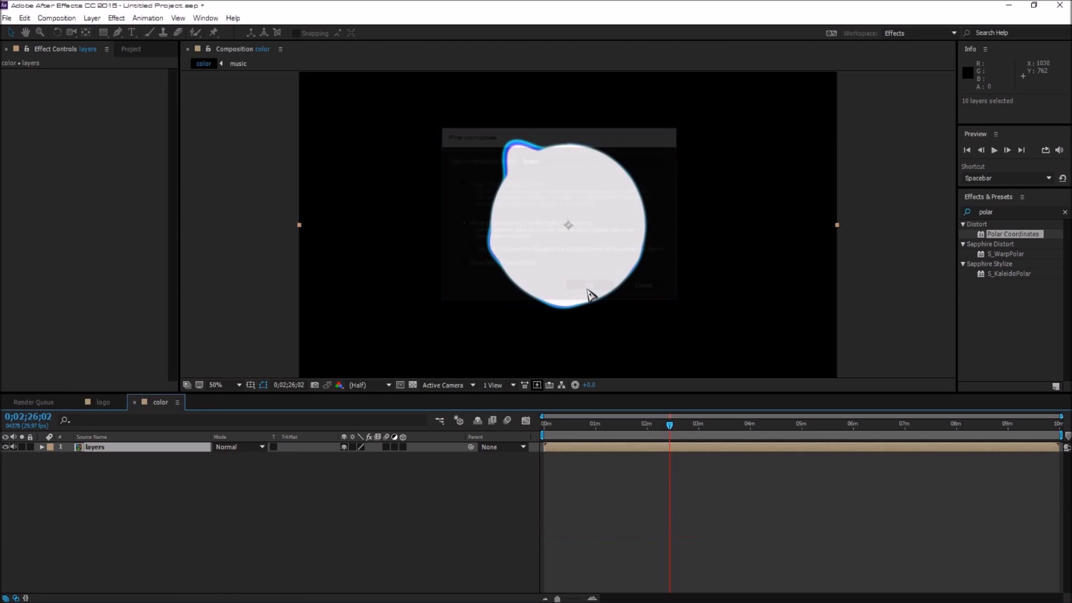
Step: Add the DKVibez.png logo to the color composition and place it above the layers pre-composition
left_click(137, 49)
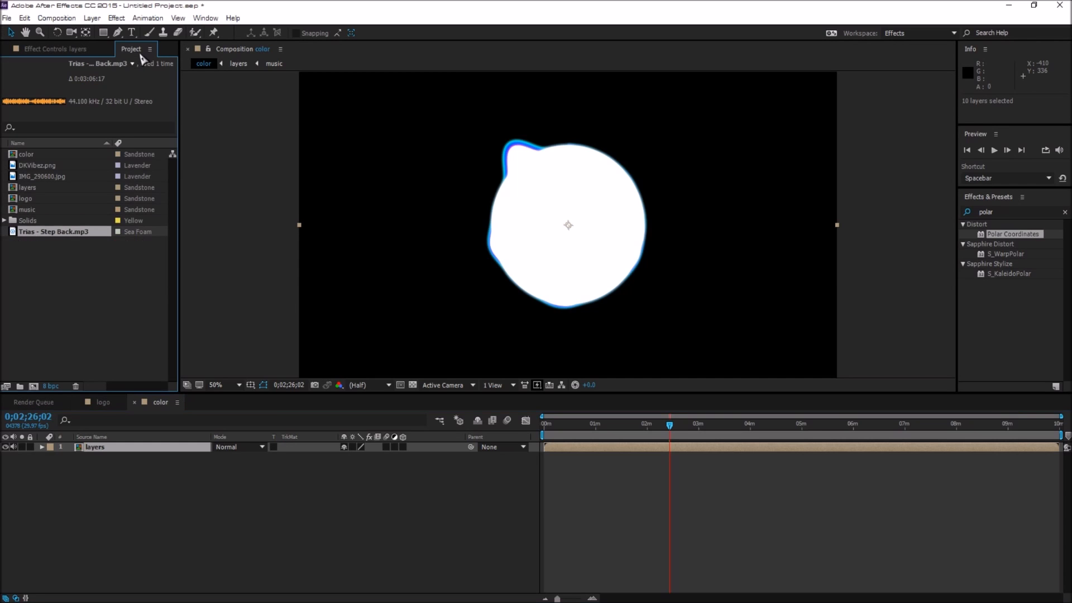
left_click_drag(38, 169, 58, 49)
left_click_drag(132, 51, 53, 166)
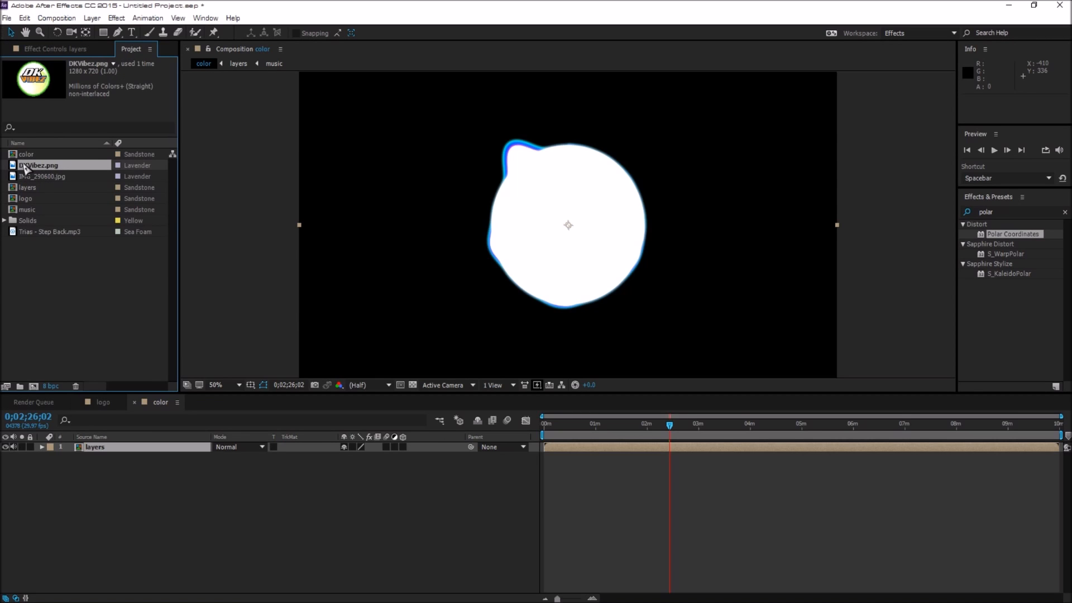
left_click_drag(25, 167, 131, 494)
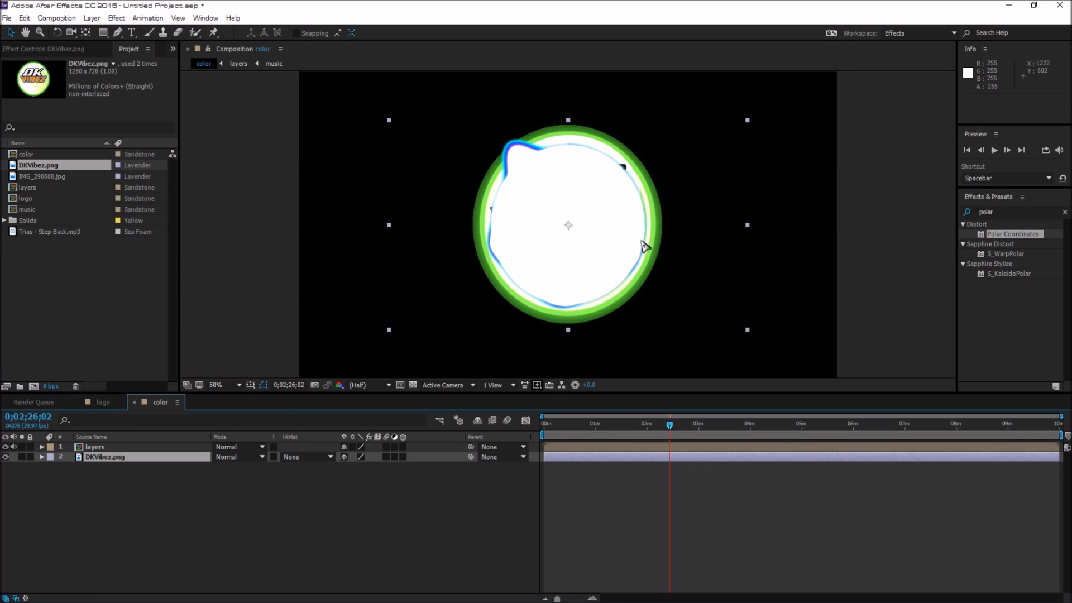
left_click_drag(123, 458, 115, 442)
Step: Scale the DKVibez.png logo to about 79% and centre it on the white circle at about 962, 542
left_click_drag(748, 330, 710, 312)
left_click_drag(567, 142, 567, 174)
left_click_drag(429, 145, 431, 142)
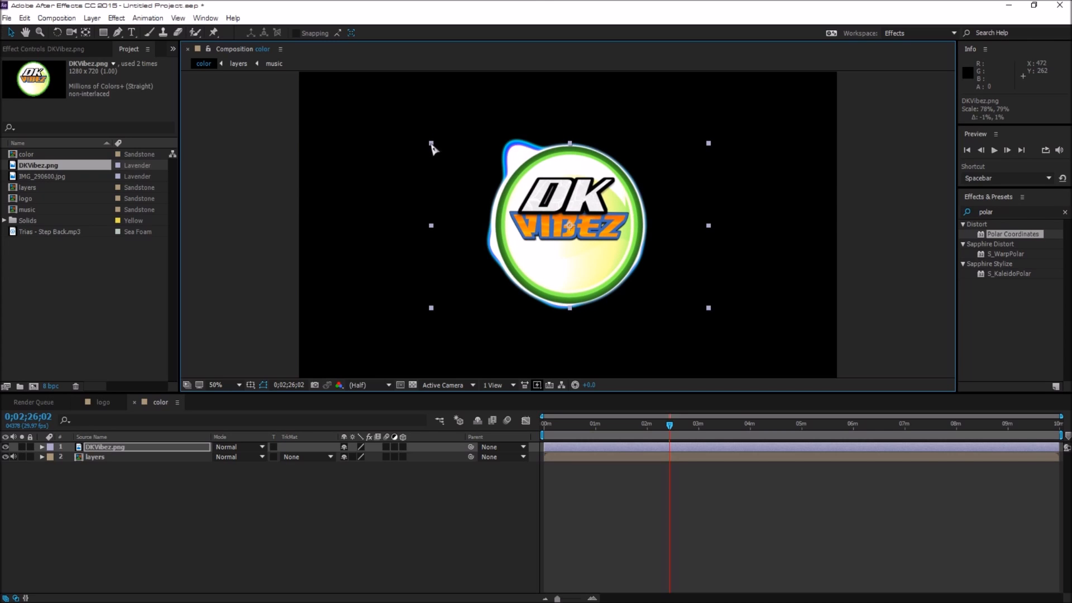
left_click_drag(551, 225, 550, 225)
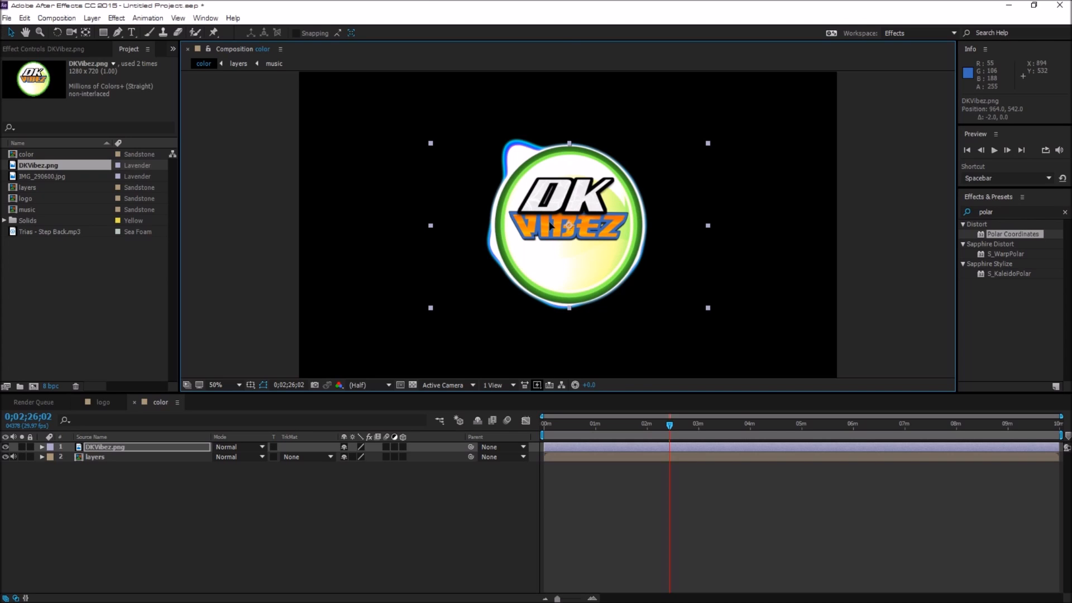
left_click_drag(550, 225, 550, 225)
left_click_drag(707, 226, 708, 226)
left_click_drag(576, 226, 577, 225)
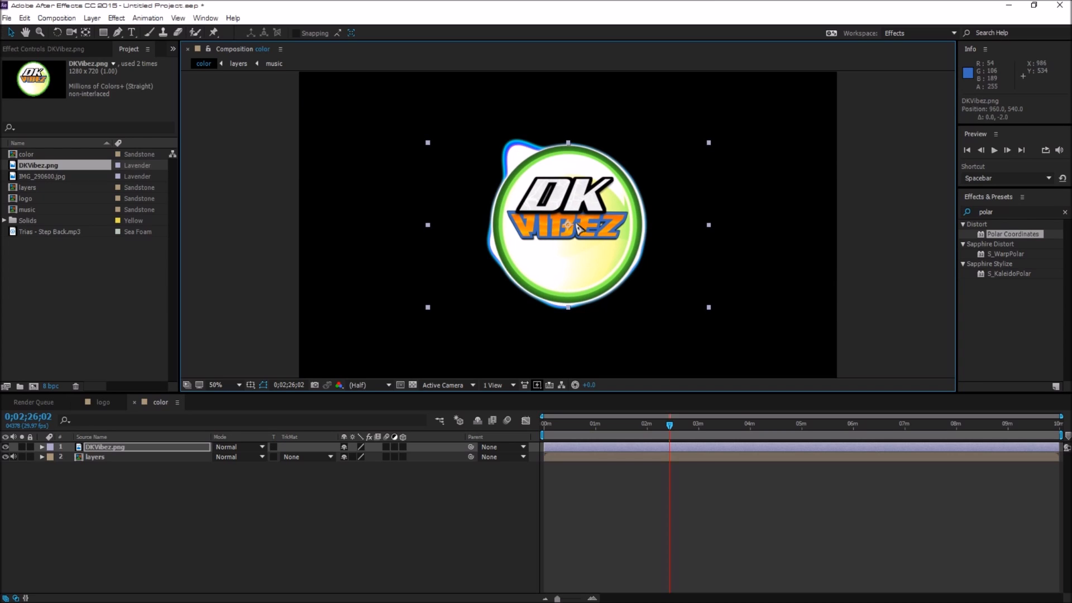
left_click_drag(604, 224, 605, 224)
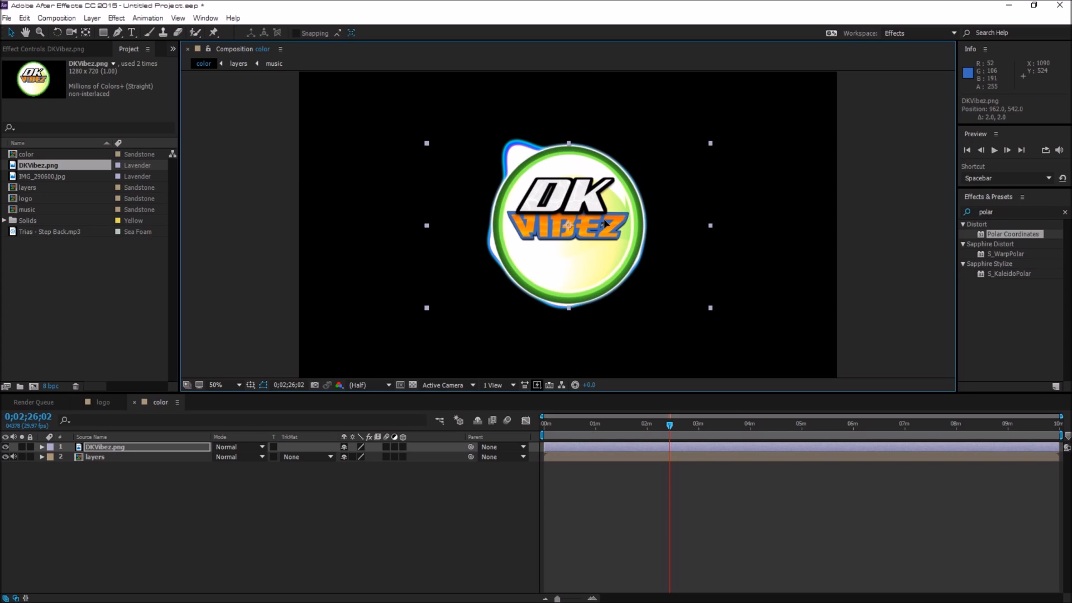
left_click_drag(427, 143, 430, 147)
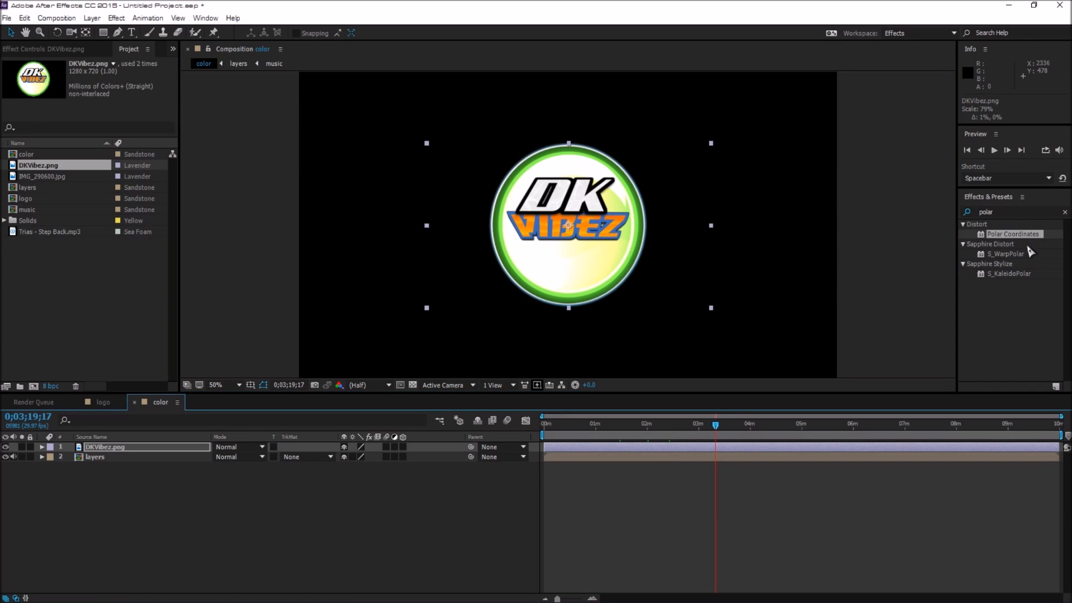
Step: Find the Mirror effect and apply it to the layers pre-composition
left_click_drag(1006, 213, 975, 222)
type("mir")
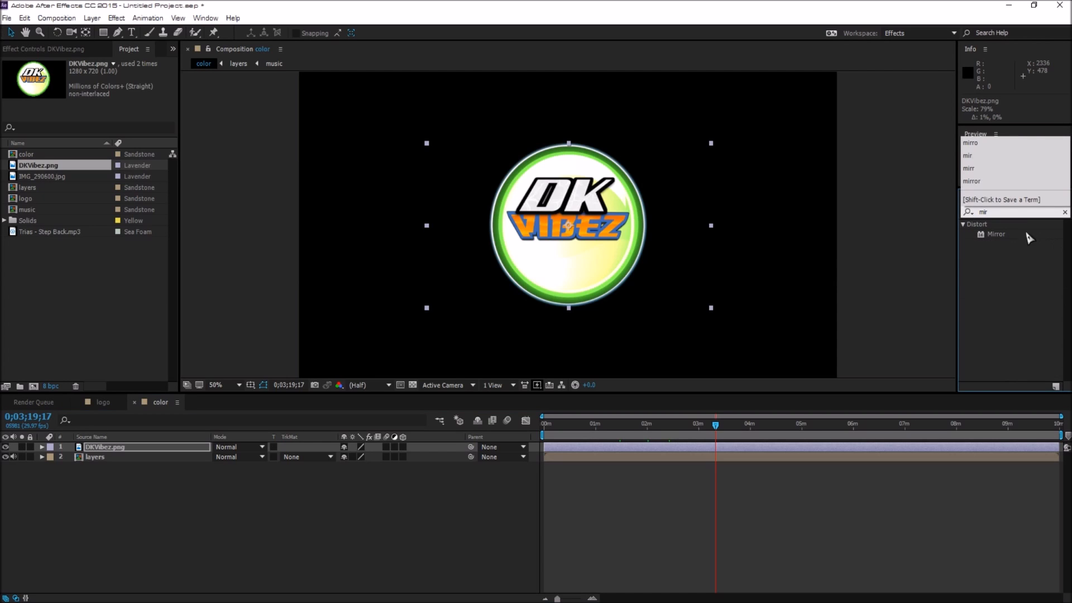
left_click(1029, 239)
left_click_drag(1000, 234, 113, 455)
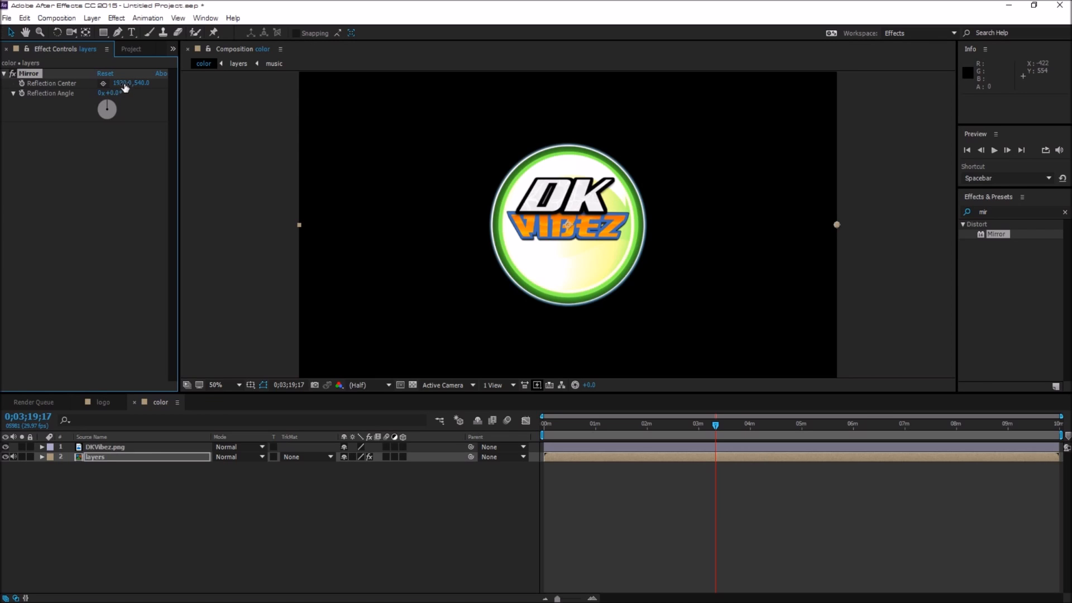
Step: Set the Mirror effect's Reflection Center to 960, 540, checking the spectrum at 2:30
left_click_drag(122, 83, 53, 87)
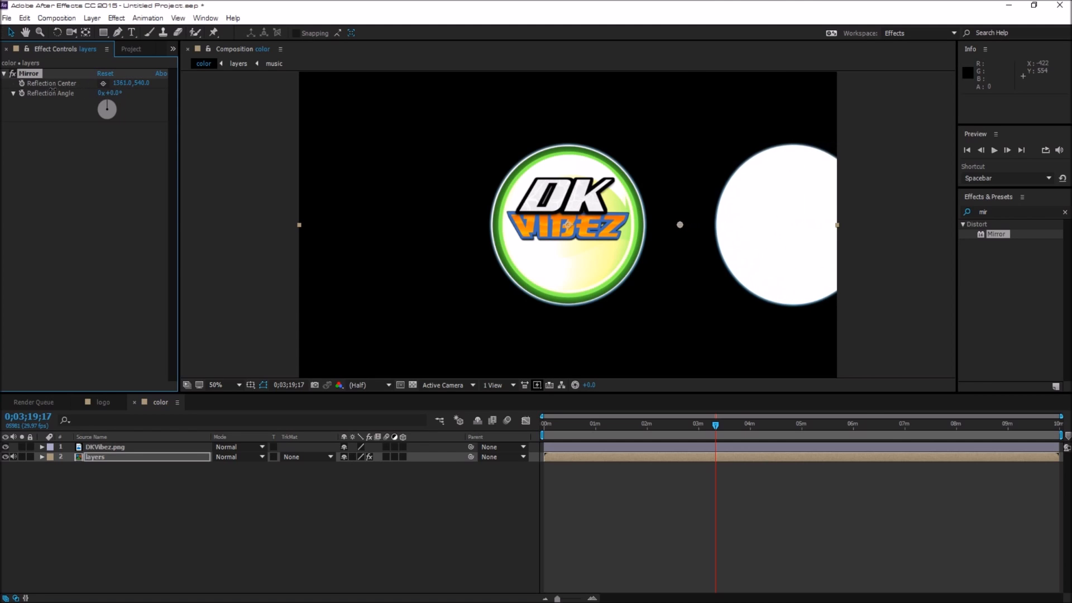
left_click_drag(122, 84, 51, 87)
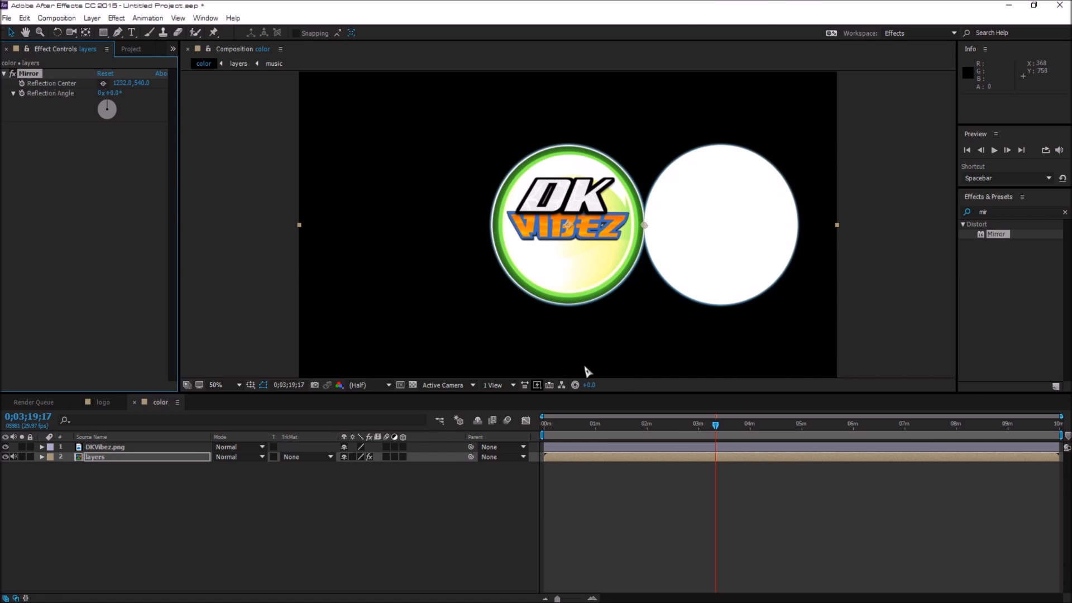
left_click_drag(716, 425, 675, 428)
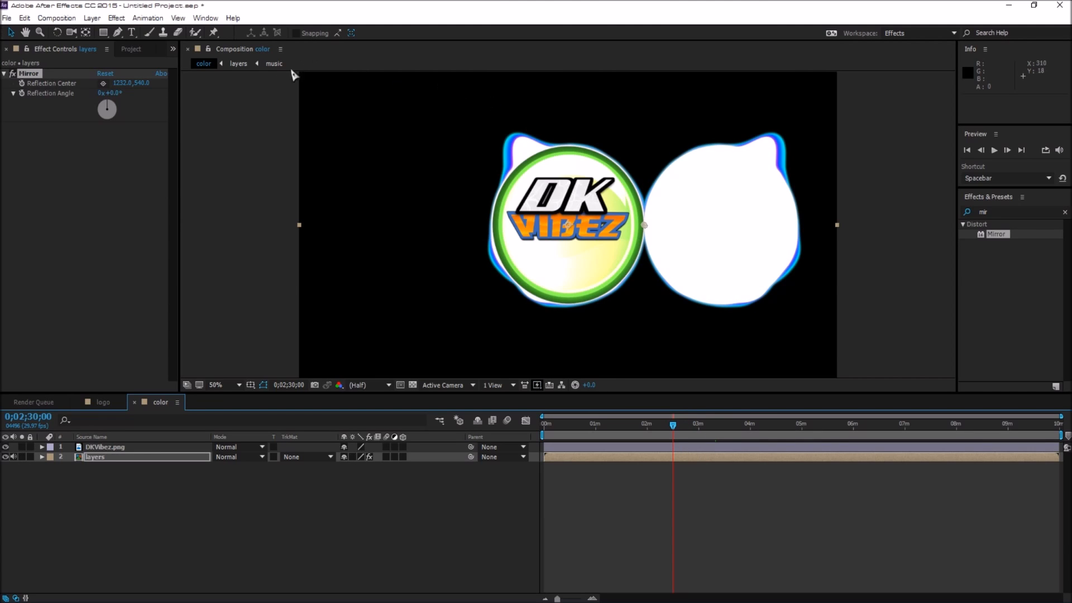
left_click_drag(644, 225, 580, 225)
left_click_drag(119, 88, 101, 84)
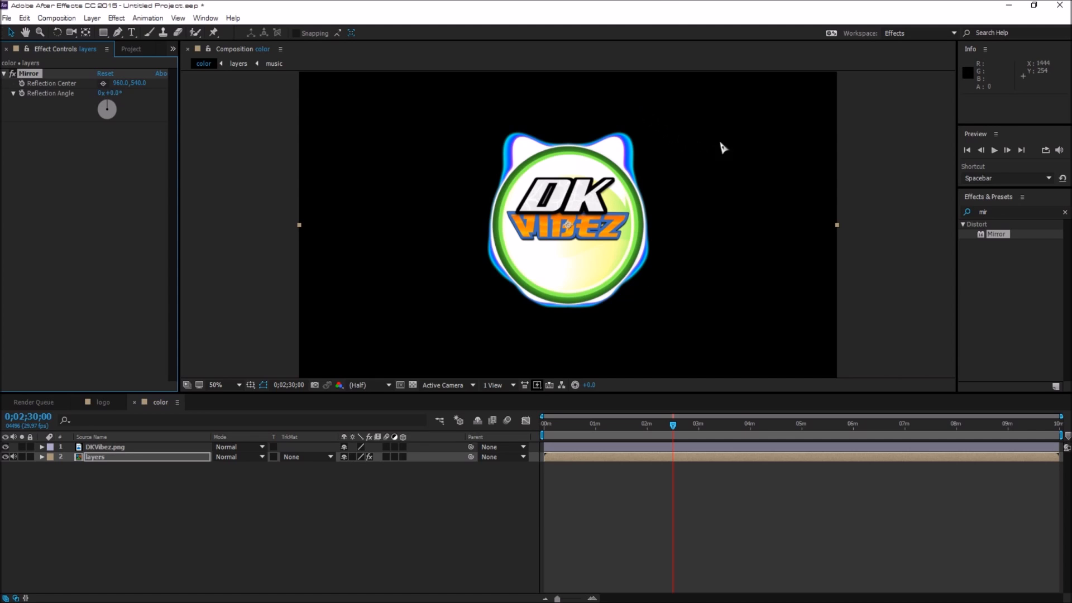
Step: Create a composition named final with the HDTV 1080 29.97 preset and add the color composition to it
scroll(688, 112, "down", 1)
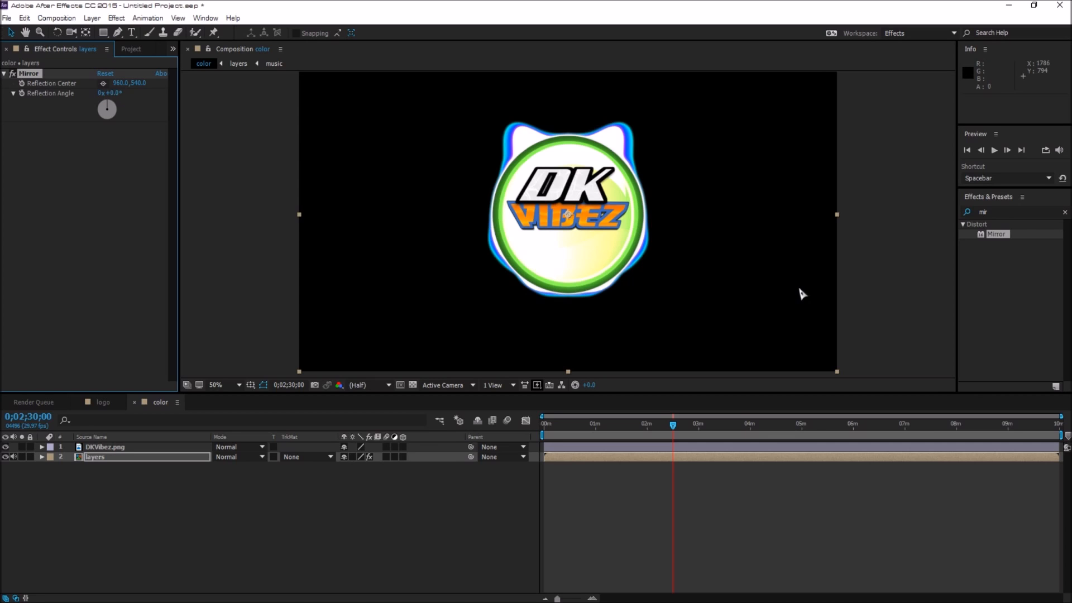
scroll(558, 244, "down", 1)
scroll(565, 244, "up", 1)
left_click(60, 18)
left_click(83, 48)
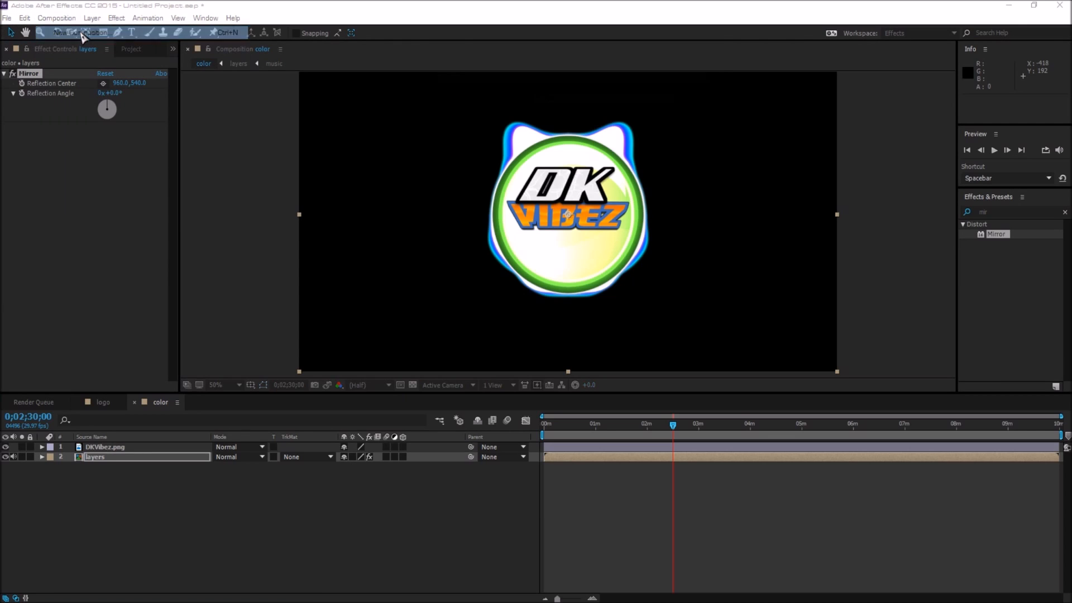
type("final")
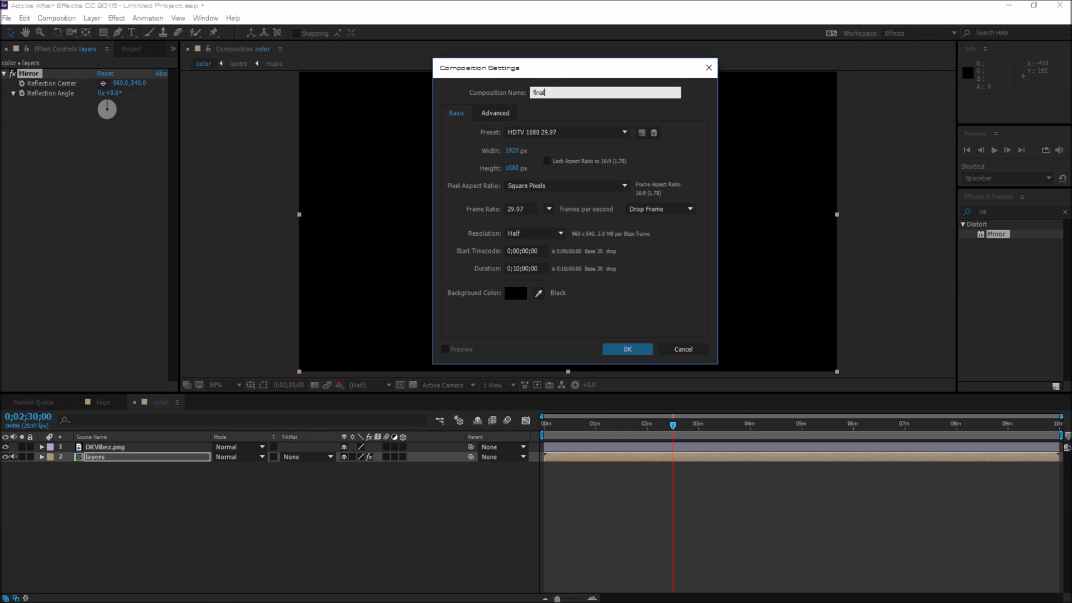
left_click(592, 136)
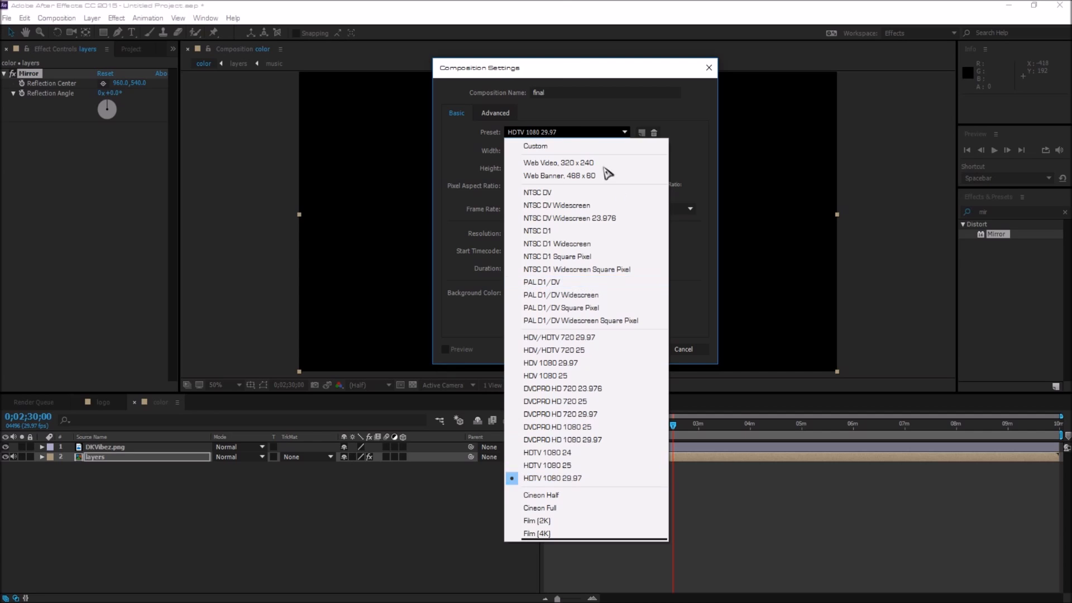
left_click(564, 134)
left_click_drag(518, 153, 518, 154)
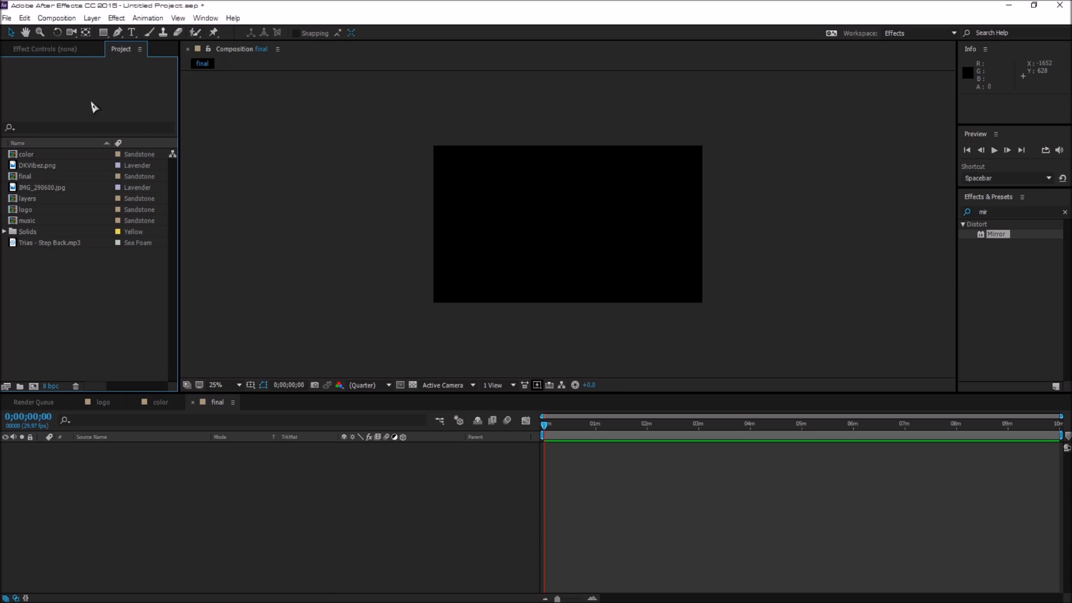
left_click(24, 156)
left_click_drag(38, 163, 166, 488)
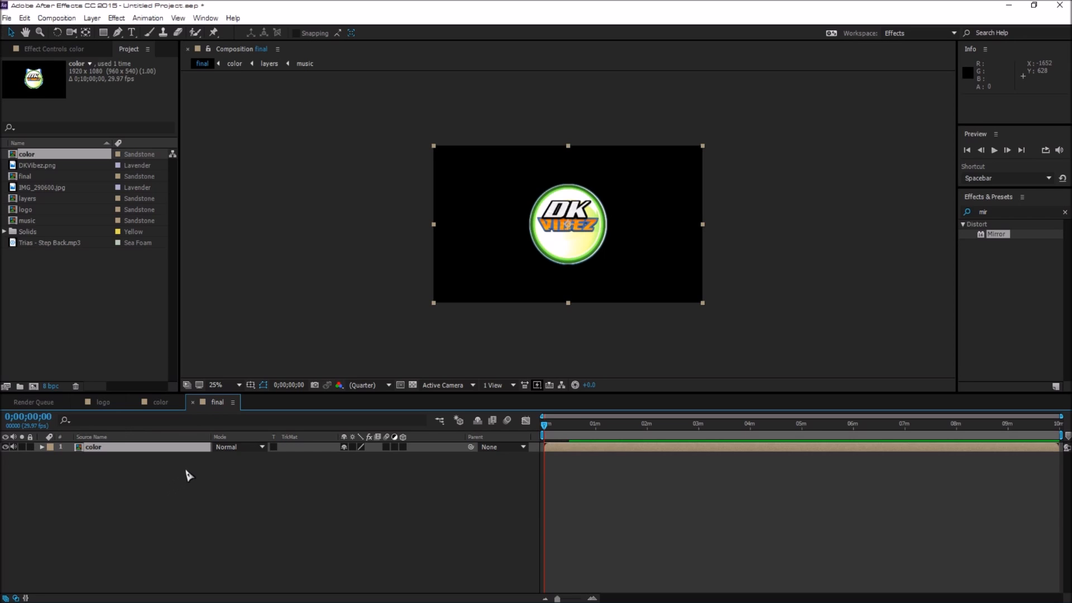
Step: Create a 1920 × 1080 dark gray solid named particles in the final composition
right_click(169, 479)
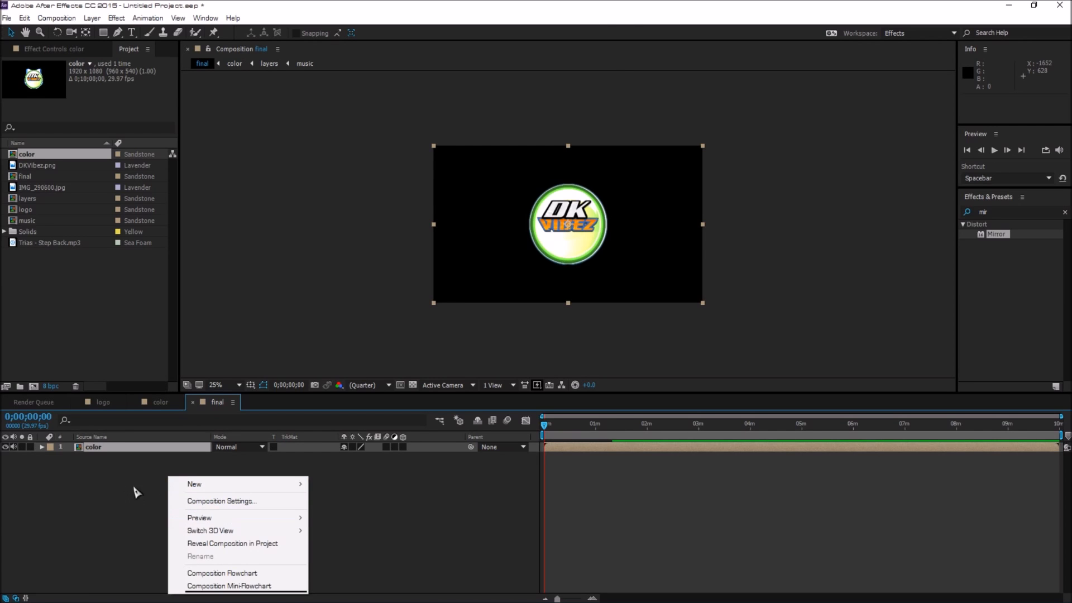
mouse_move(204, 485)
left_click(402, 514)
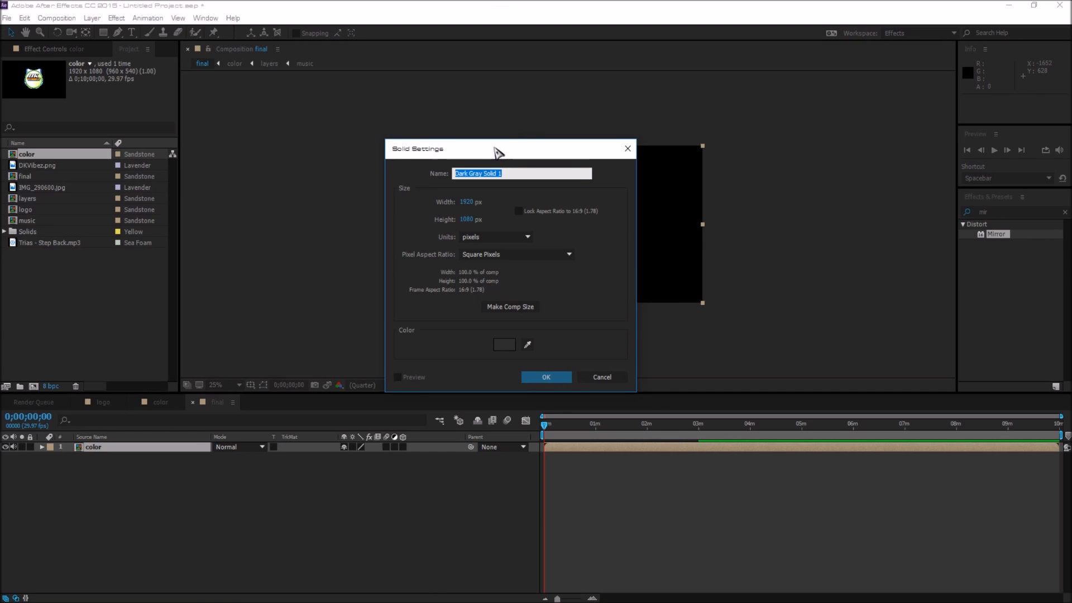
left_click_drag(498, 153, 536, 152)
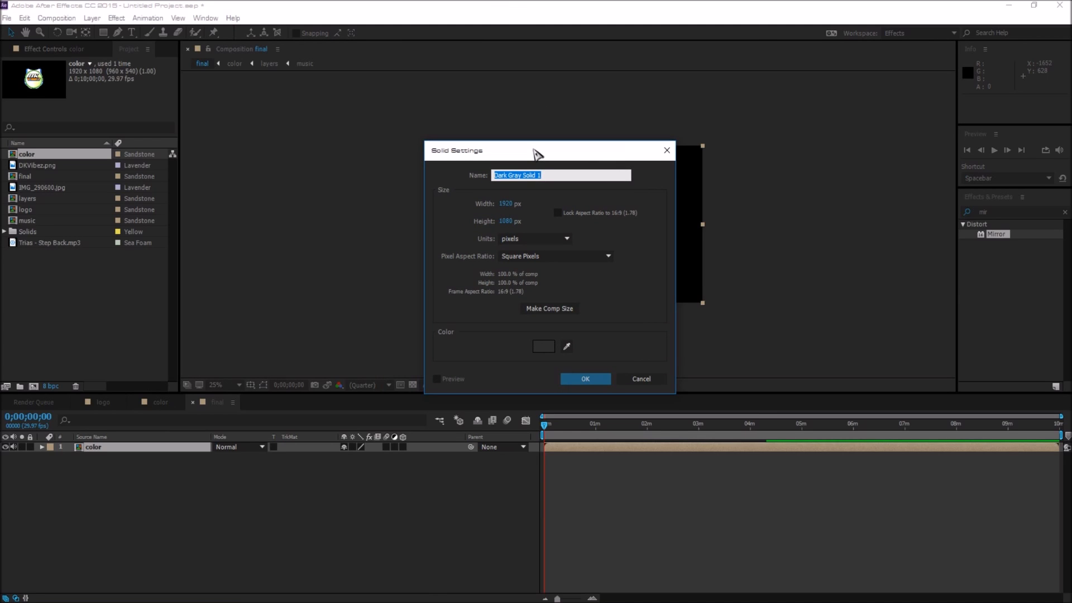
type("particles")
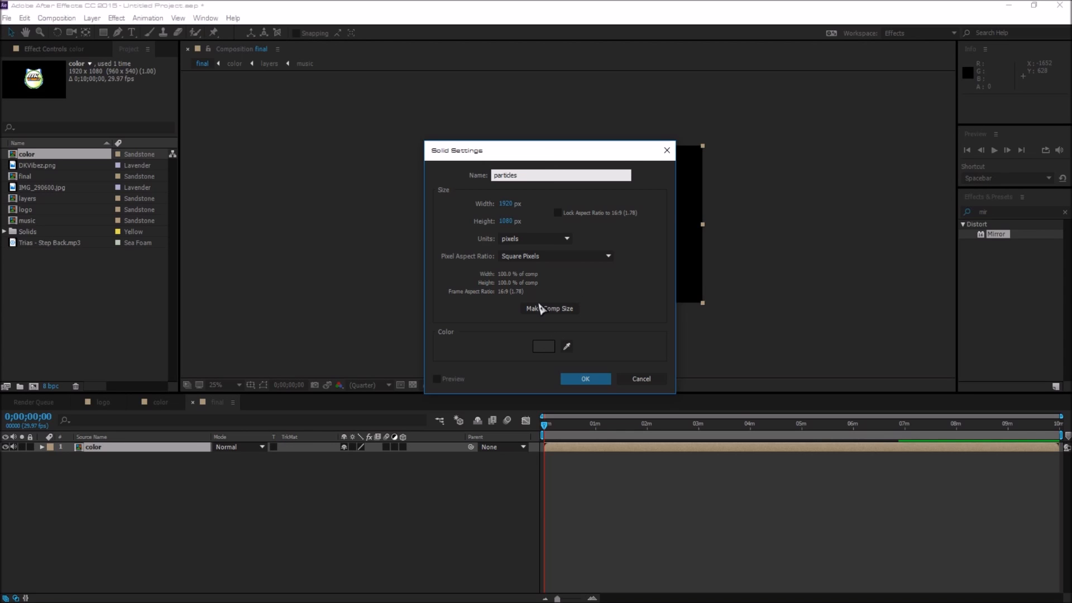
left_click(586, 379)
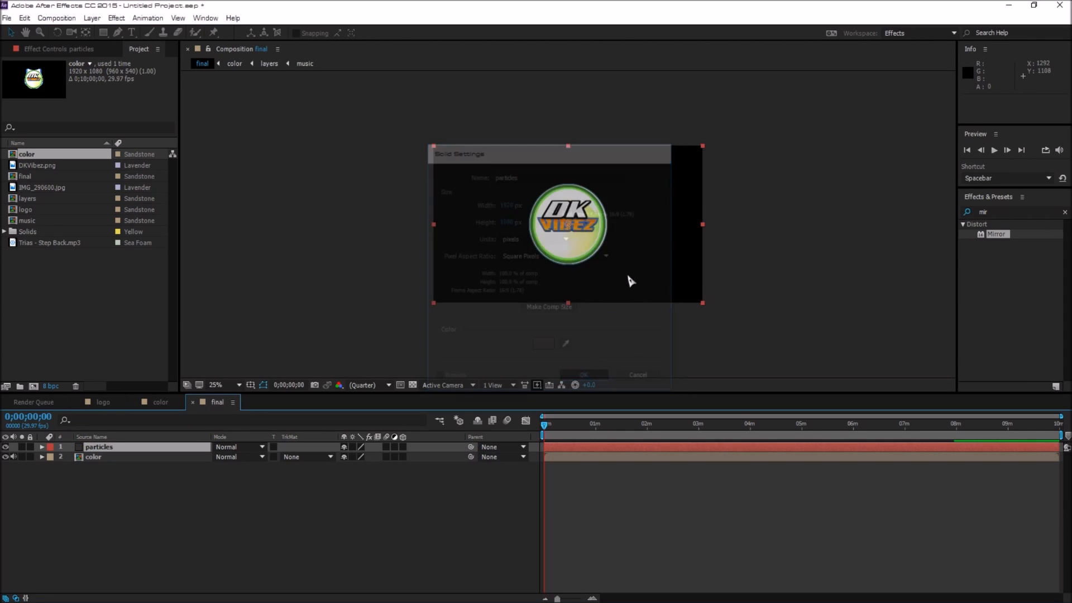
Step: Find the CC Particle World effect and apply it to the particles layer
key("period")
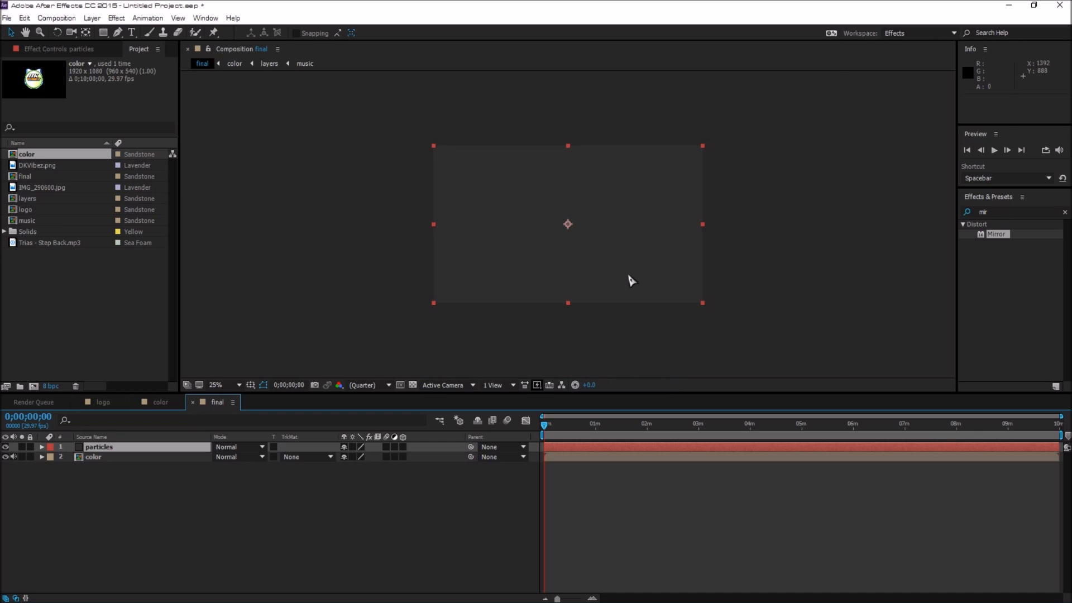
left_click(1005, 214)
left_click(993, 212)
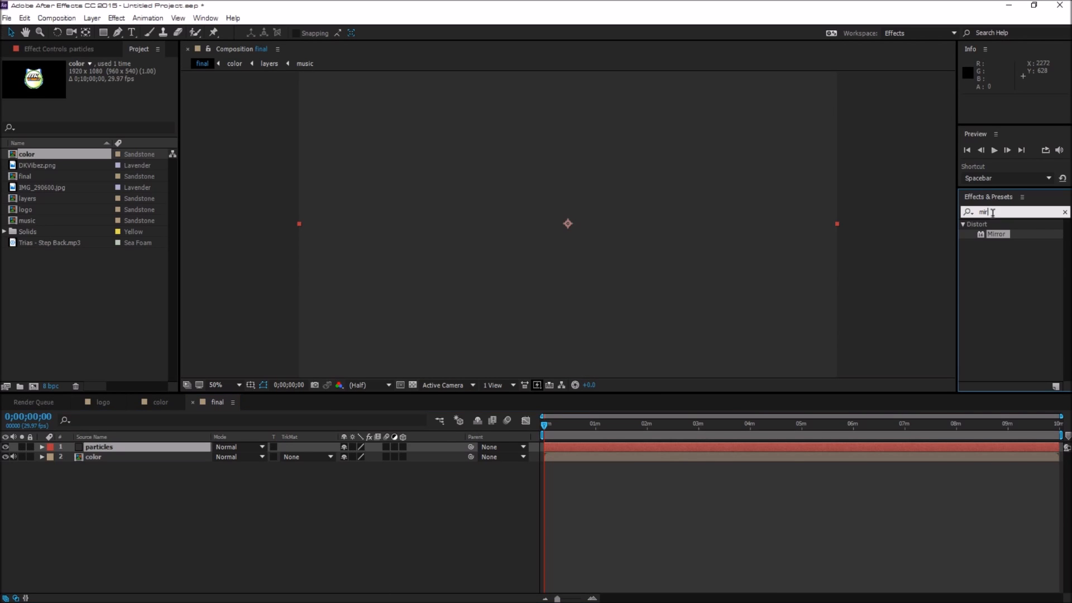
left_click_drag(989, 215, 978, 214)
type("cc p")
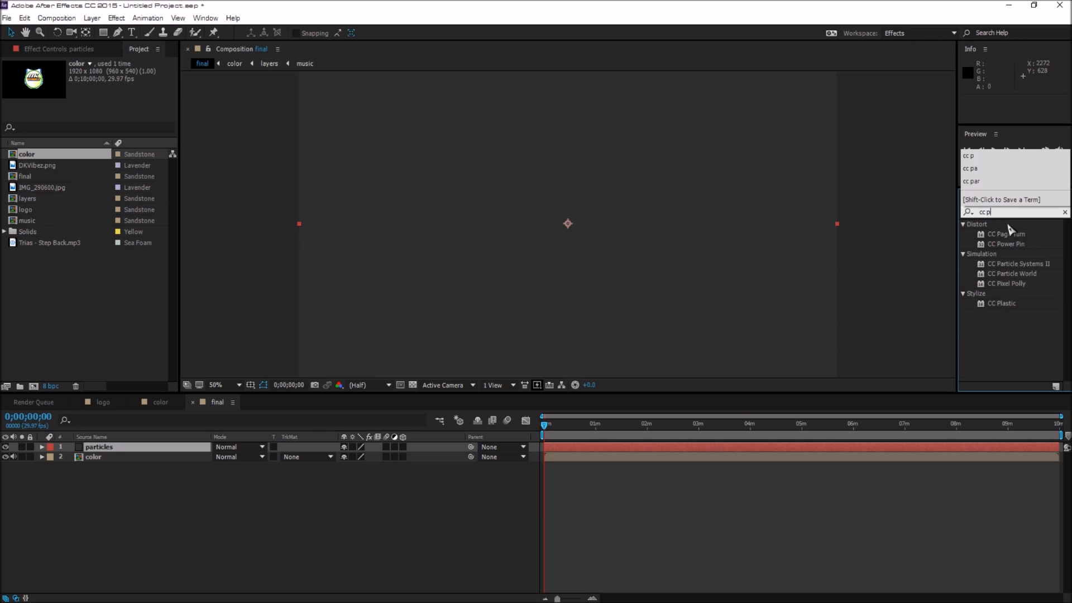
left_click_drag(1011, 274, 109, 445)
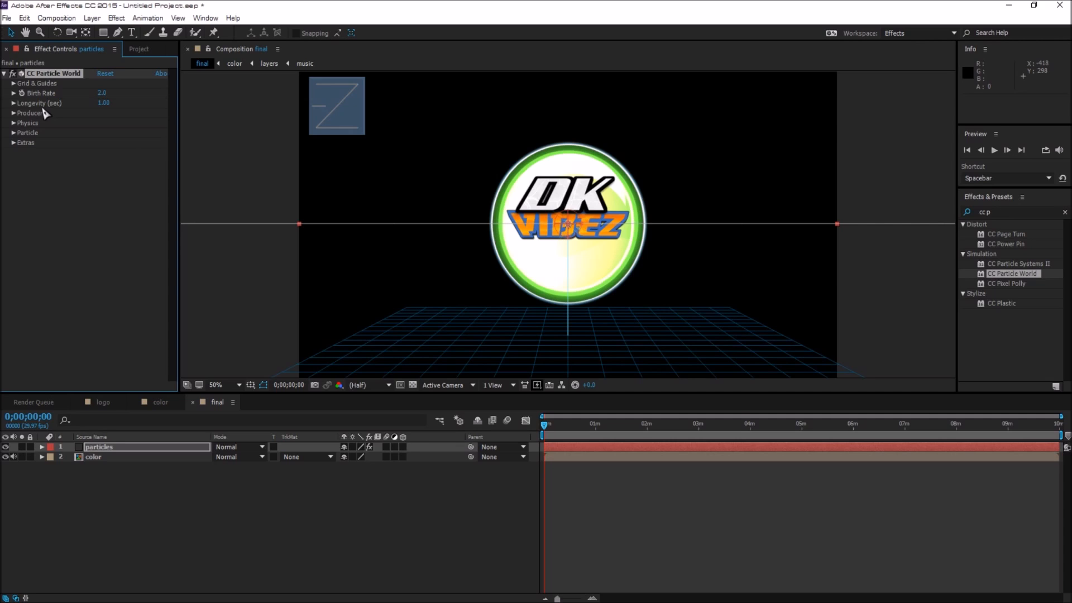
Step: Turn off all CC Particle World guides, including the position, radius, motion path, grid, horizon and axis box
left_click(5, 74)
left_click(5, 74)
left_click(13, 83)
left_click(100, 93)
left_click(101, 104)
left_click(101, 112)
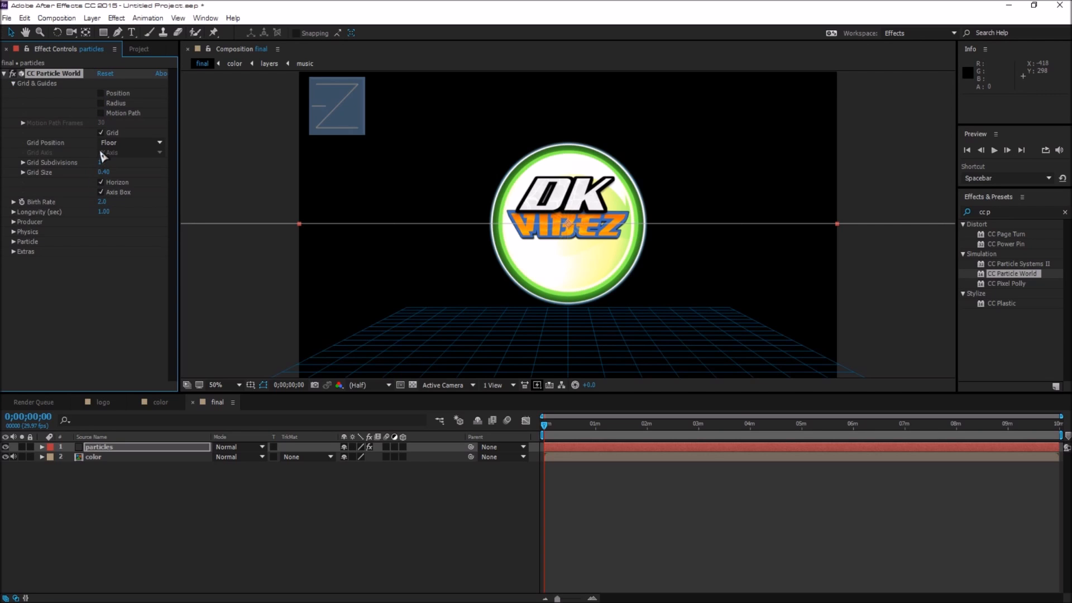
left_click(101, 133)
left_click(101, 183)
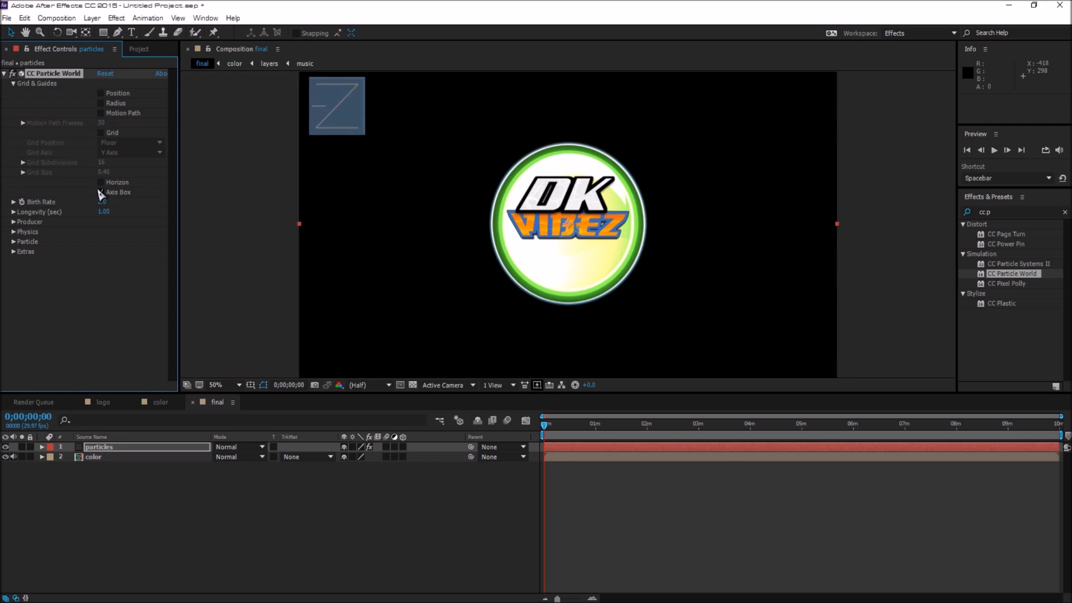
left_click(101, 192)
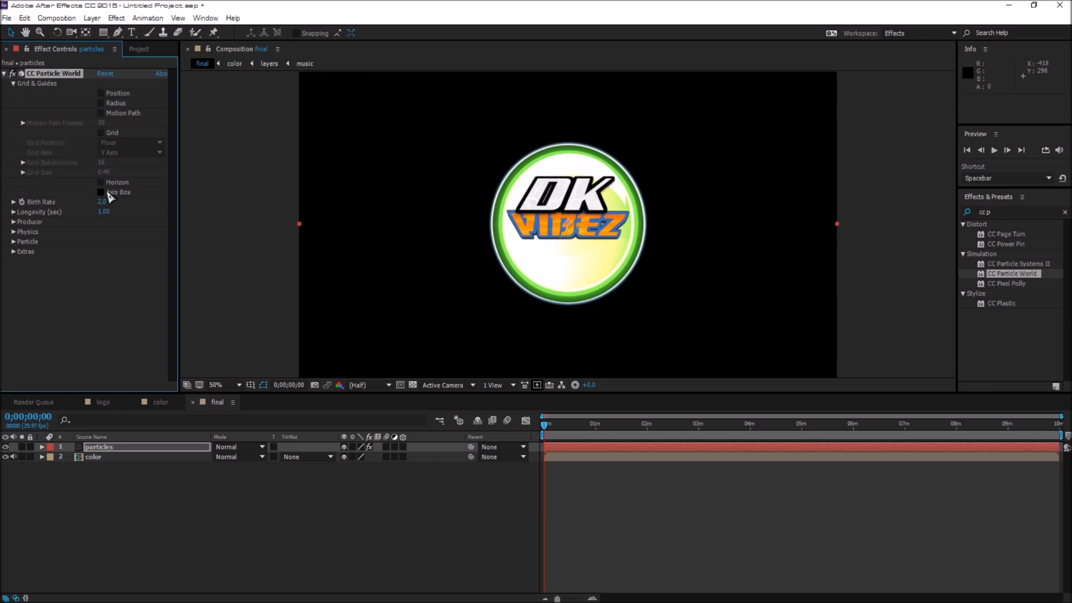
Step: Hide the color layer and move the particles layer beneath it
left_click(5, 457)
left_click_drag(128, 448, 126, 464)
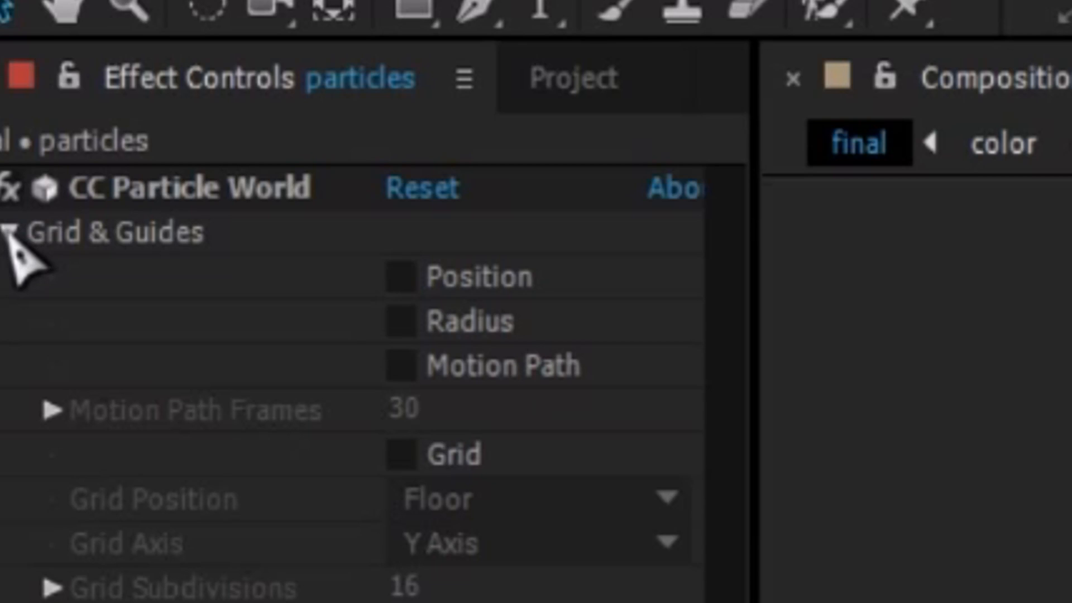
left_click(10, 234)
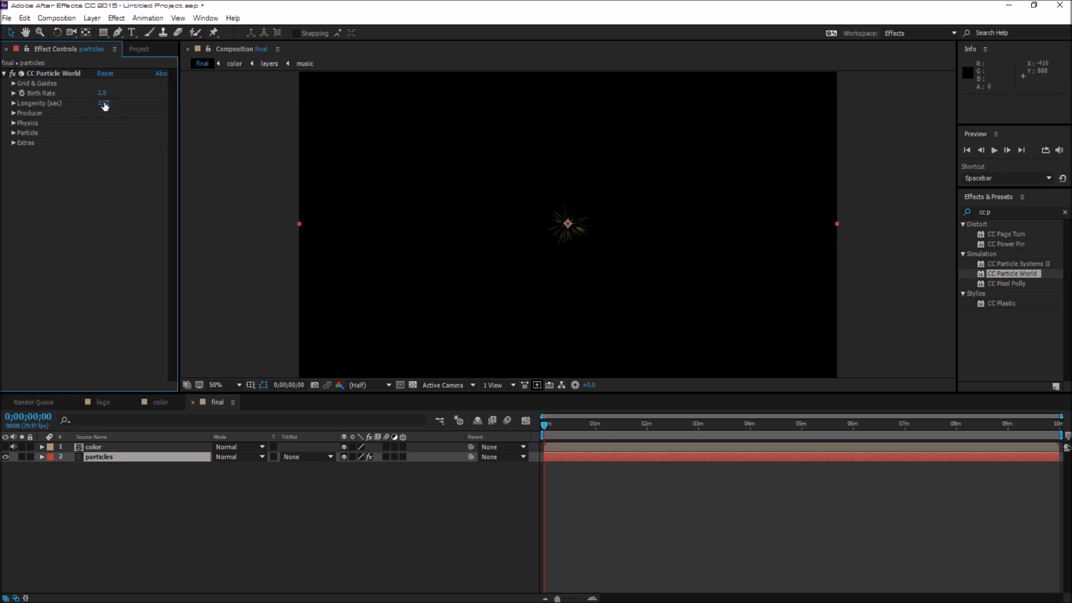
Step: Set the particles' Longevity to 4 seconds and the Producer's Radius X and Radius Y to 0
left_click(107, 104)
type("4.")
key("Return")
left_click(13, 113)
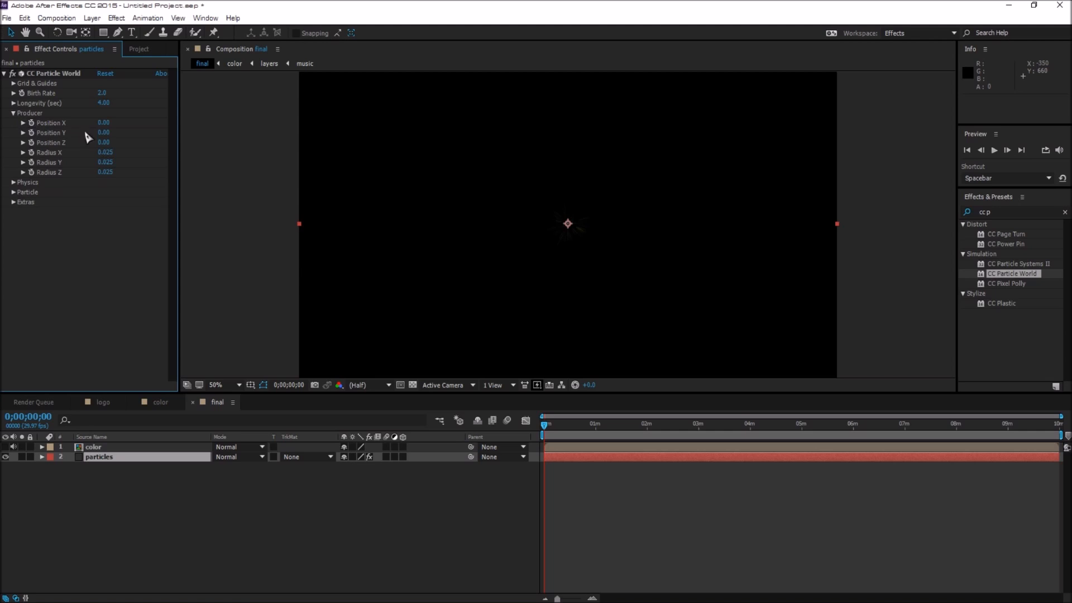
left_click_drag(105, 157, 84, 159)
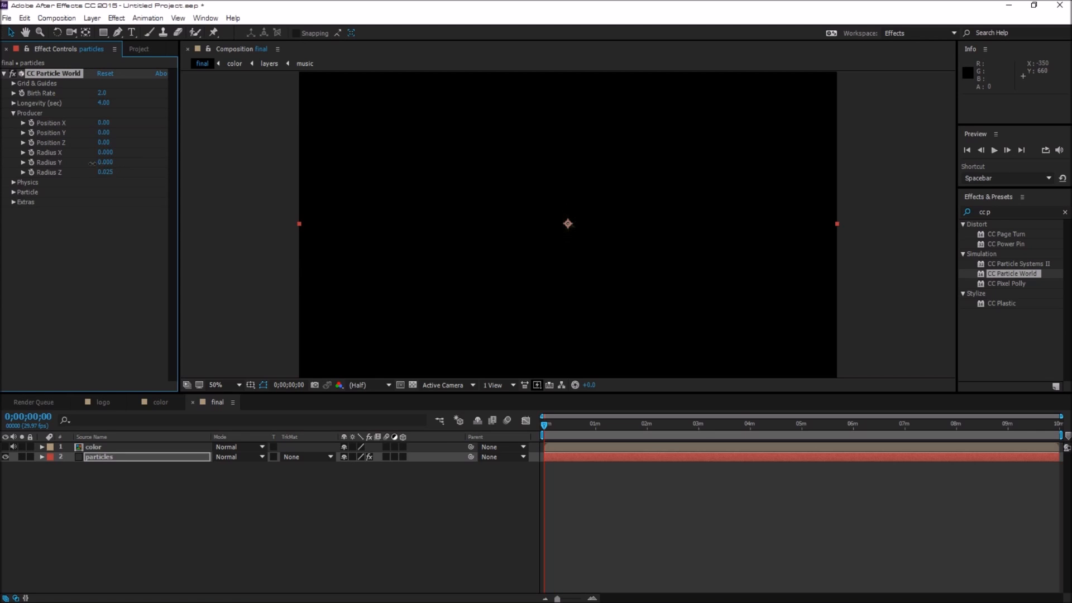
left_click(14, 113)
Step: Set the particles' Gravity to 0 in the Physics settings and check the motion at 0;01;59;09
left_click(14, 123)
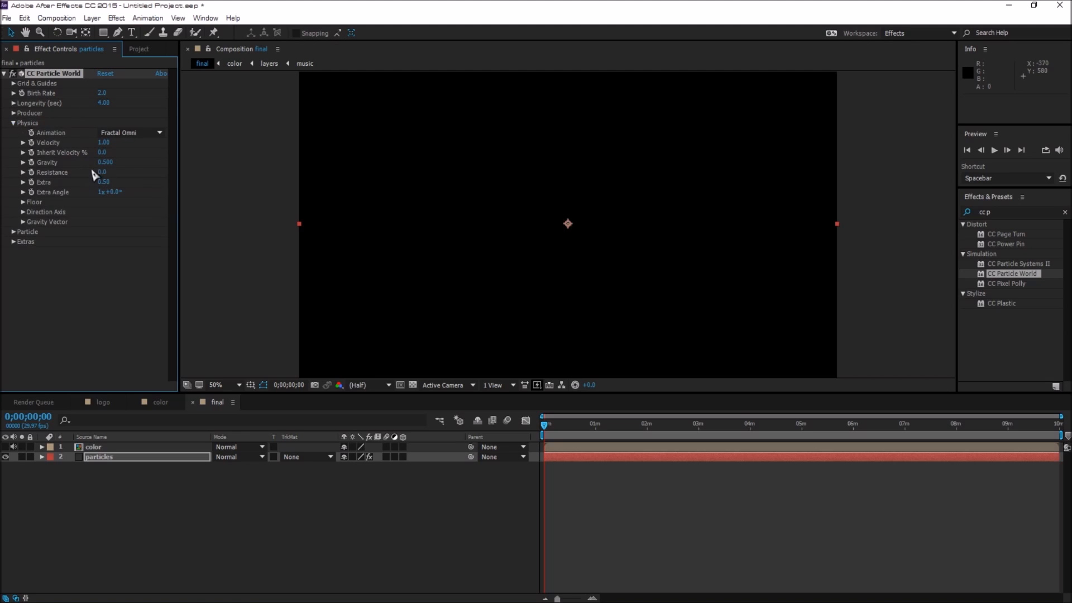
left_click(103, 163)
type("0")
key("Return")
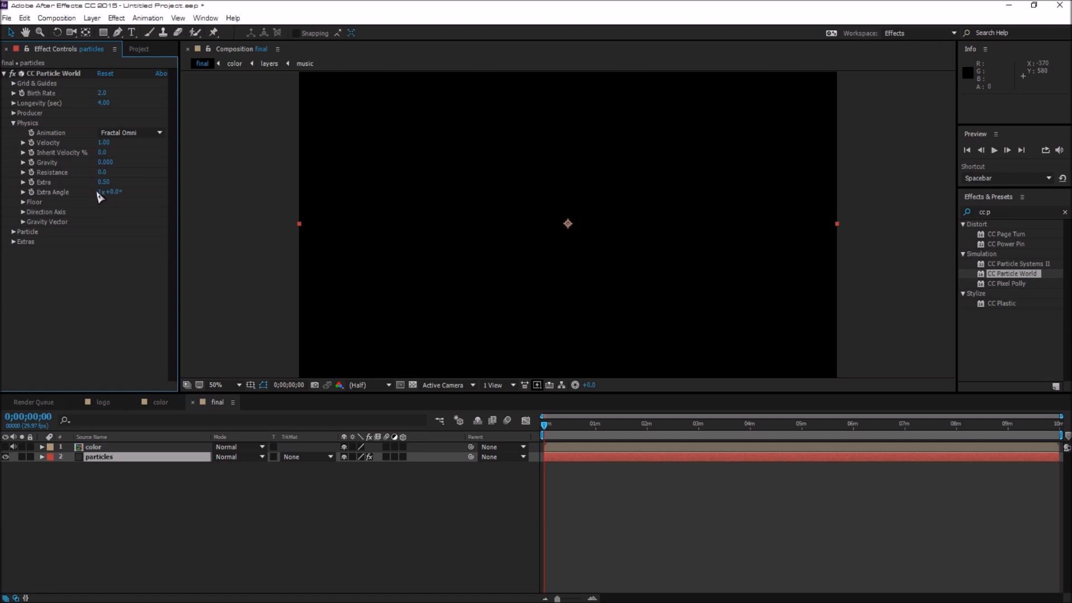
left_click(100, 191)
left_click_drag(546, 429, 646, 427)
left_click(14, 123)
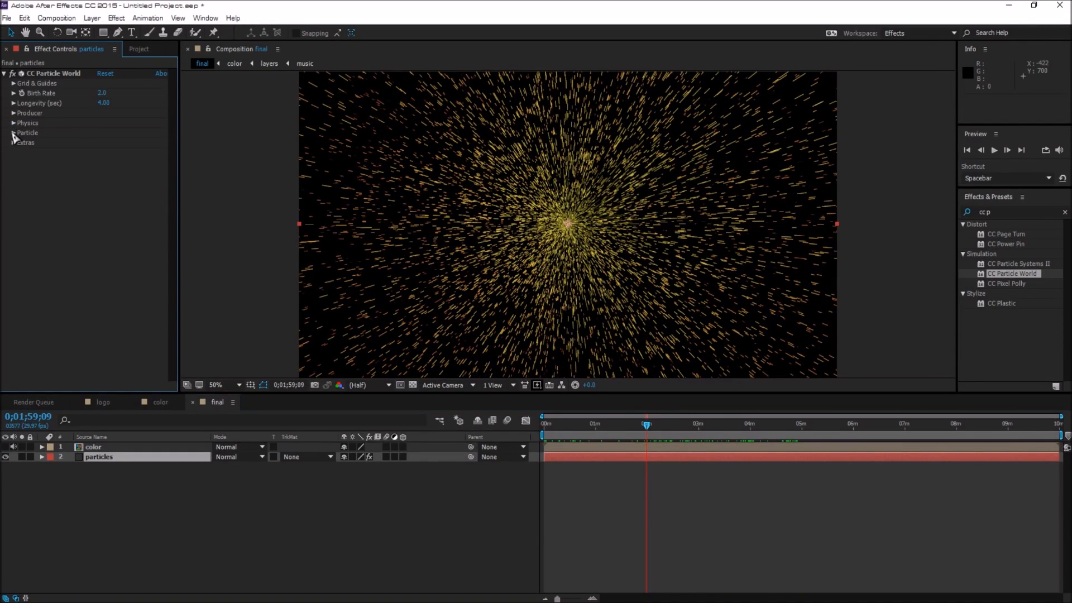
Step: Set the Particle Type to Lens Convex, with Birth Size and Death Size 0.03 and Max Opacity 100%
left_click(14, 134)
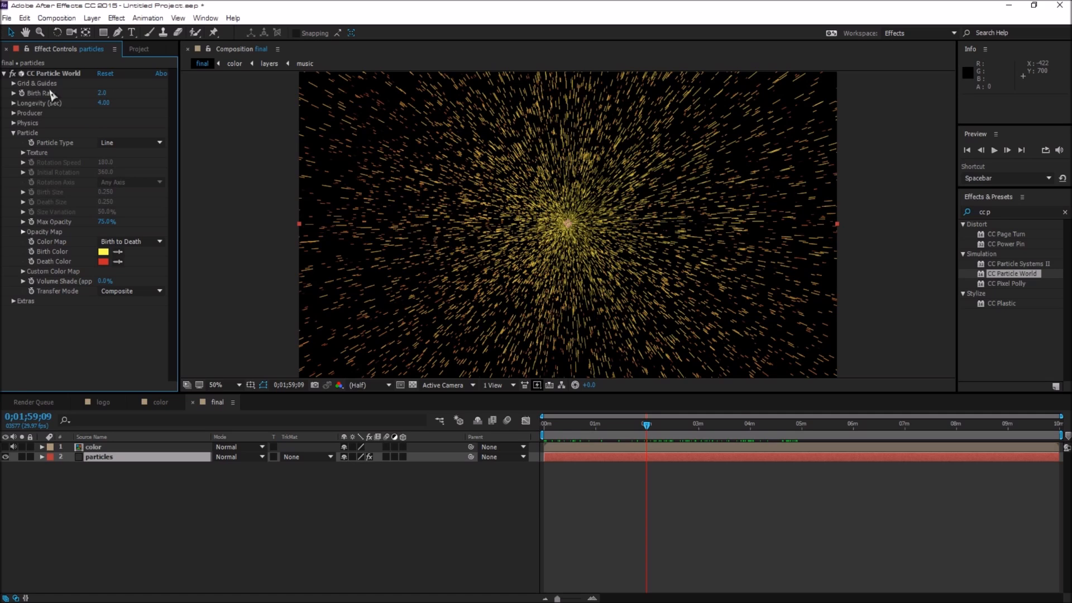
left_click(139, 146)
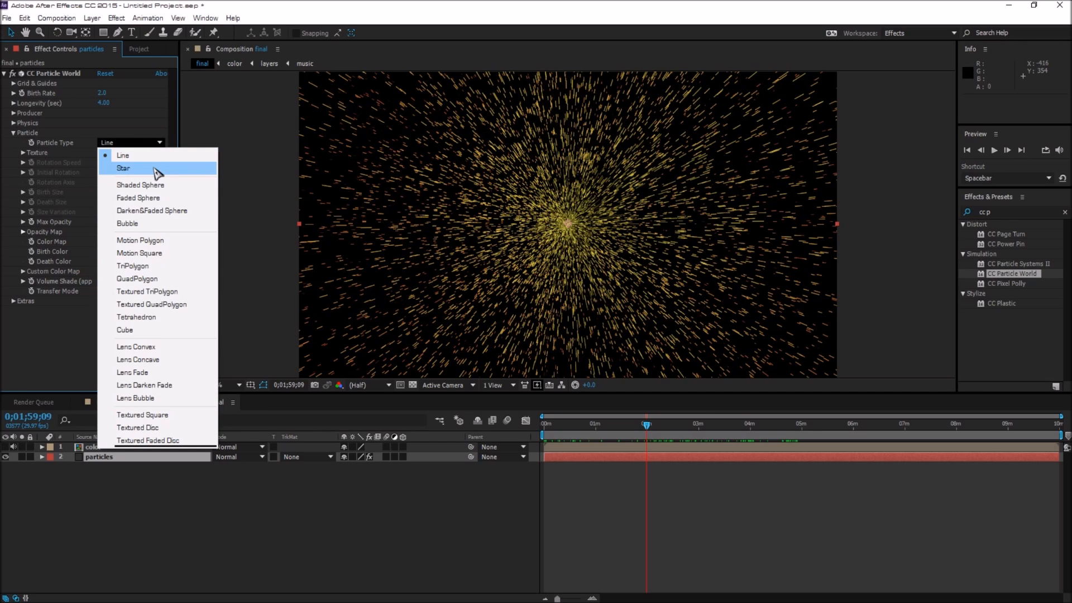
left_click(174, 349)
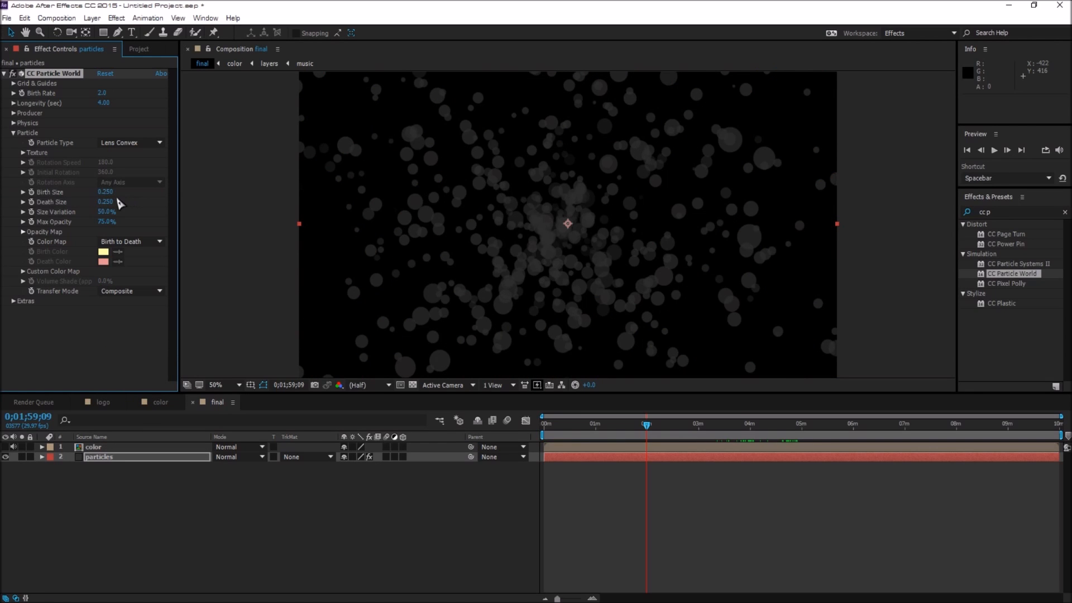
left_click(107, 192)
type("0.03")
left_click(107, 203)
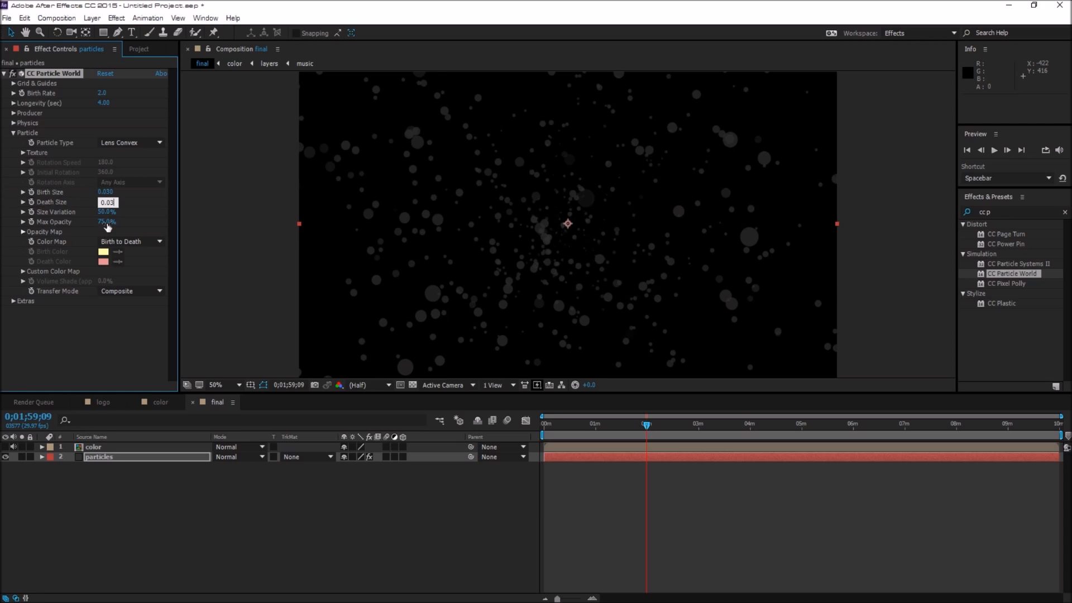
left_click_drag(107, 226, 165, 231)
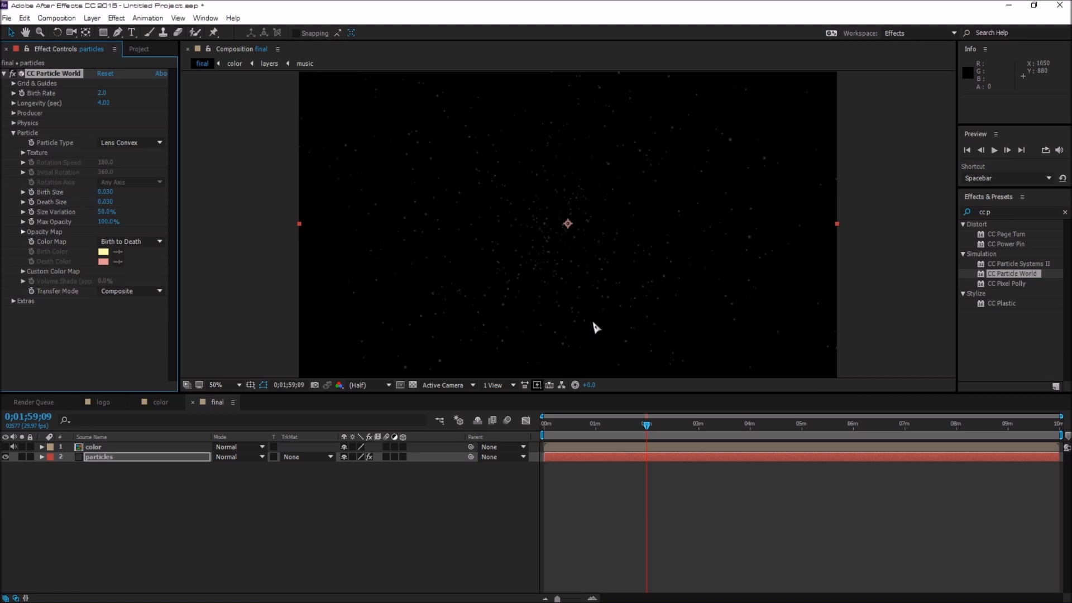
Step: Find the Fill effect and apply it to the particles layer after CC Particle World
left_click_drag(1000, 213, 935, 215)
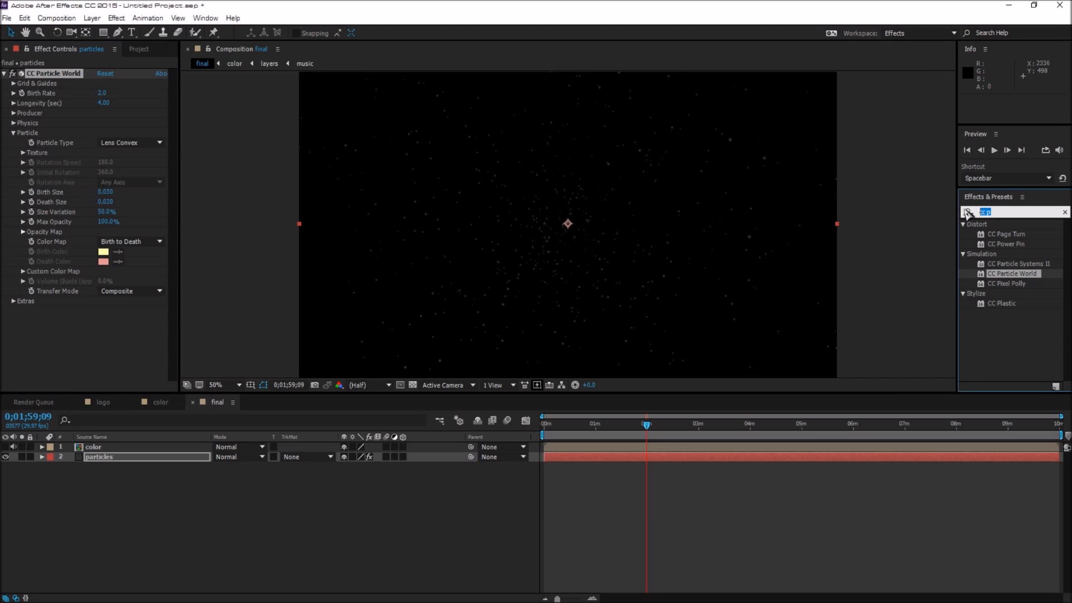
type("fill")
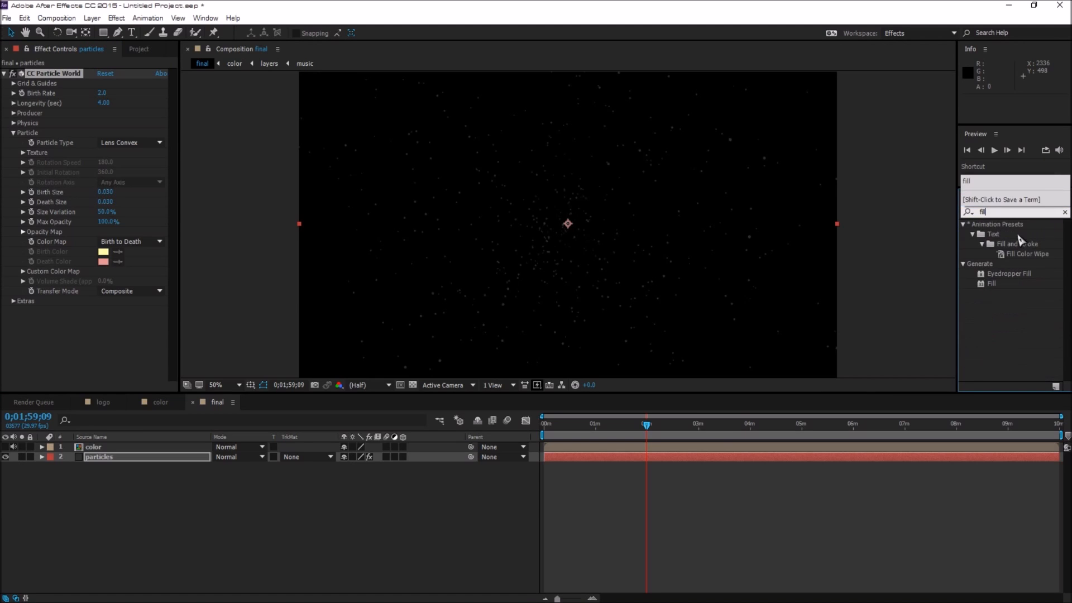
left_click_drag(1005, 284, 92, 341)
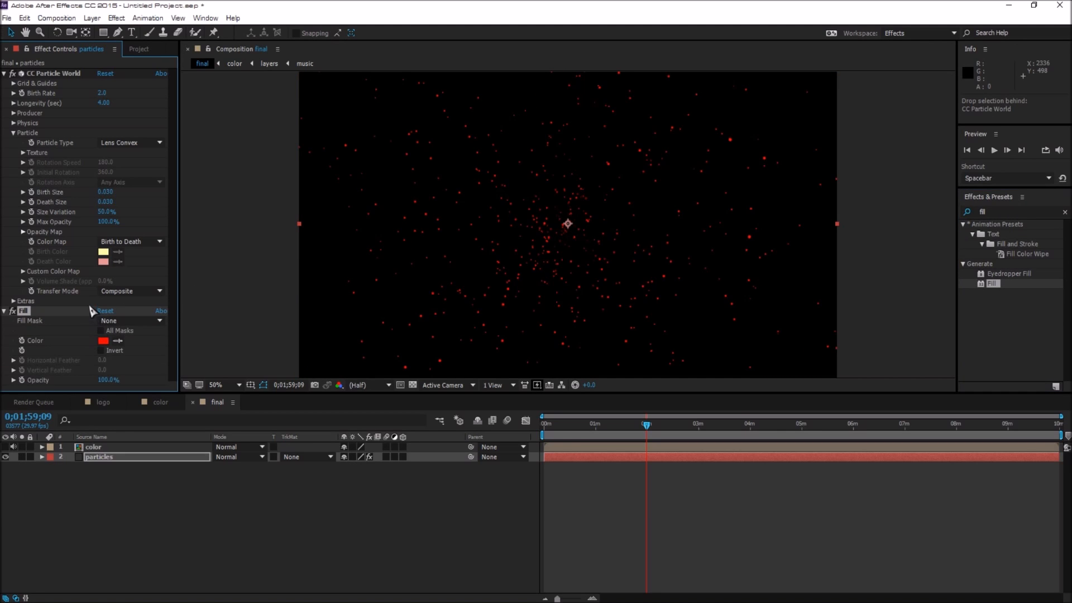
Step: Set the Fill effect's color to white (FFFFFF) after trying other hues
left_click(103, 340)
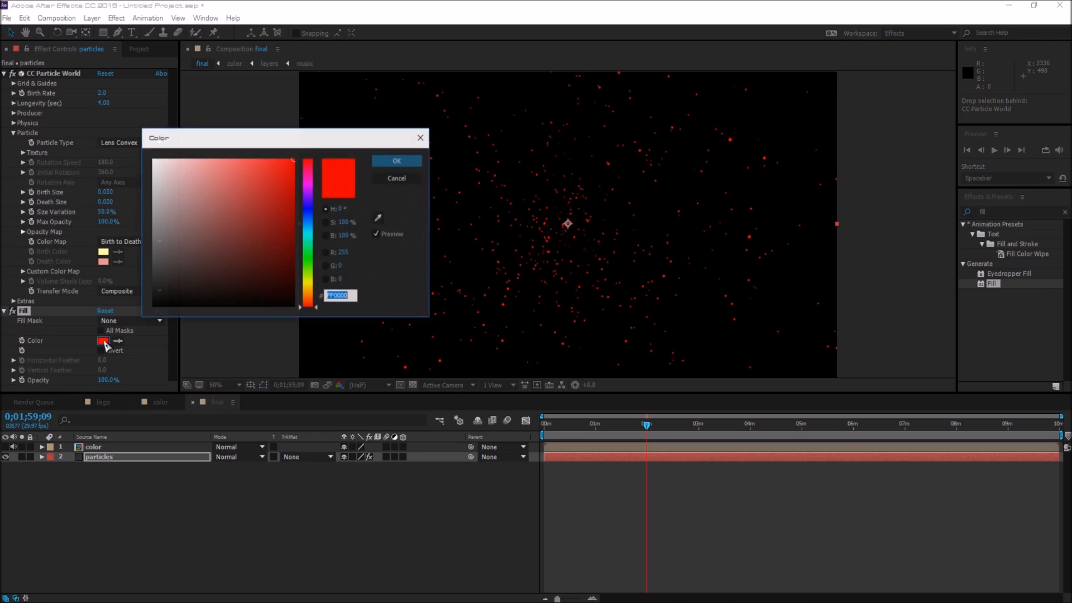
mouse_move(324, 142)
left_mouse_down()
mouse_move(304, 215)
mouse_move(158, 242)
mouse_move(136, 231)
mouse_move(242, 270)
left_mouse_up()
left_click(288, 291)
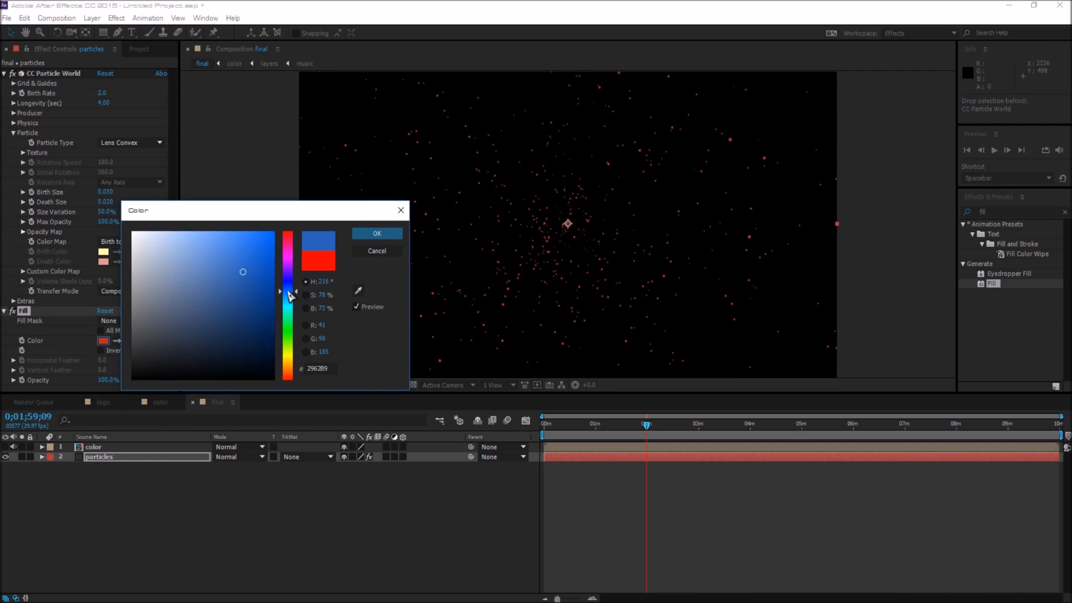
left_click_drag(289, 309, 295, 339)
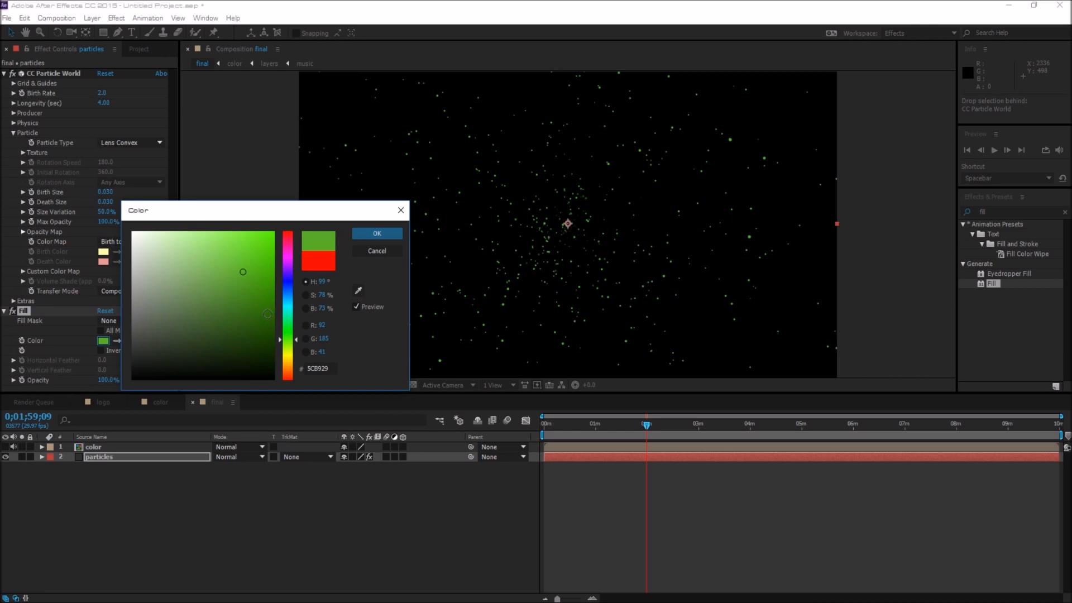
mouse_move(285, 339)
left_mouse_down()
mouse_move(287, 376)
mouse_move(296, 261)
mouse_move(113, 233)
left_mouse_up()
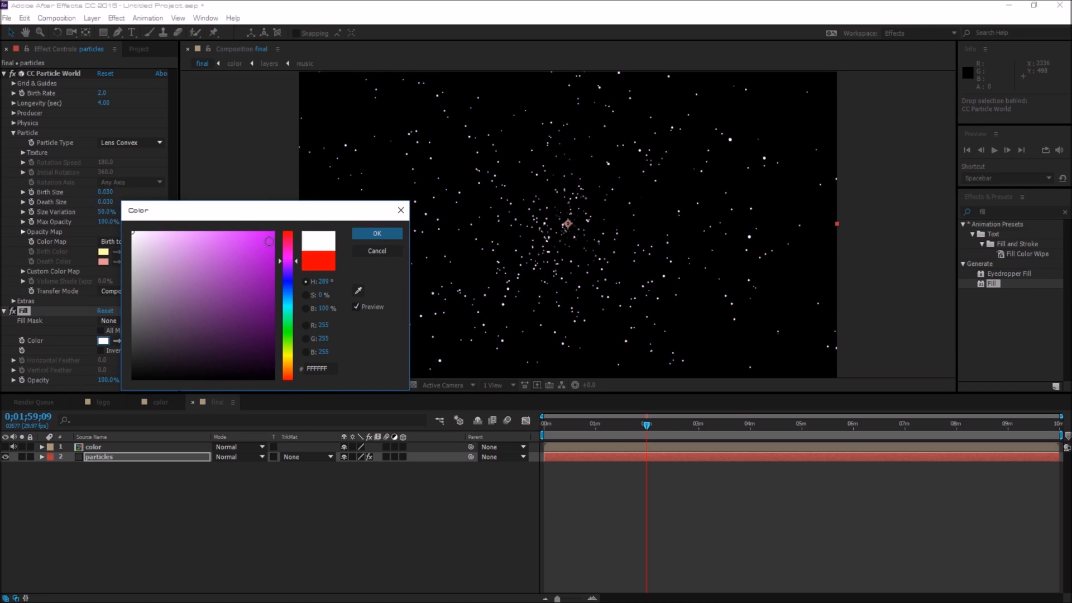
left_click(378, 235)
left_click(5, 311)
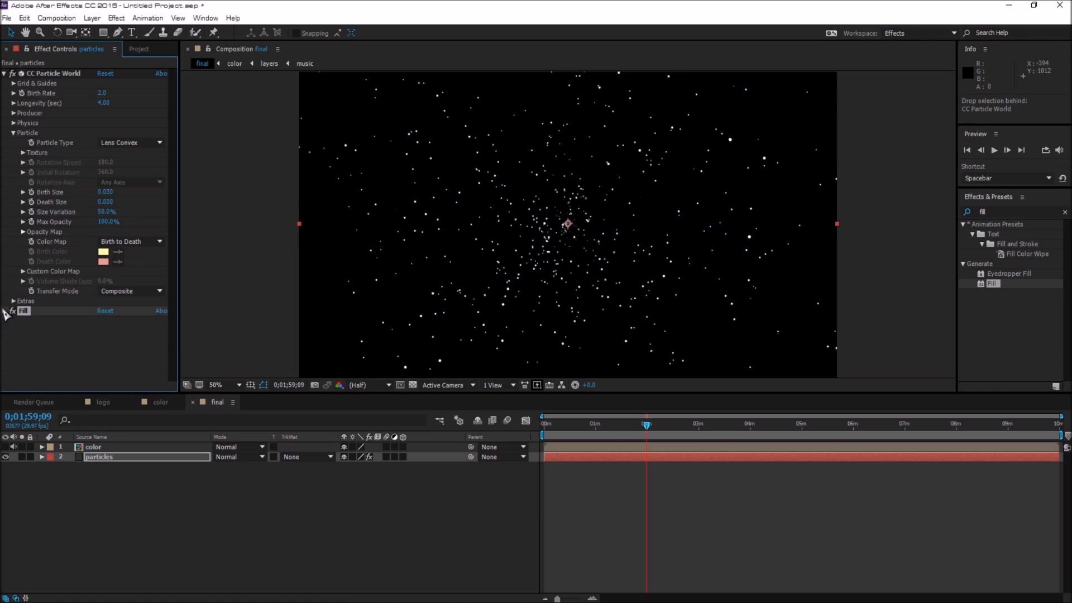
Step: Examine CC Particle World's Extras, including the Effect Camera's distance, rotation and FOV settings and the Light Direction
left_click(14, 134)
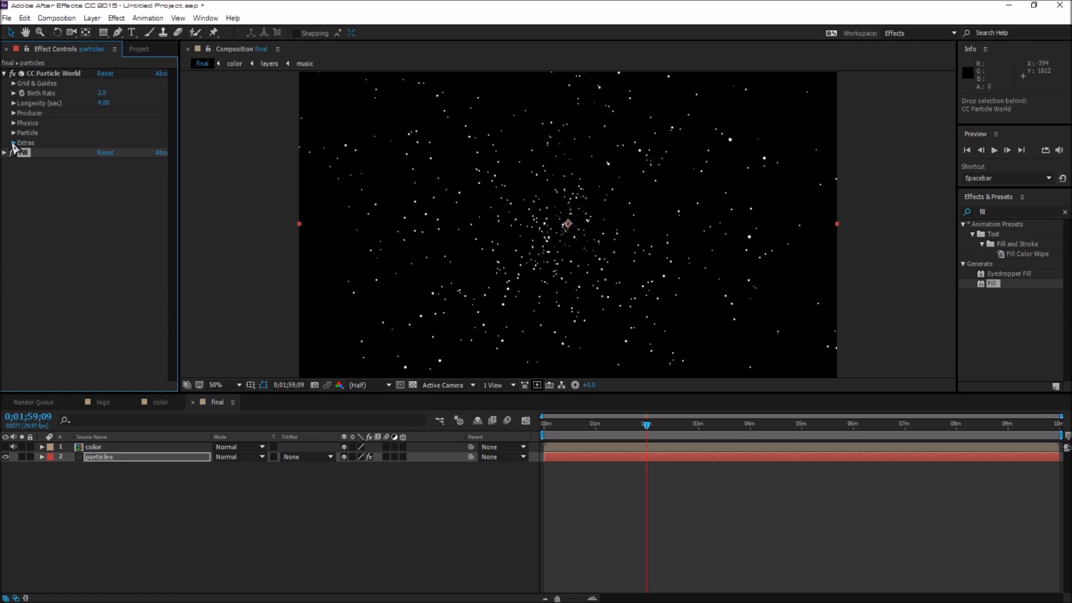
left_click(13, 142)
left_click(23, 153)
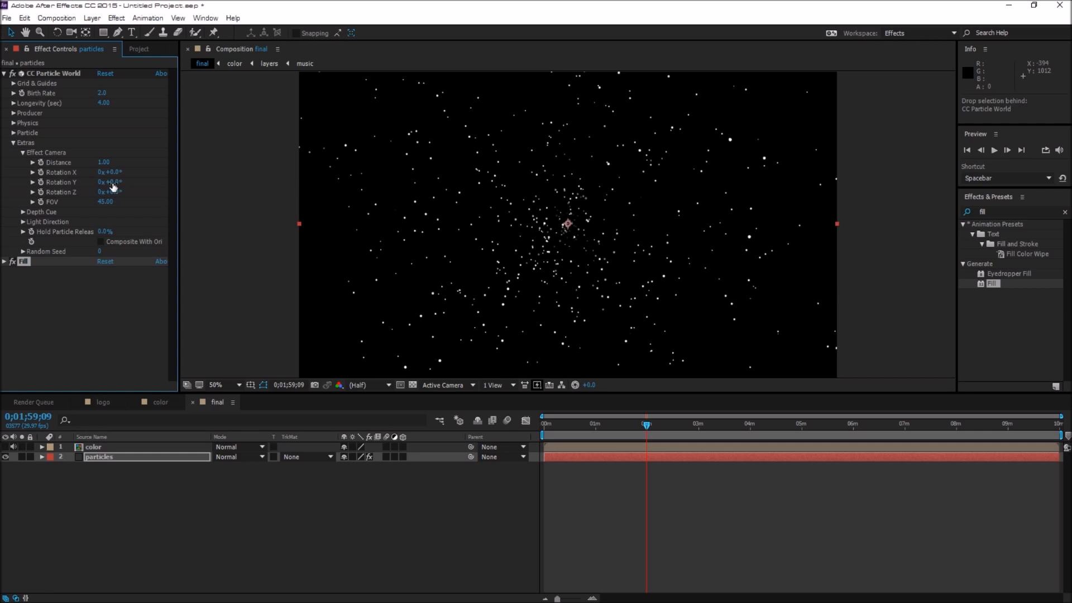
left_click_drag(113, 185, 132, 201)
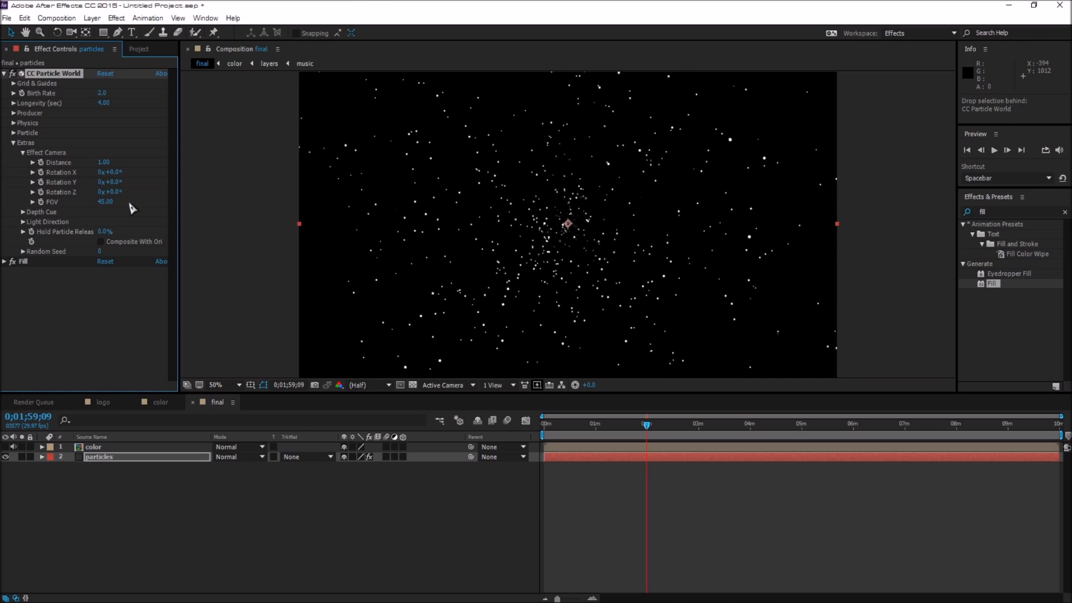
left_click(23, 153)
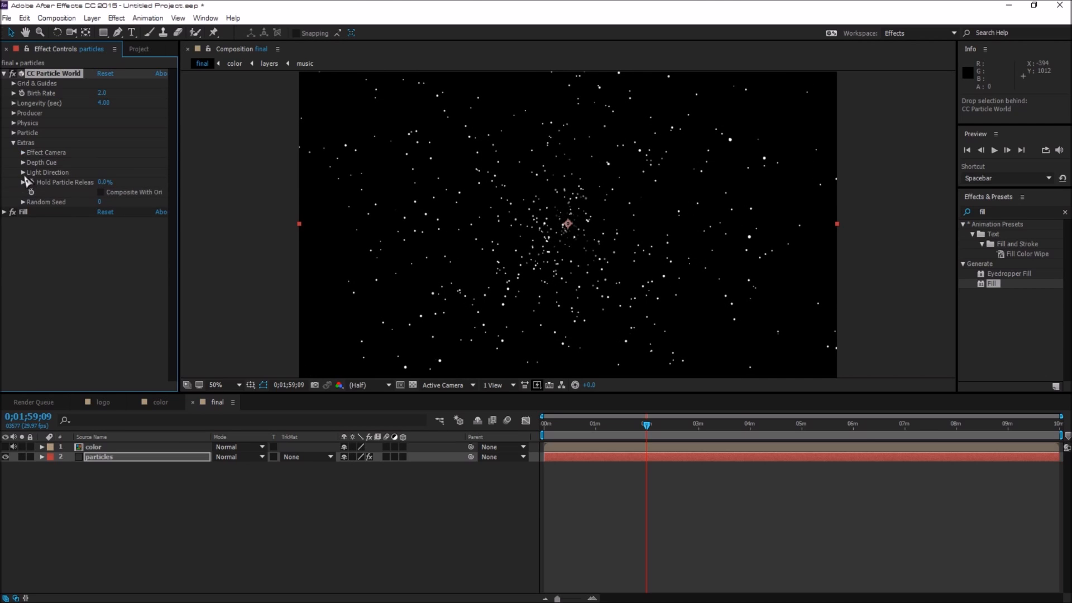
left_click(23, 173)
left_click(24, 173)
left_click(22, 153)
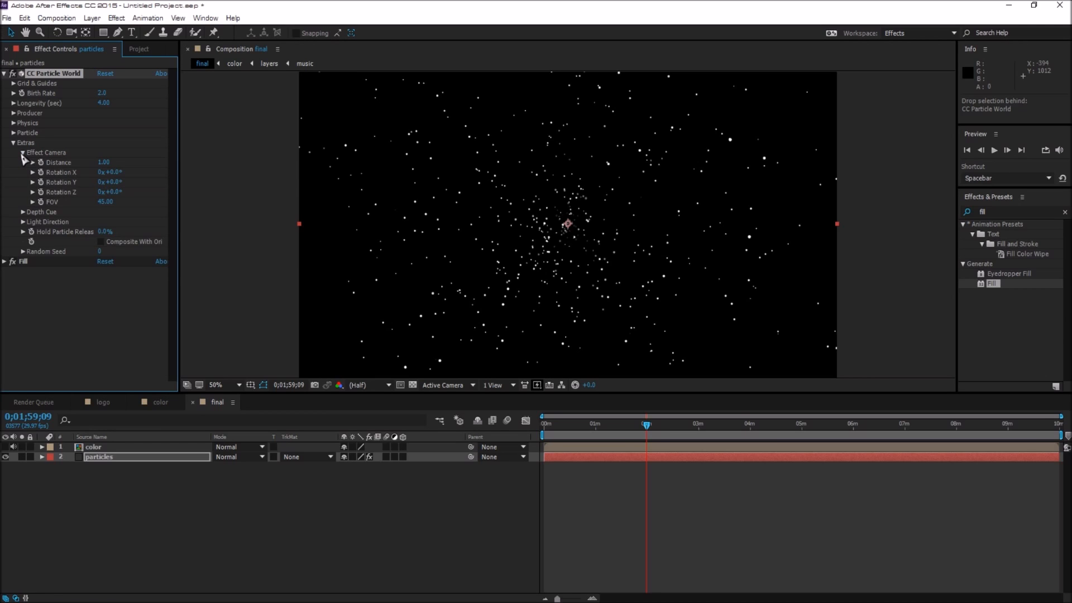
left_click(26, 152)
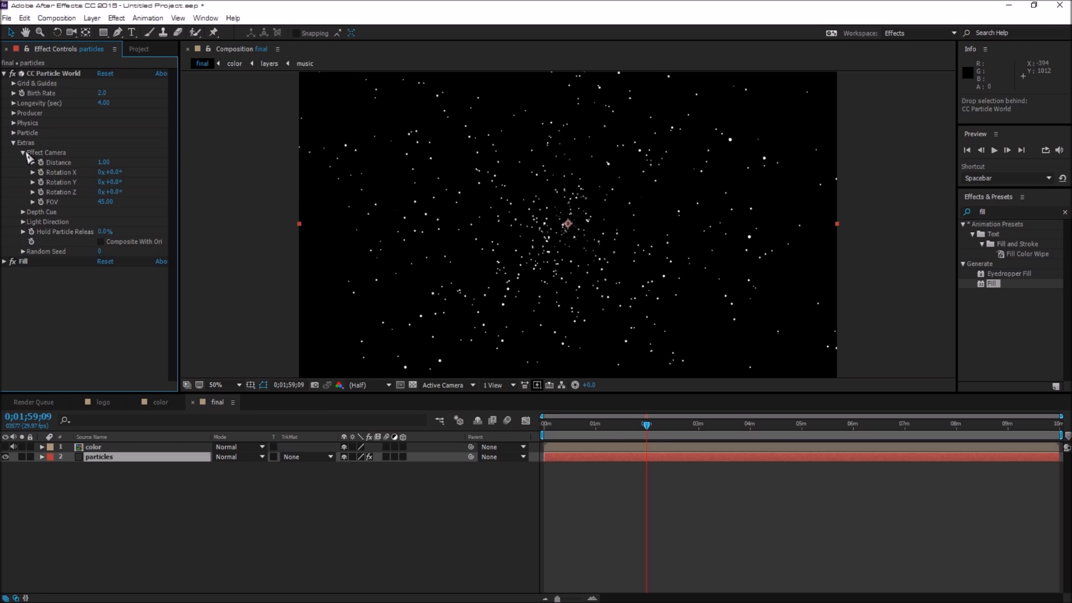
Step: Open the music composition and convert the audio of Trias - Step Back.mp3 to keyframes
left_click(142, 50)
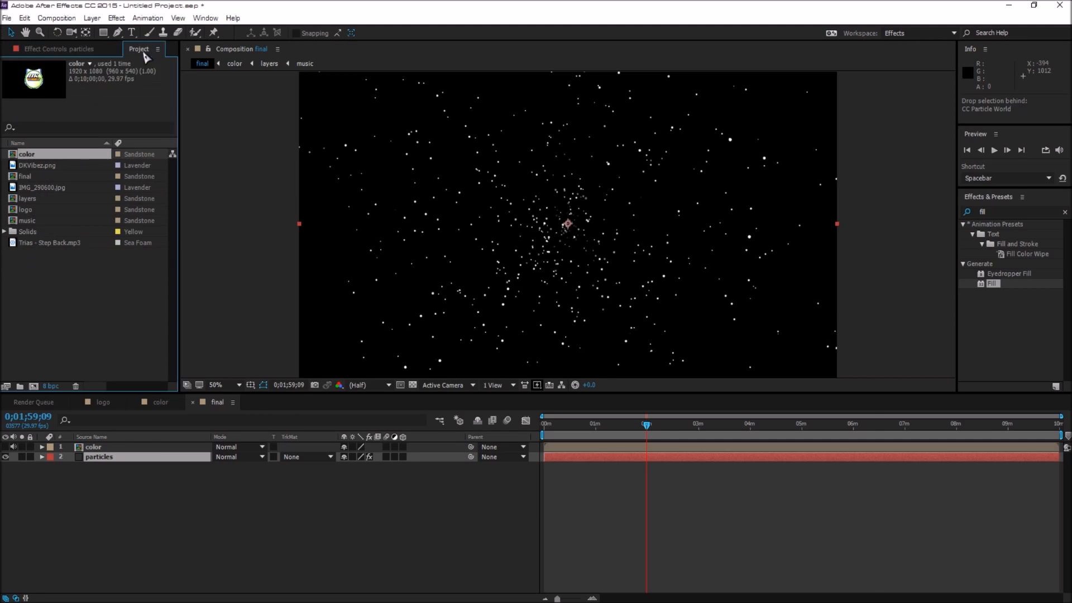
double_click(28, 221)
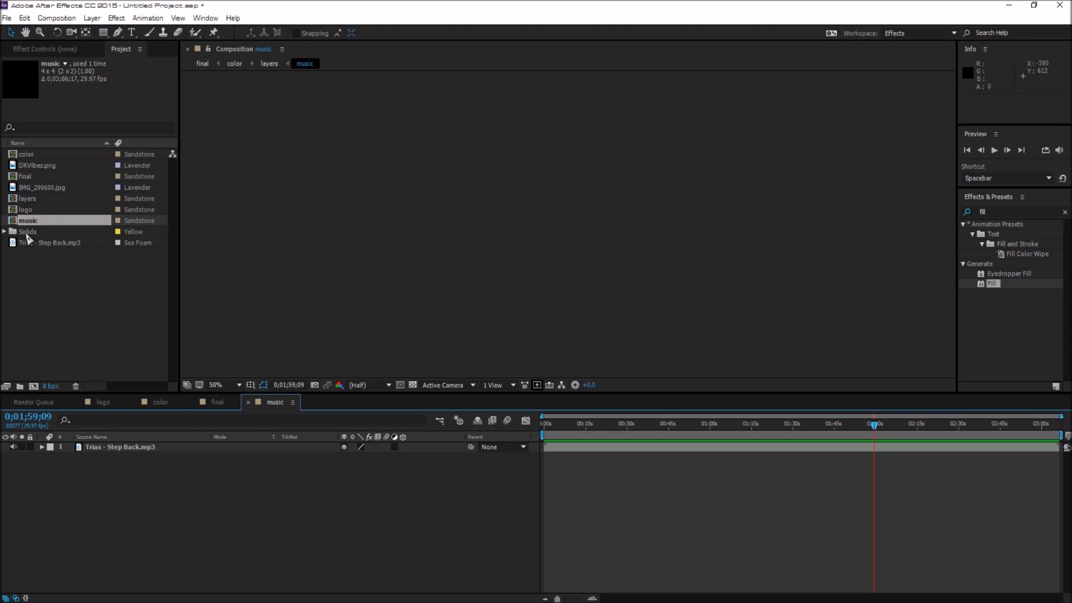
left_click(108, 450)
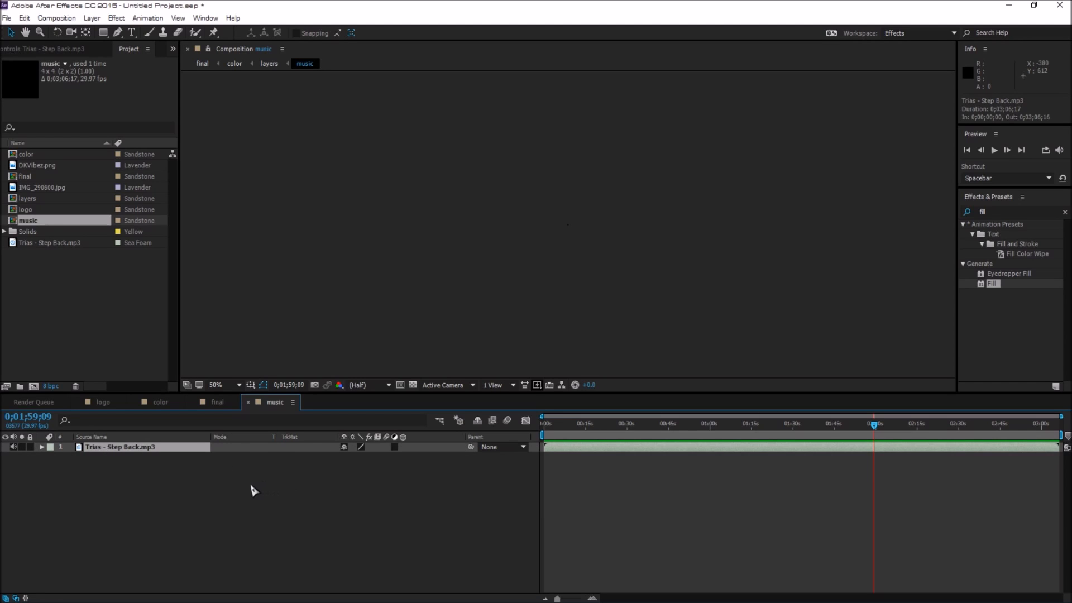
right_click(119, 450)
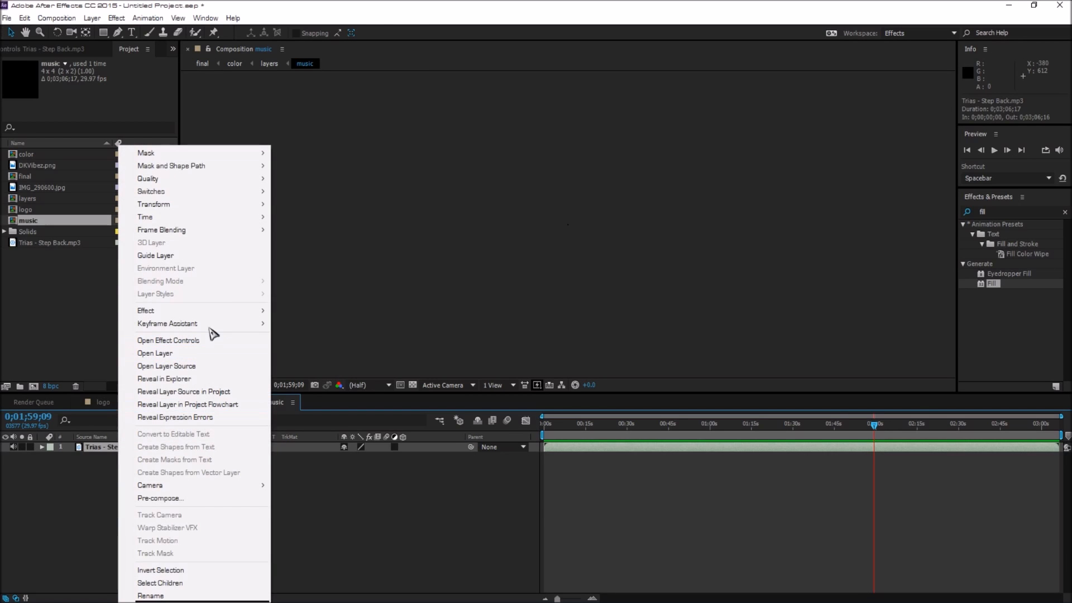
mouse_move(210, 330)
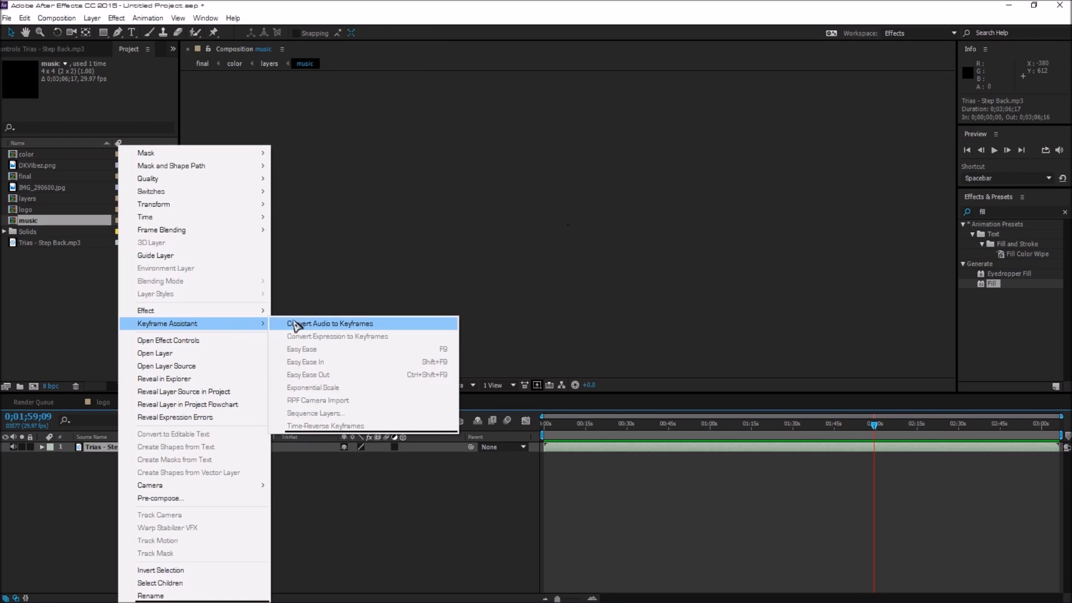
left_click(380, 326)
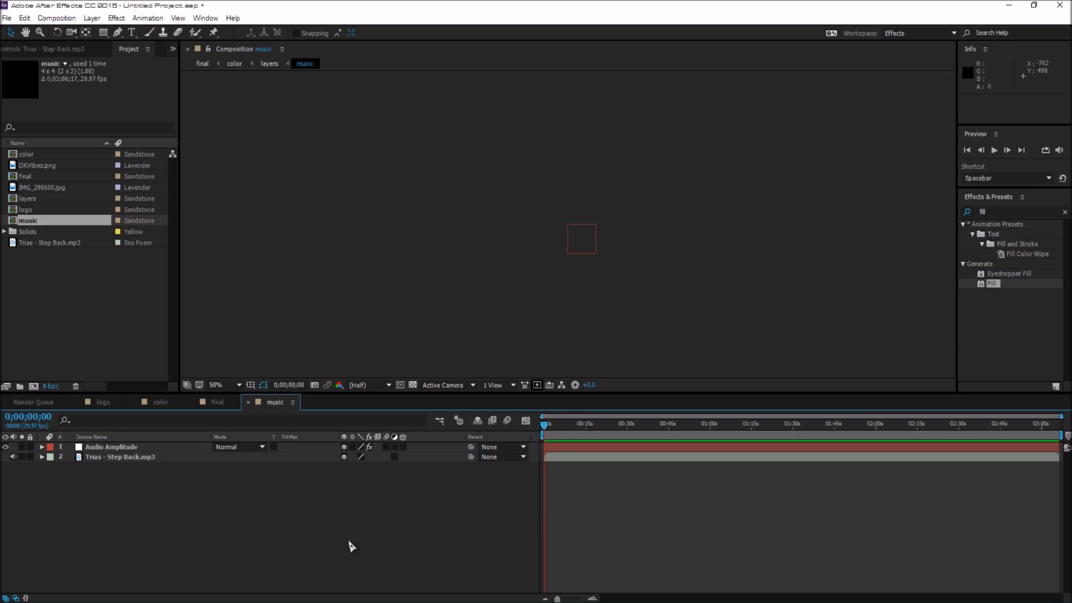
Step: Delete the Left Channel and Right Channel effects from the Audio Amplitude layer
left_click(43, 447)
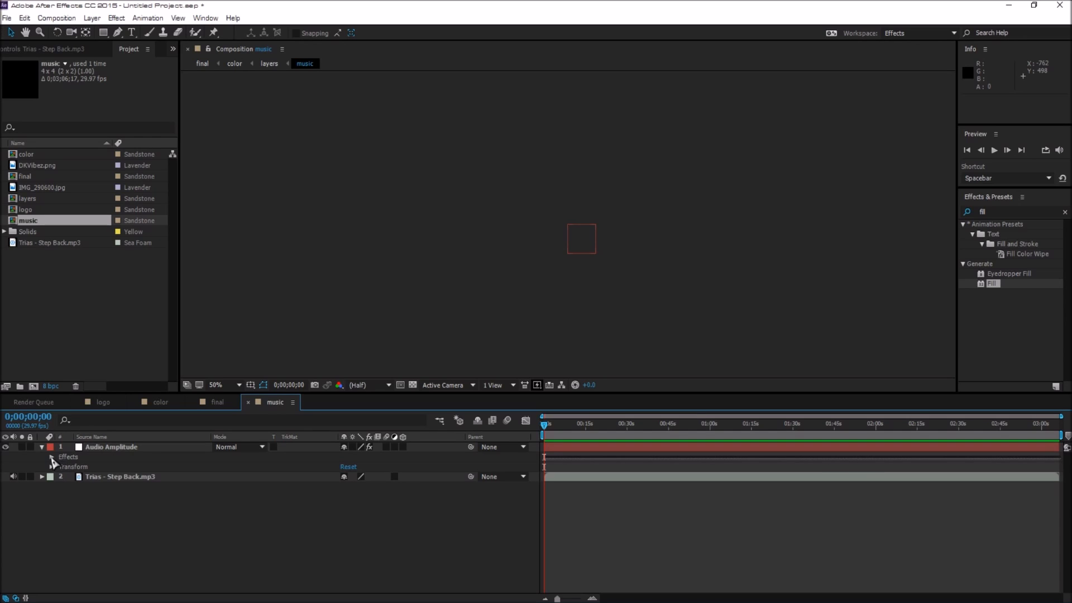
left_click(52, 457)
left_click(89, 468)
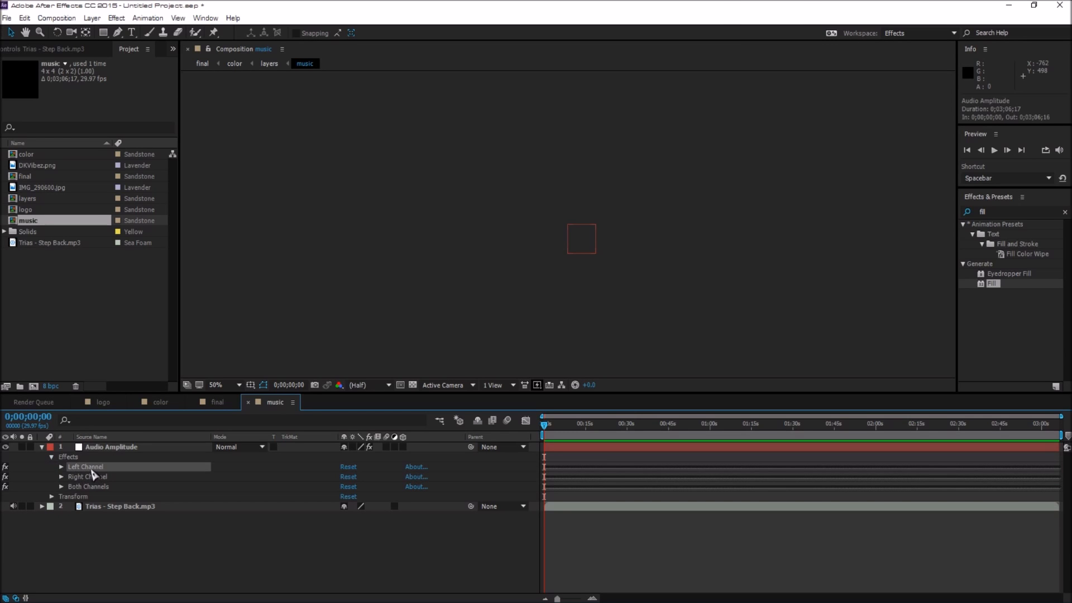
key("Delete")
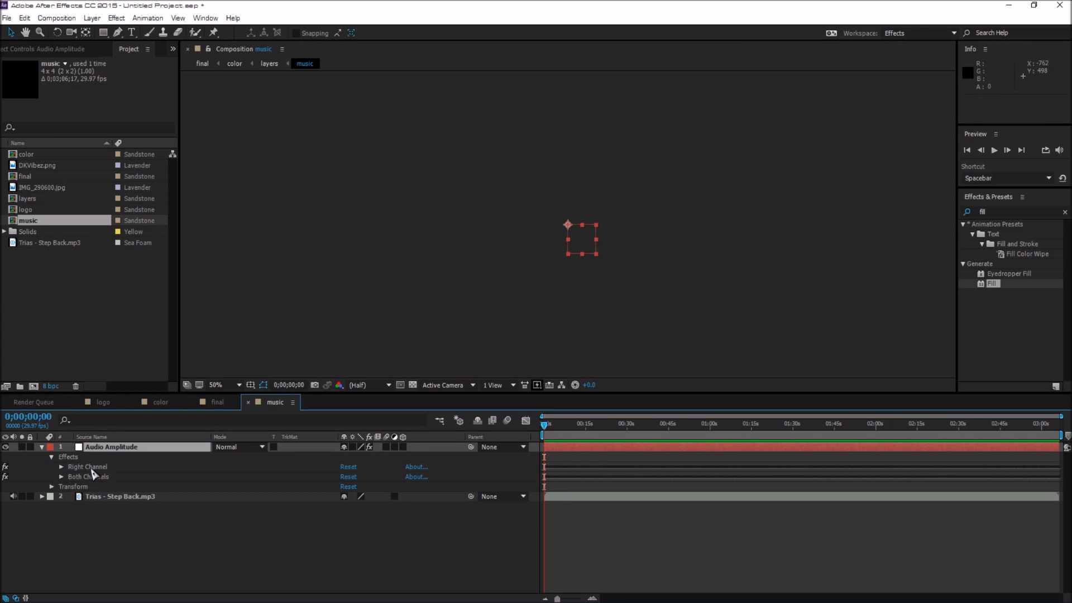
left_click(92, 470)
key("Delete")
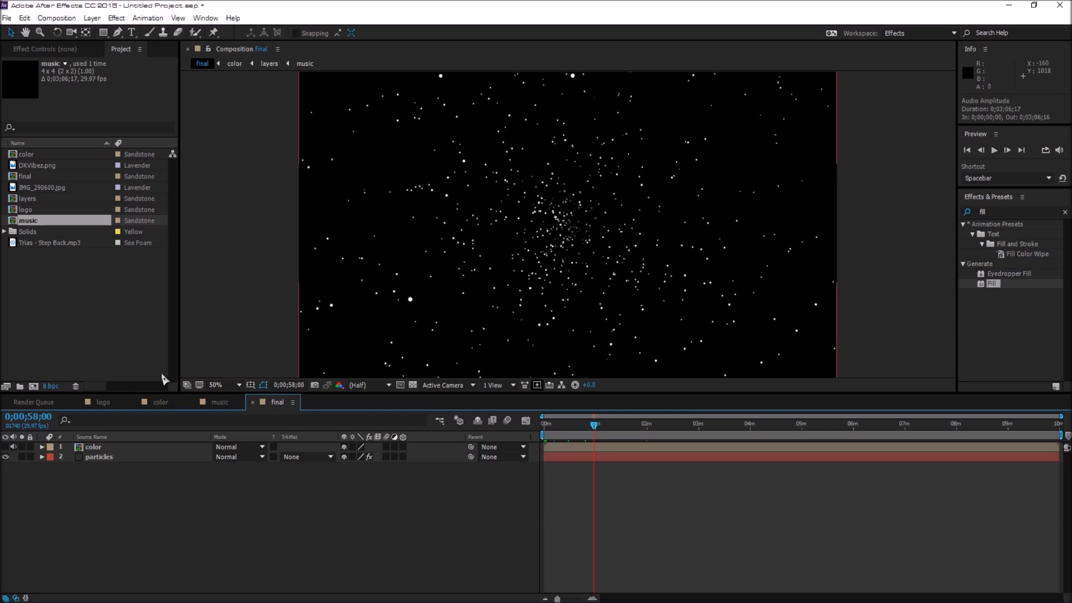
Step: Enable an expression on the Effect Camera's Rotation X in CC Particle World on the final composition's particles layer
left_click(90, 458)
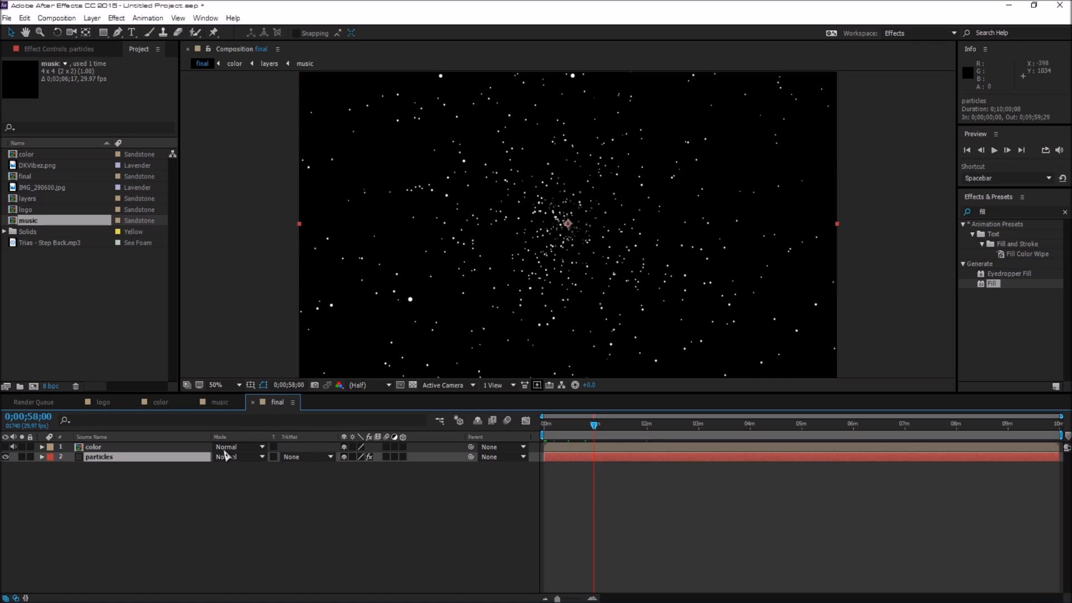
left_click(51, 50)
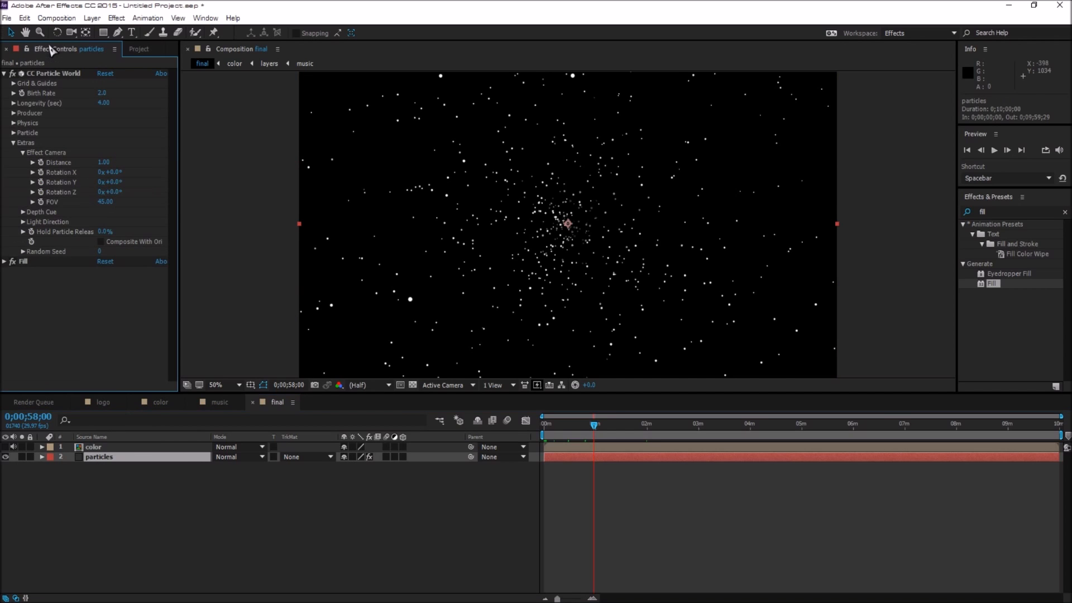
left_click(14, 143)
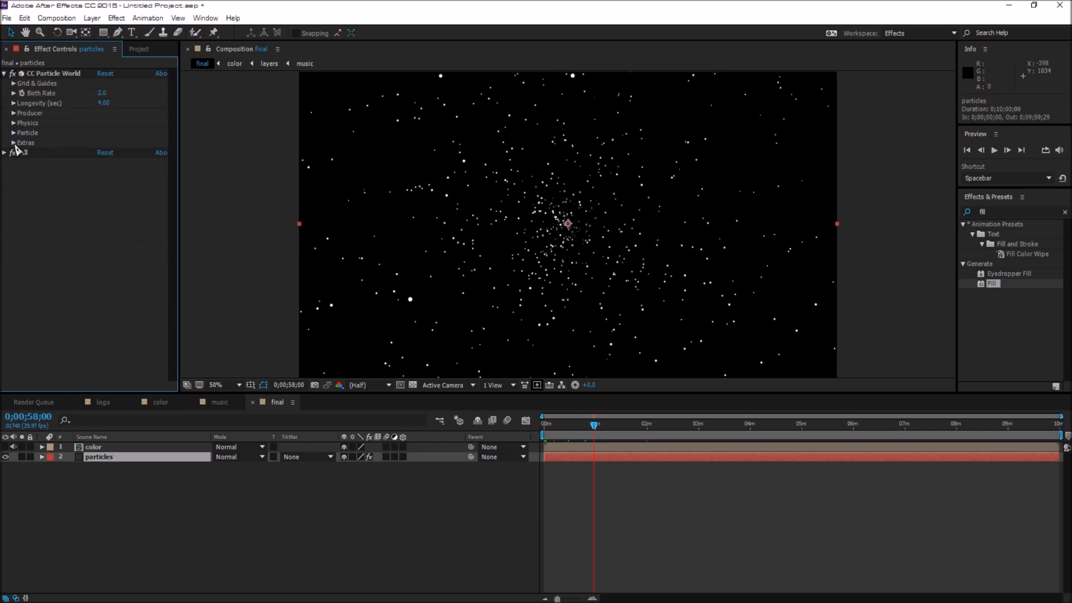
left_click(14, 144)
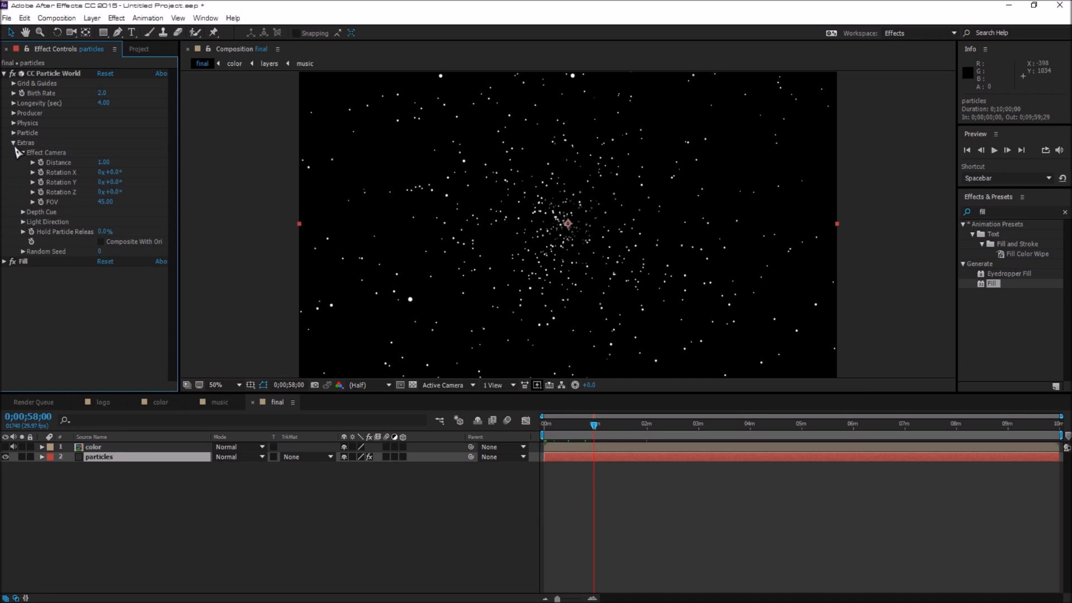
left_click(41, 172, "alt")
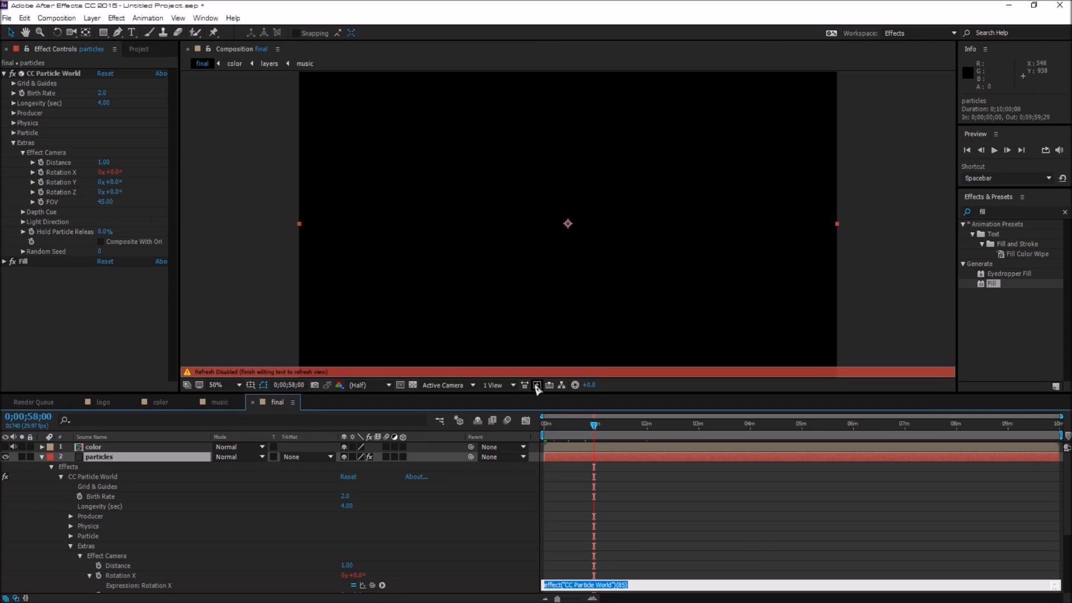
left_click(631, 539)
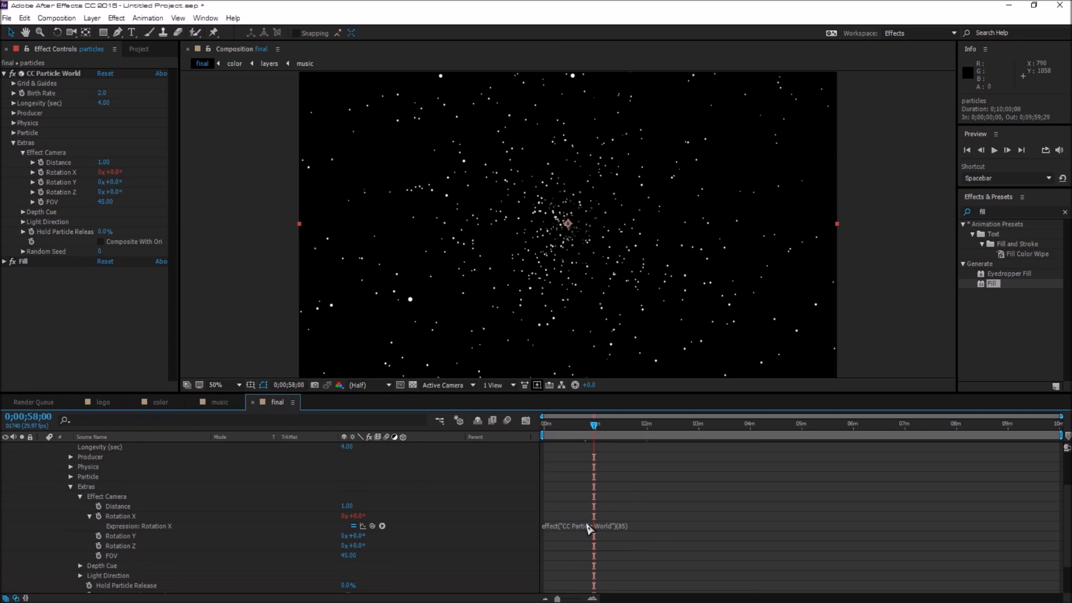
scroll(582, 525, "down", 2)
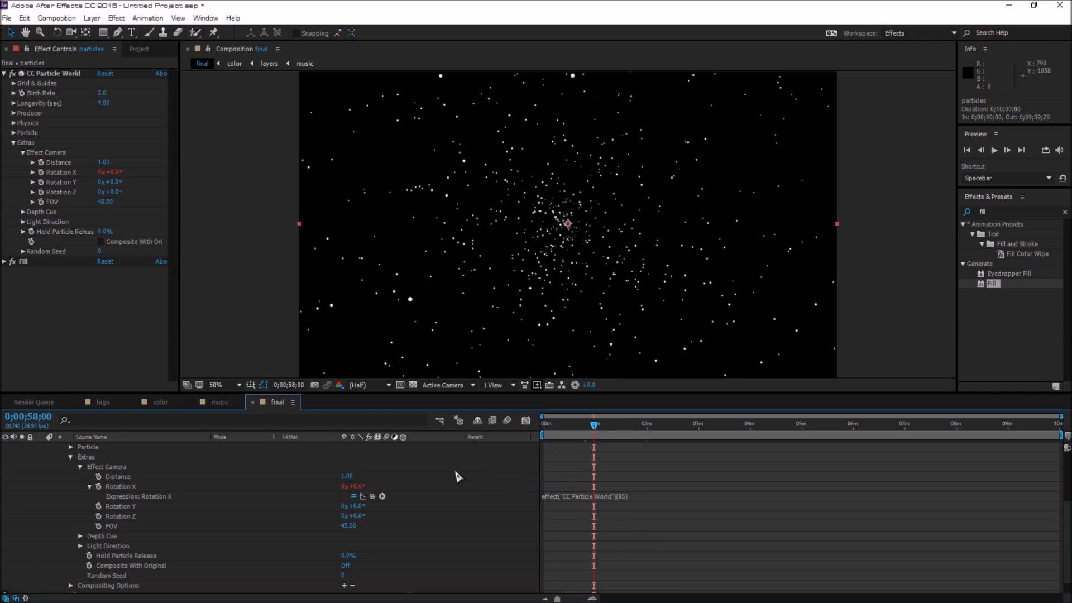
Step: Set the Rotation X expression to value + (comp("music").layer("Ampiezza audio").effect("Entrambi i canali")("Cursore"))/10?
left_click(573, 495)
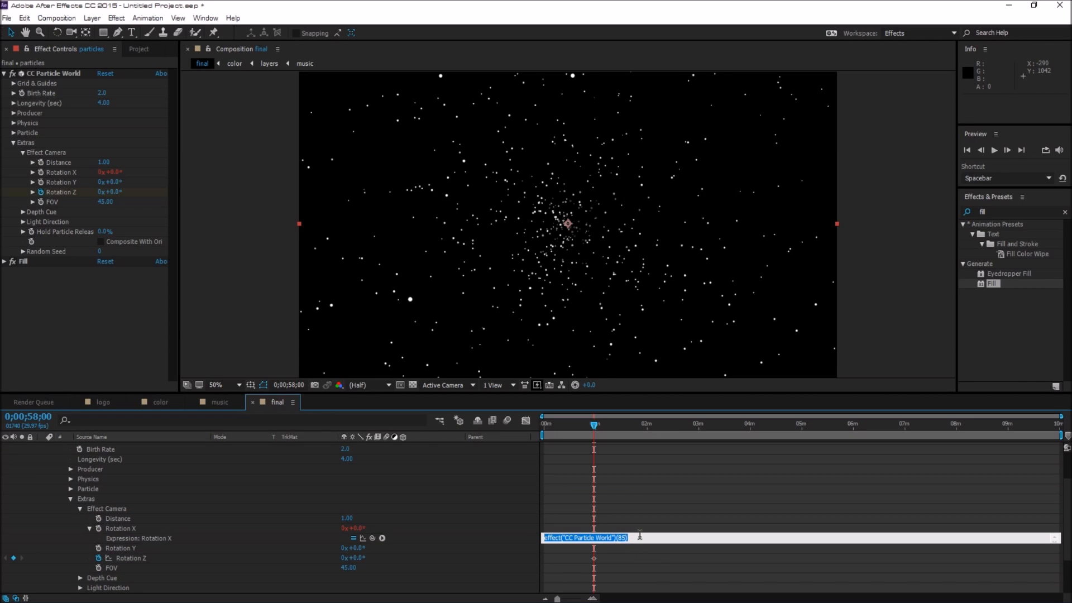
type("value + (comp(\"Music\").layer(\"Ampiezza audio\").effect(\"Entrambi i canali\")(\"Cursore\"))/10;")
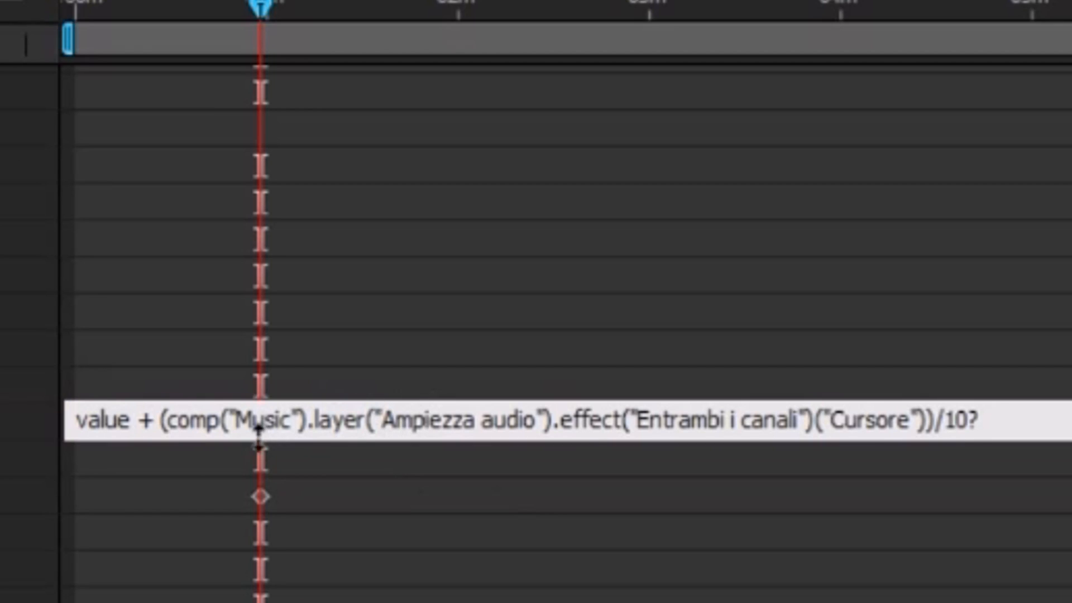
left_click_drag(244, 425, 273, 426)
type("m")
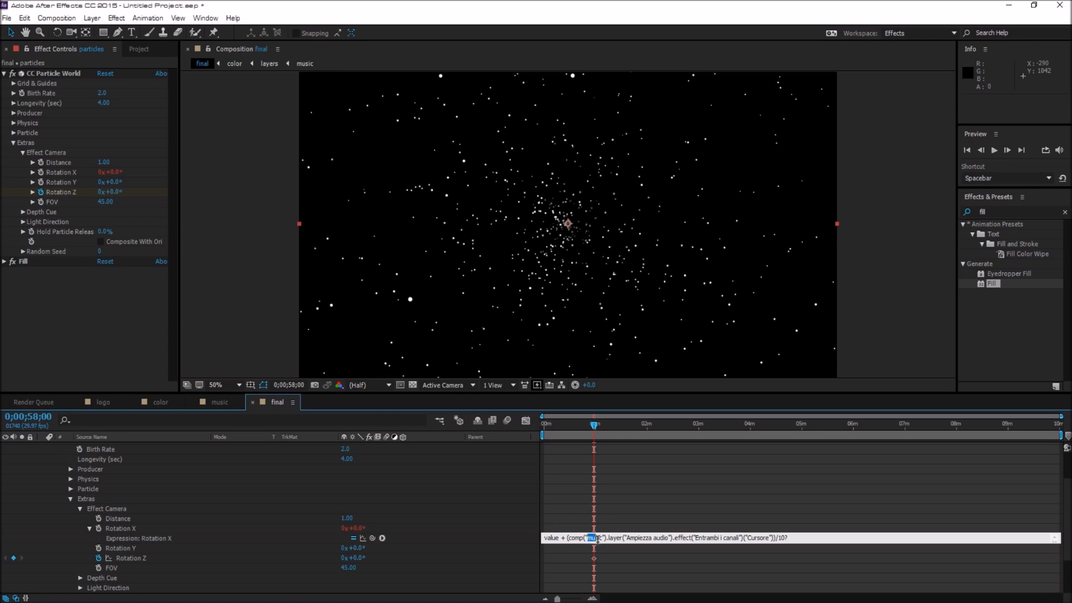
mouse_move(598, 540)
left_mouse_down()
mouse_move(614, 543)
mouse_move(593, 539)
mouse_move(606, 539)
left_mouse_up()
left_click_drag(605, 541, 667, 540)
left_click(626, 539)
left_click(660, 537)
left_click_drag(588, 539, 604, 539)
left_click_drag(639, 538, 783, 539)
left_click(724, 521)
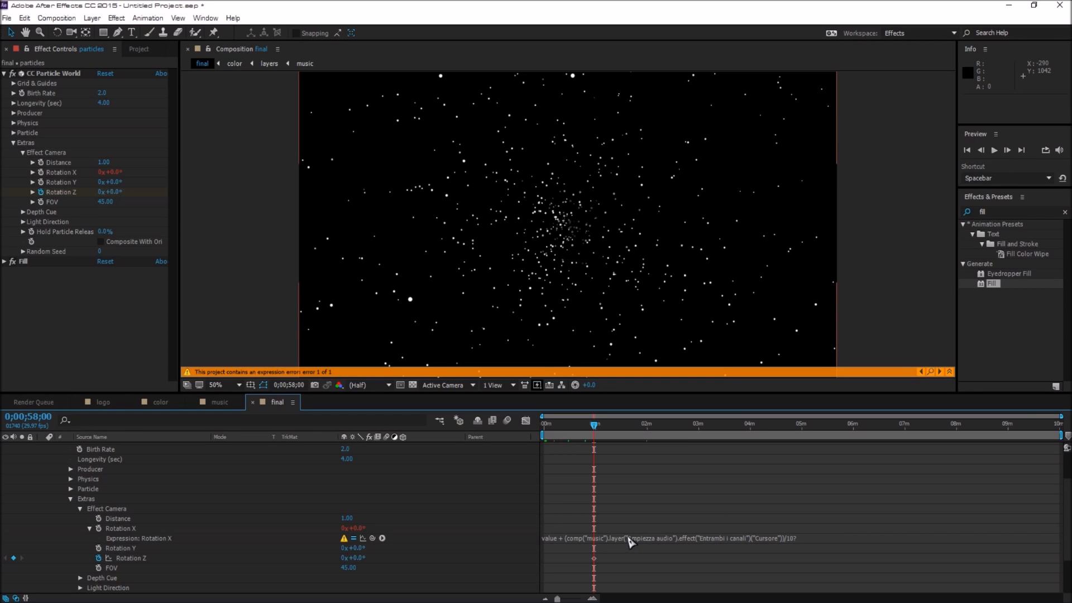
Step: Add the expression value + (comp("music").layer("Ampiezza audio").effect("Entrambi i canali")("Cursore"))/30 to the Effect Camera's Rotation Z and collapse the layer's properties
scroll(630, 541, "down", 3)
scroll(630, 542, "down", 3)
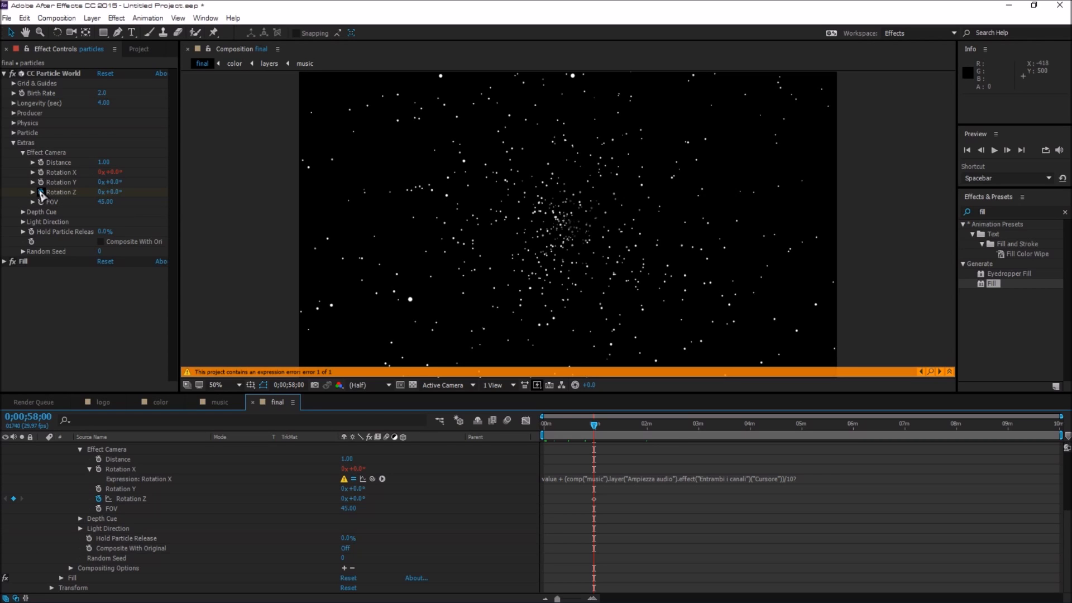
left_click(40, 191, "alt")
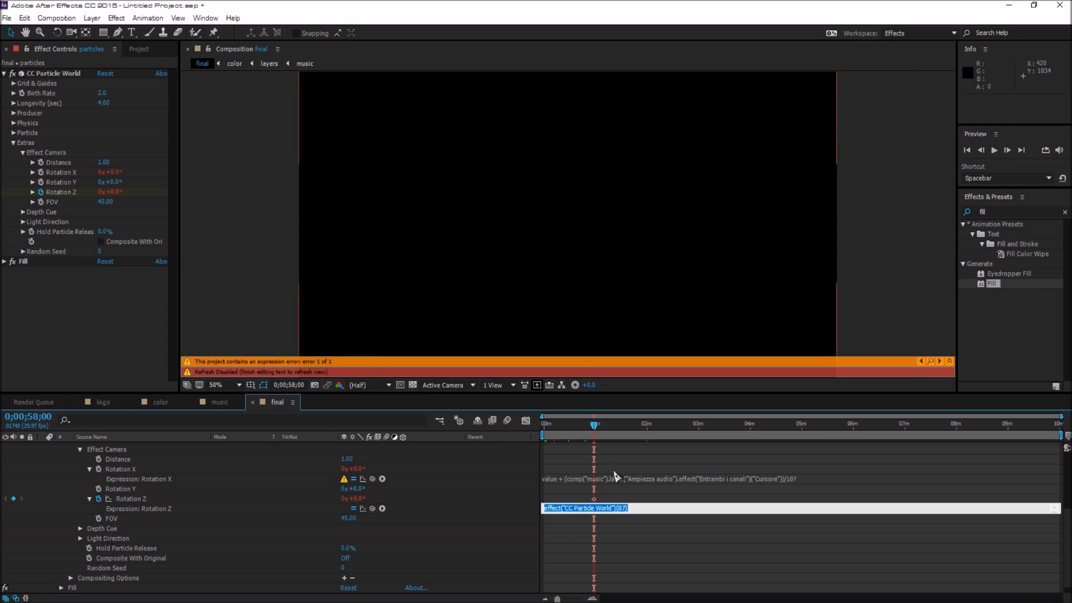
type("value + (comp(\"music\").layer(\"Ampiezza audio\").effect(\"Entrambi i canali\")(\"Cursore\"))/10?")
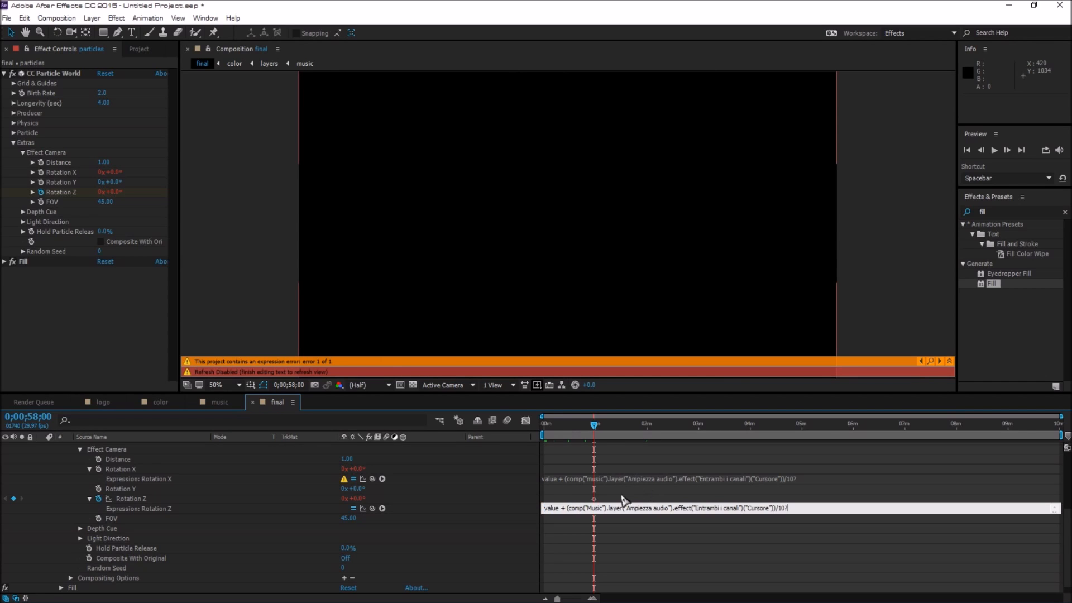
left_click_drag(588, 509, 593, 508)
type("m")
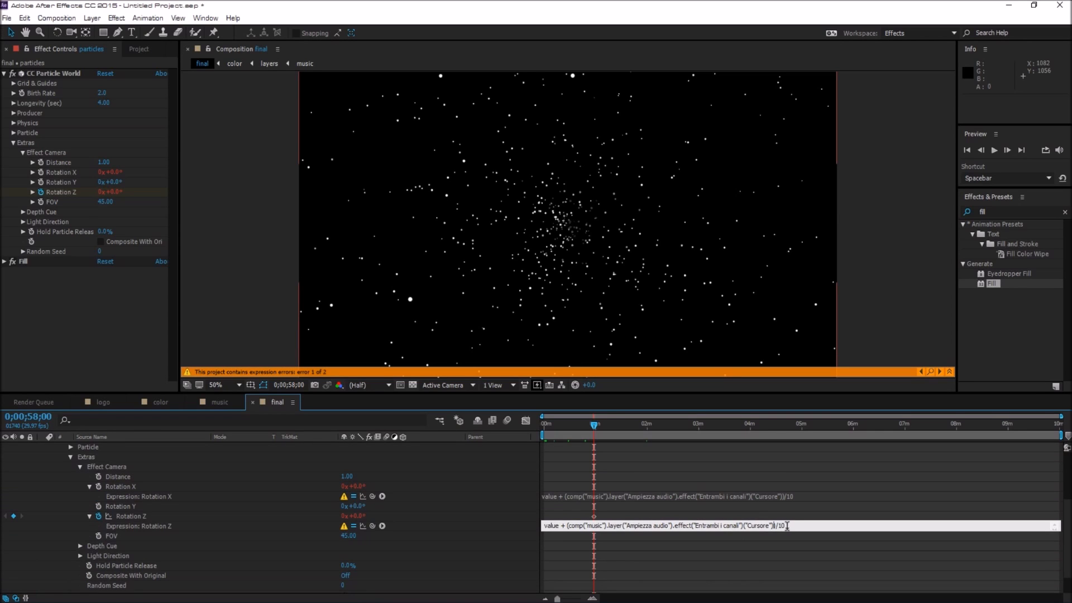
left_click_drag(786, 526, 781, 527)
type("30")
left_click(810, 515)
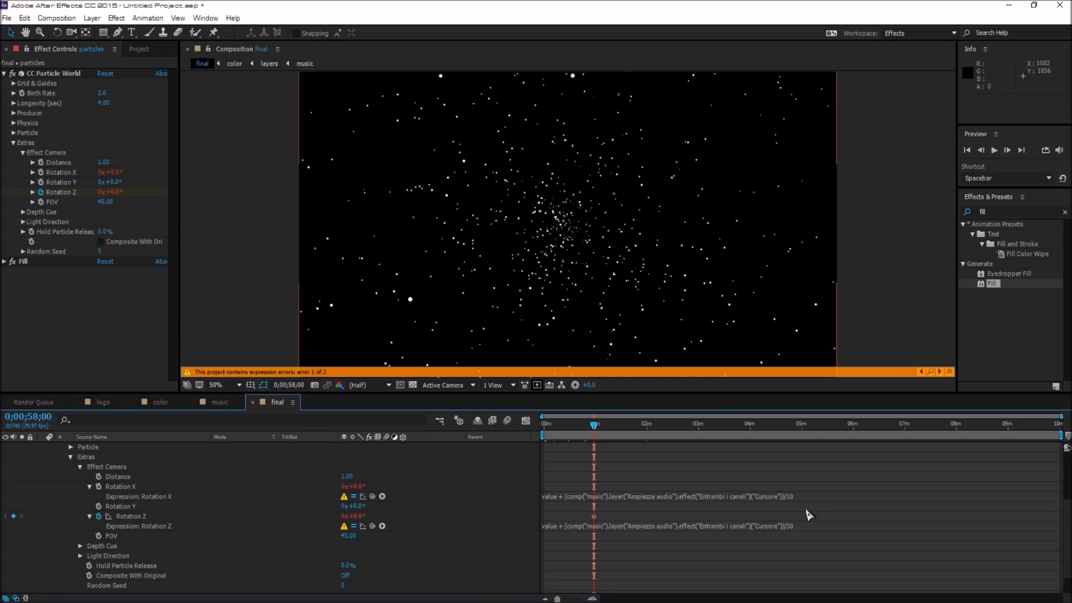
key("u")
Step: Find the Mirror effect and apply it to the particles layer
left_click(995, 177)
left_click(995, 177)
left_click(999, 212)
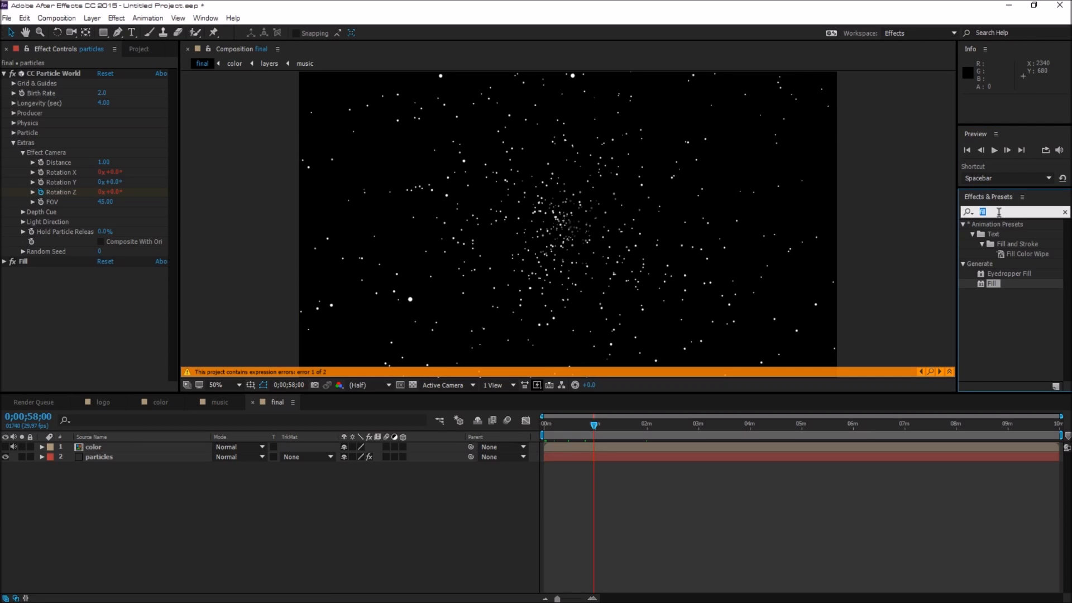
type("mirr")
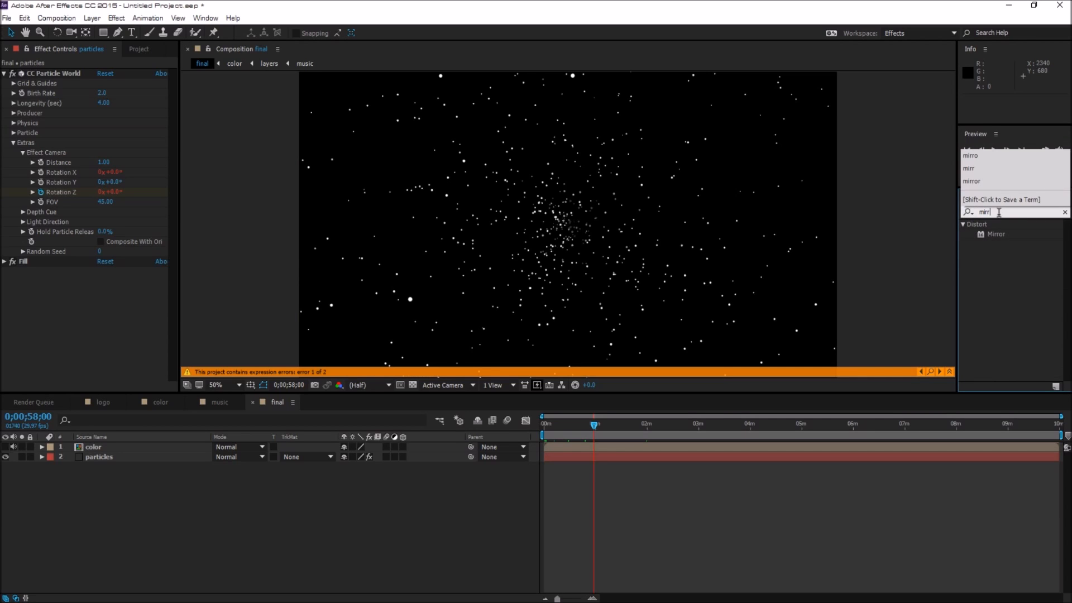
left_click_drag(996, 234, 109, 460)
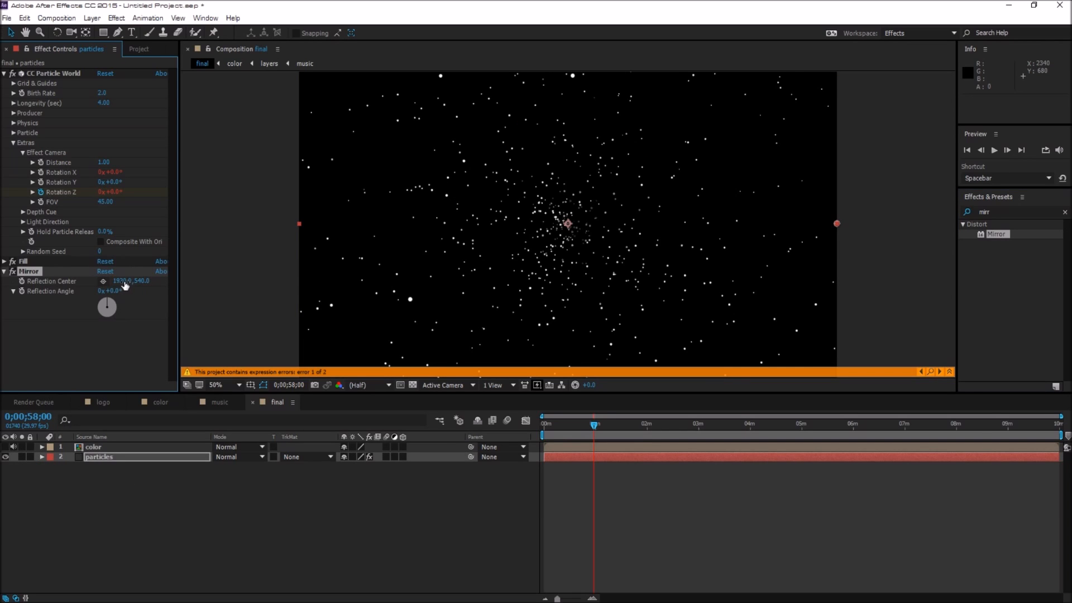
Step: Set the horizontal value of the Mirror effect's Reflection Center to 960
left_click_drag(125, 285, 81, 282)
left_click(119, 280)
type("960")
left_click(302, 589)
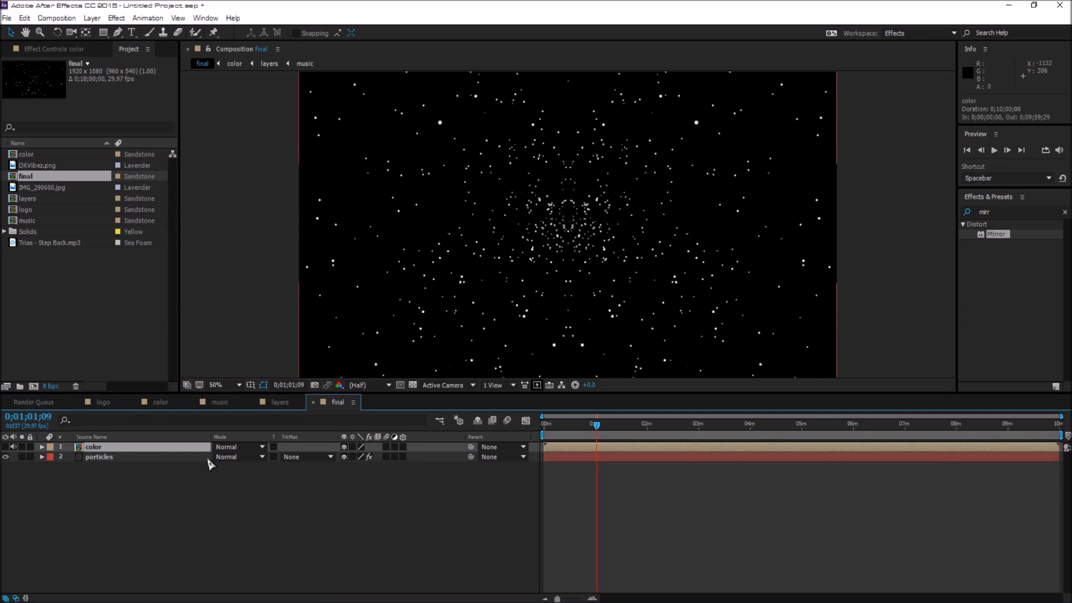
Step: Search the effects for Magnify and turn on the color layer's visibility in the final composition
left_click(998, 211)
double_click(983, 212)
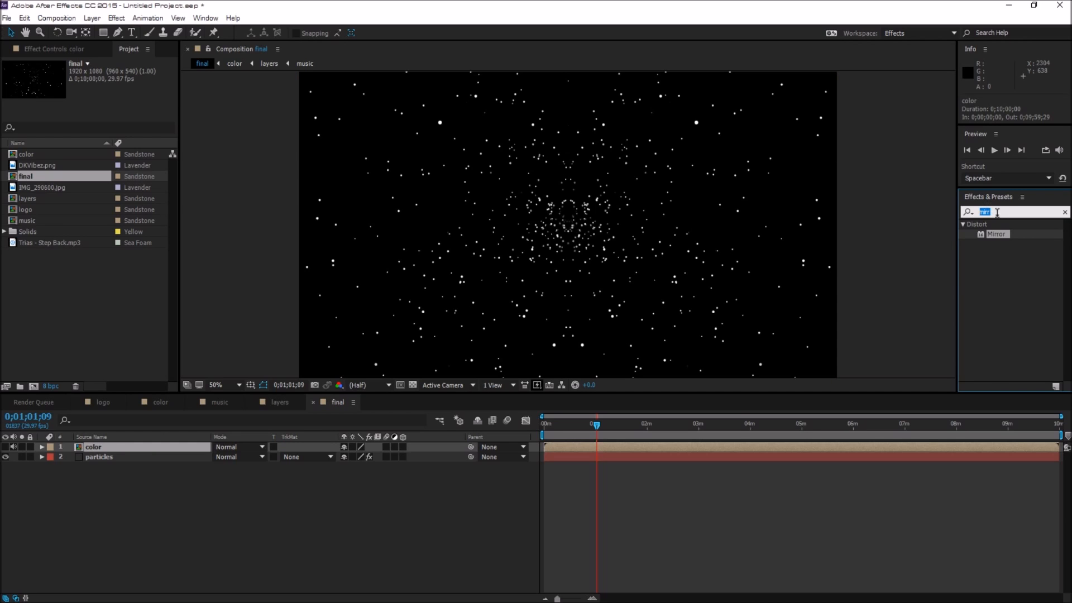
type("mag")
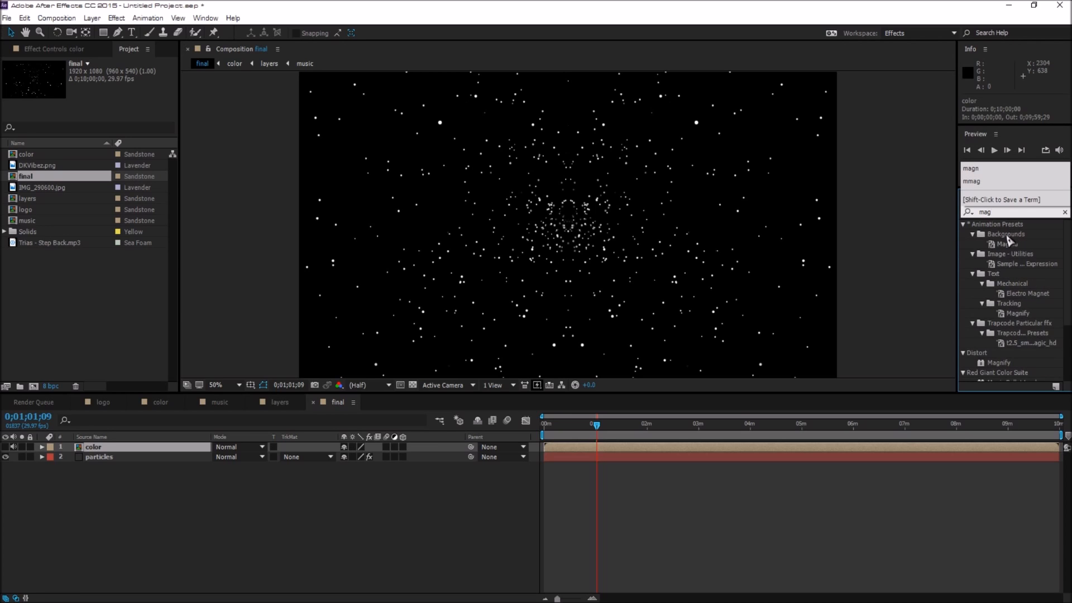
type("ni")
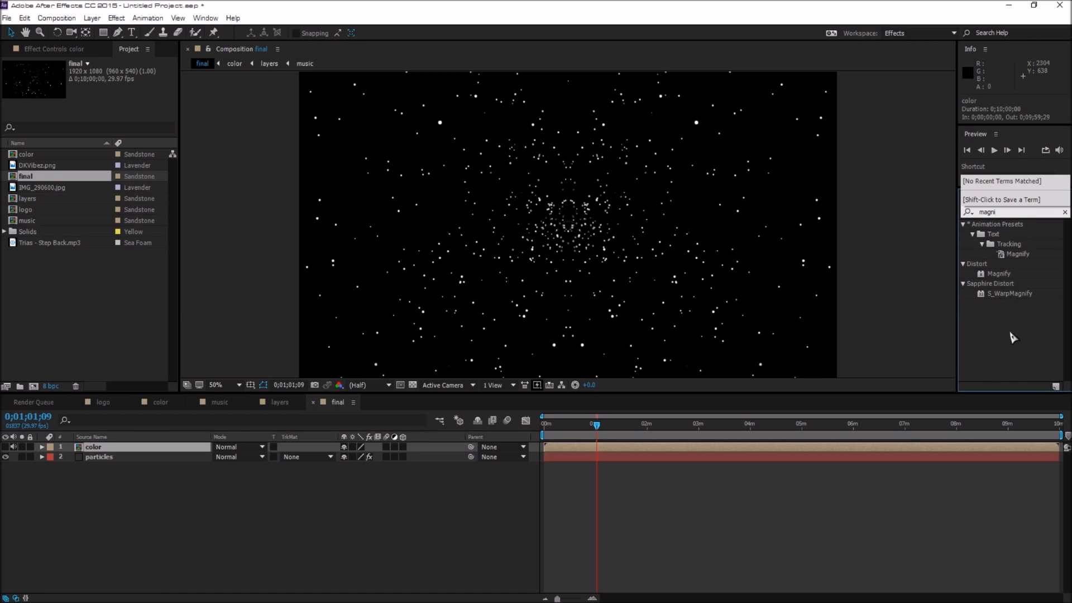
left_click_drag(1009, 274, 109, 463)
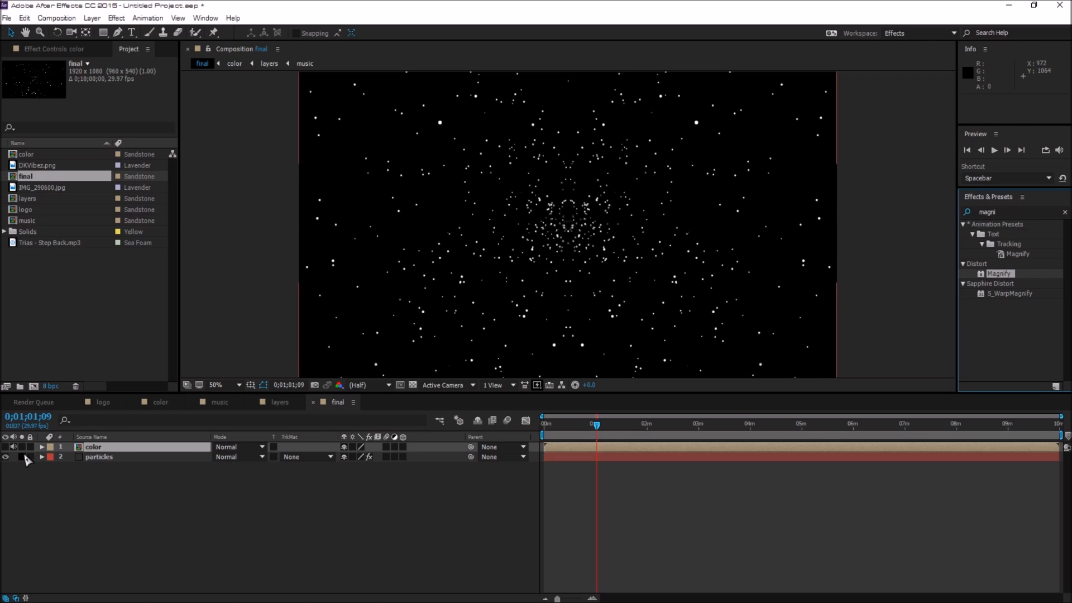
left_click(5, 446)
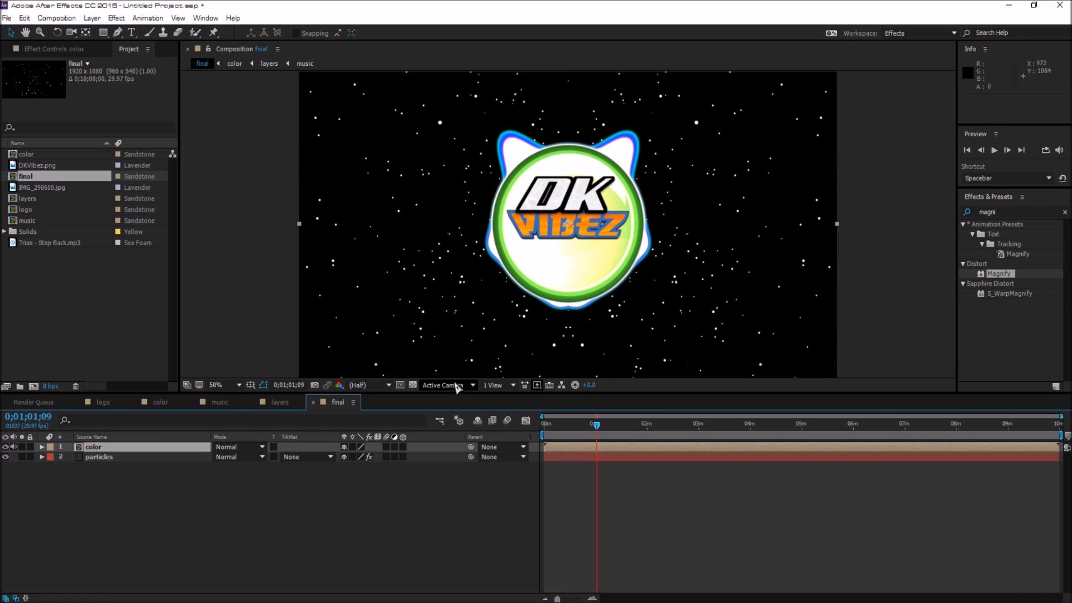
Step: Apply the Magnify effect to the color layer with a Size of 1100 and a Magnification of 100
left_click_drag(1002, 274, 97, 446)
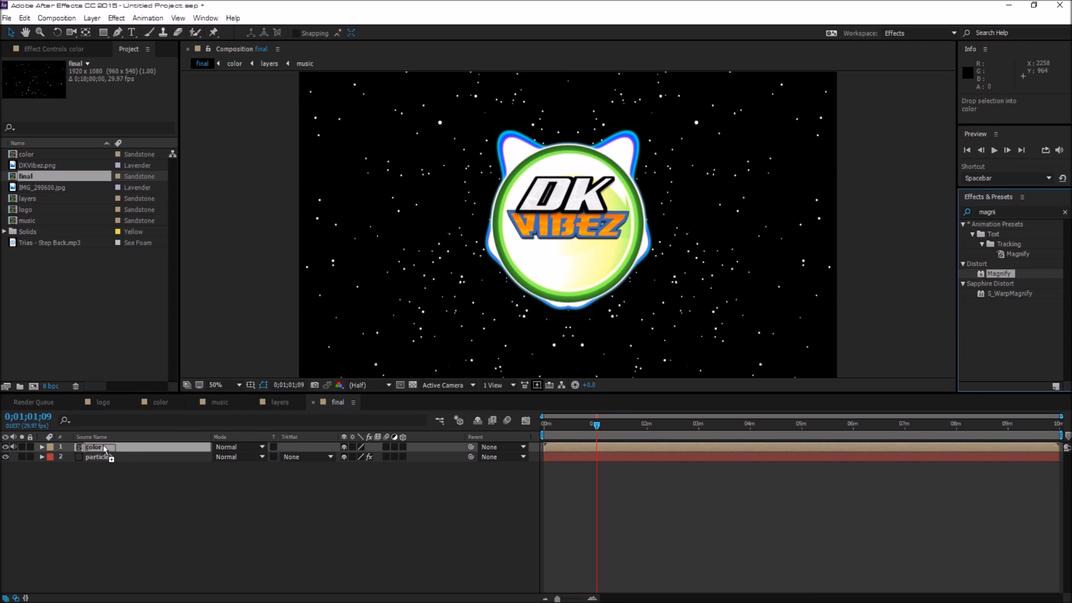
left_click_drag(101, 448, 100, 448)
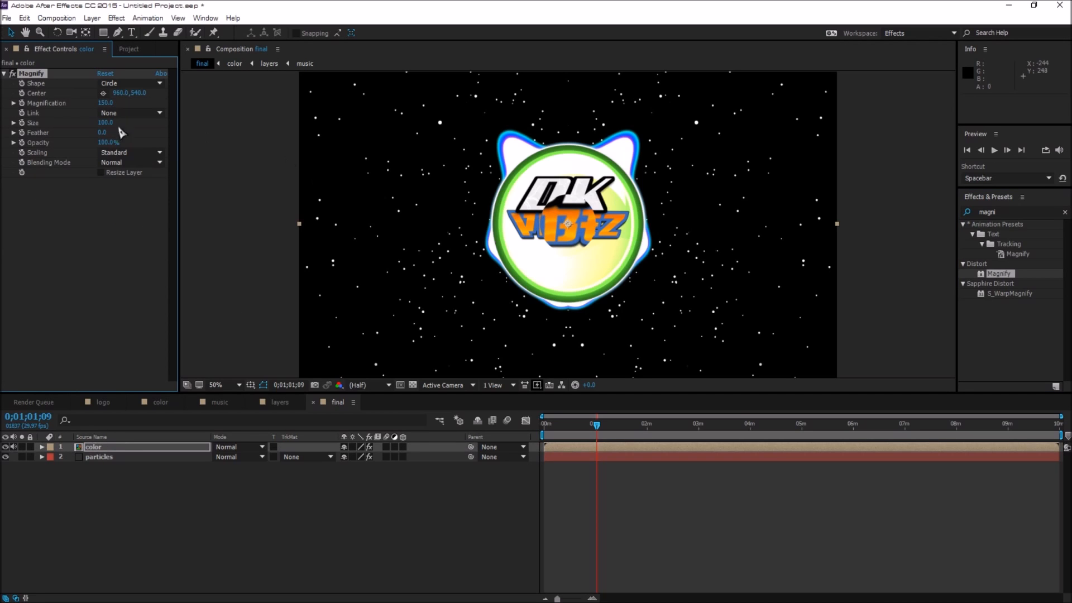
left_click_drag(104, 123, 652, 137)
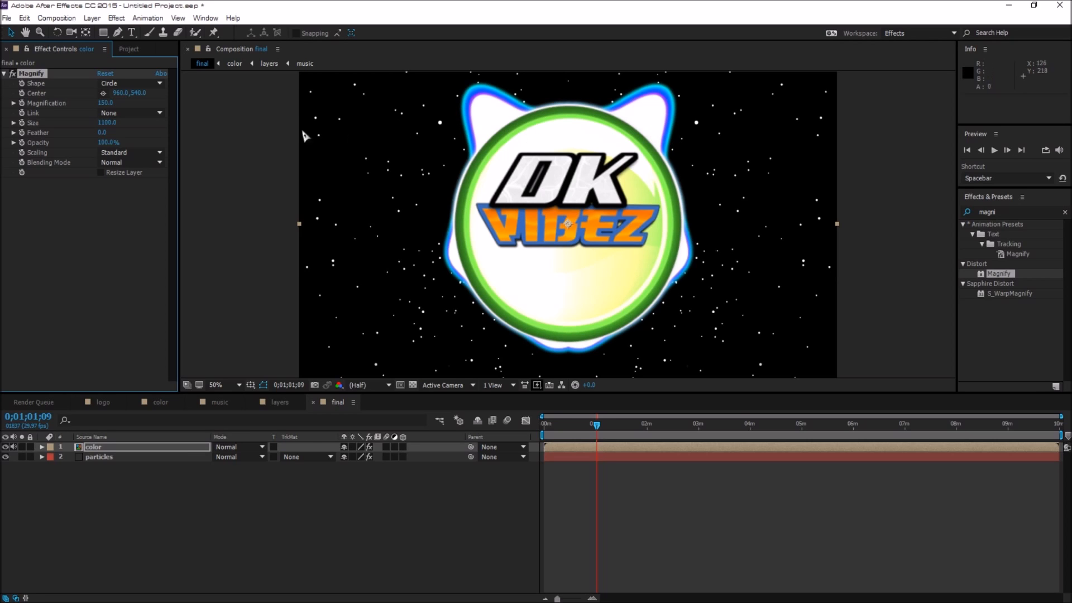
left_click_drag(106, 102, 81, 107)
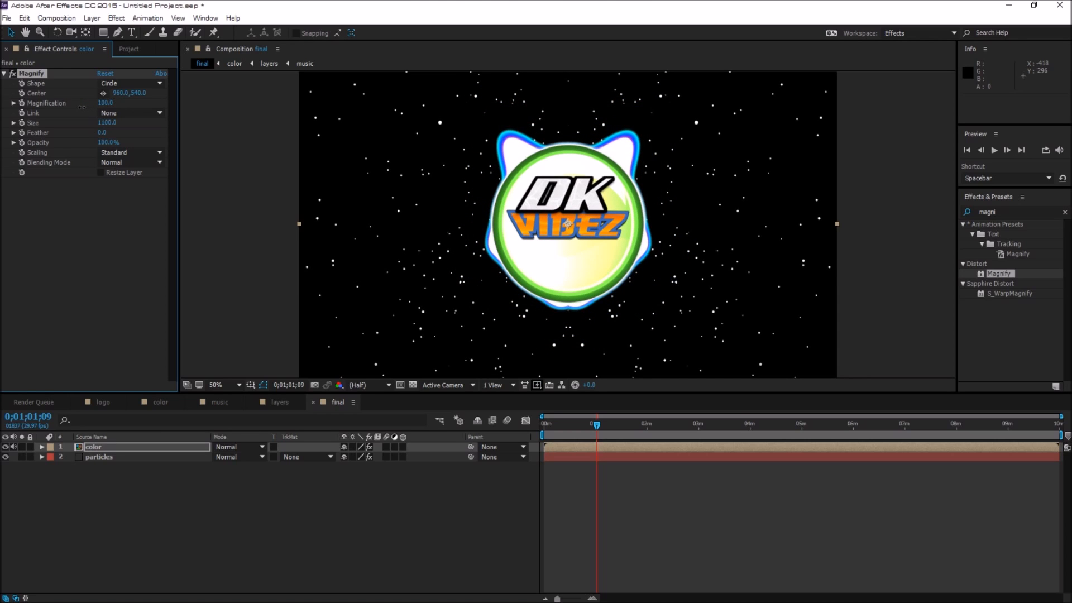
Step: Add the expression value + (comp("music").layer("Audio Amplitude").effect("Both Channels")("Slider")) / 10 to the color layer's Magnification
left_click(22, 106, "alt")
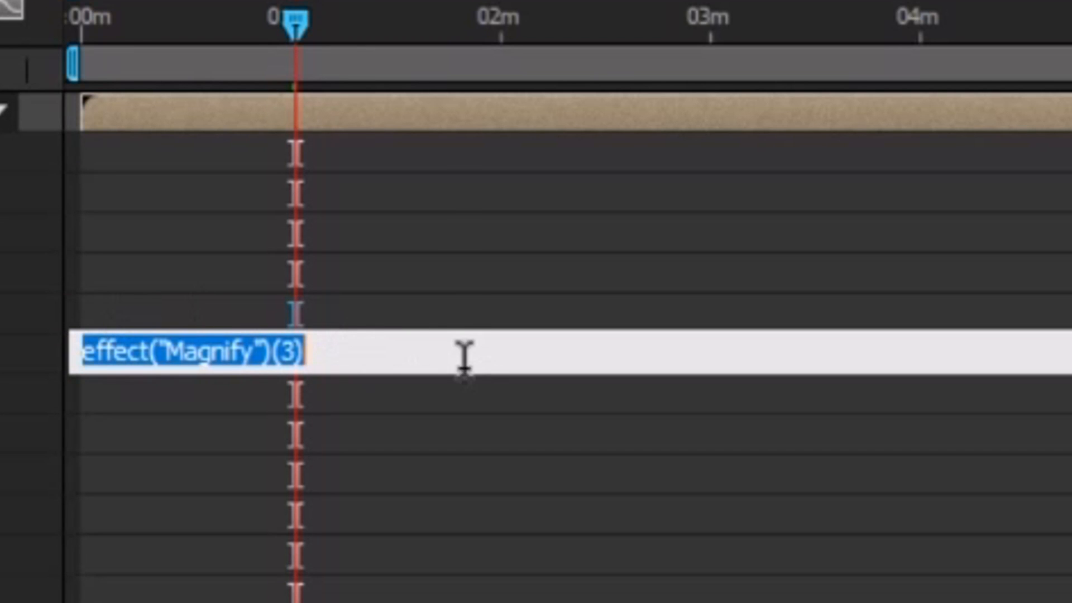
type("value + (comp(\"Music\").layer(\"Audio Amplitude\").effect(\"Both Channels\")(\"Slider\")) / 10")
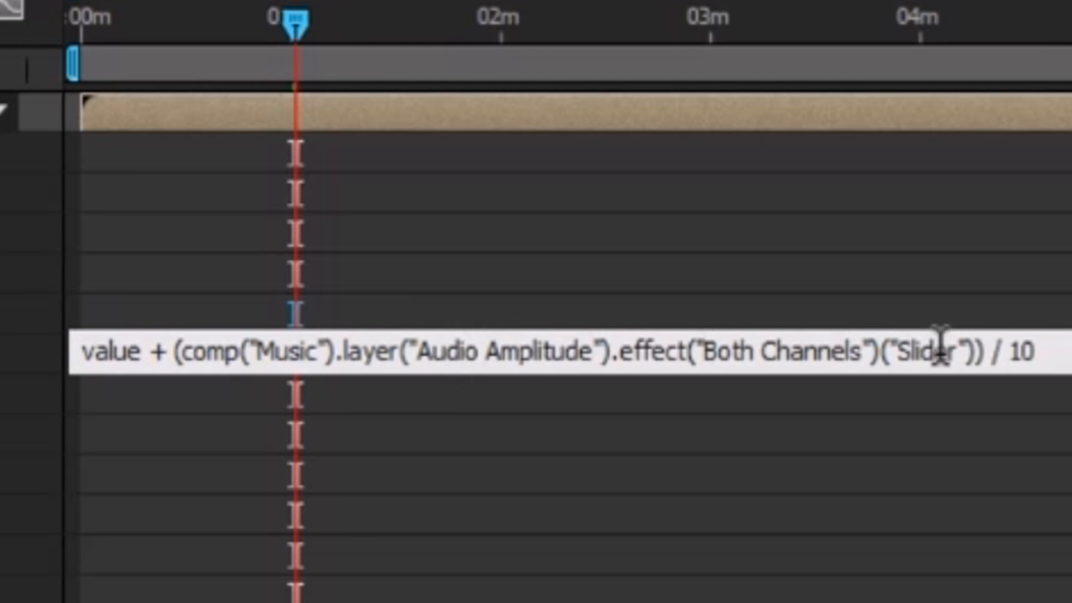
left_click_drag(259, 351, 278, 351)
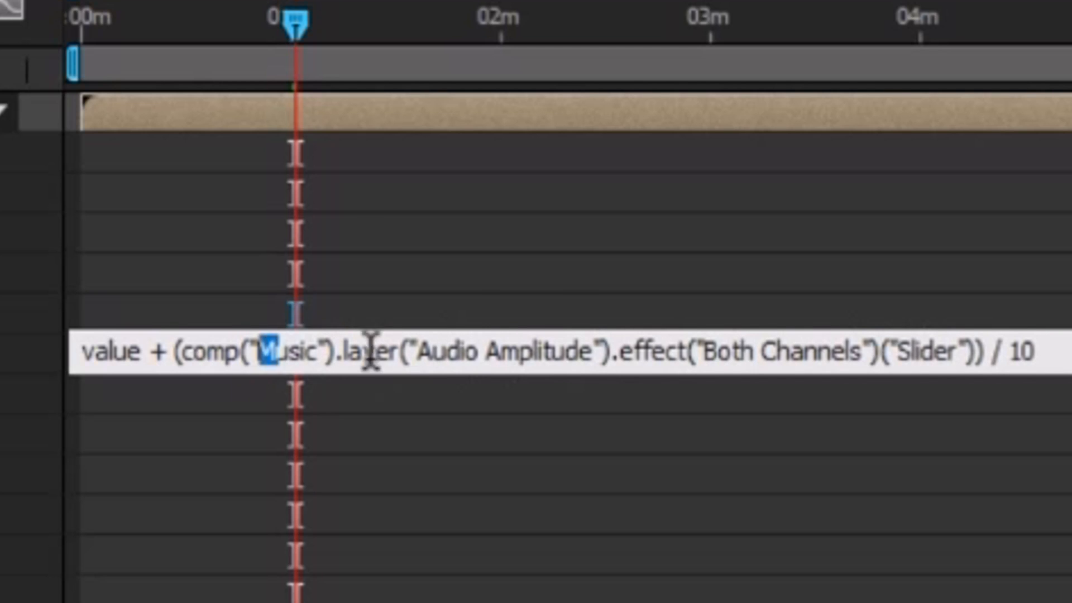
type("m")
left_click_drag(1037, 351, 1008, 358)
left_click(1041, 354)
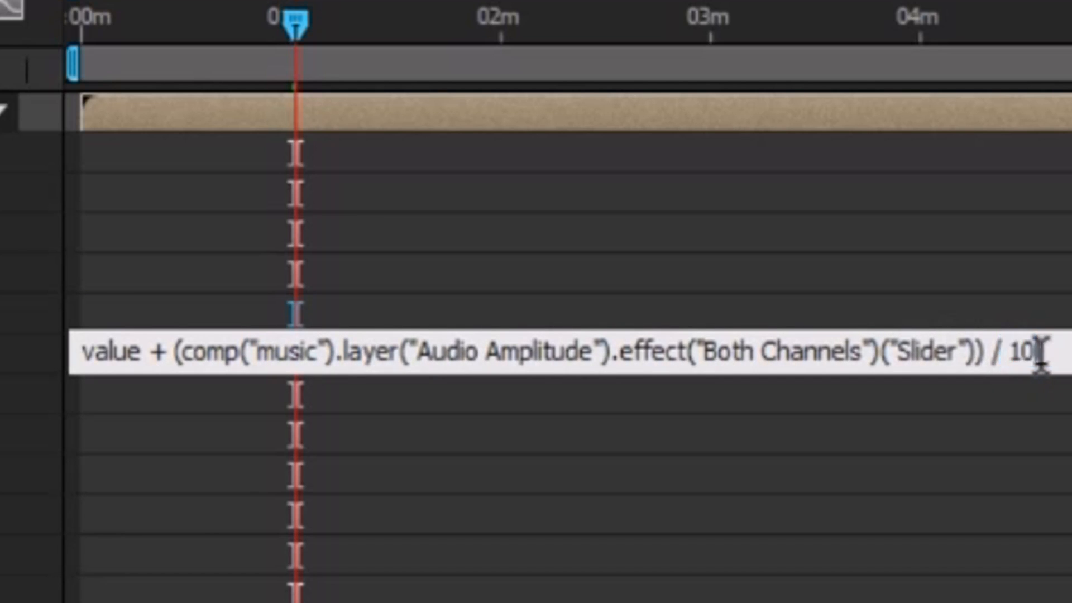
Step: Change the divisor at the end of the Magnification expression to 5 and commit the expression
double_click(1025, 352)
left_click_drag(952, 352, 692, 354)
left_click(758, 351)
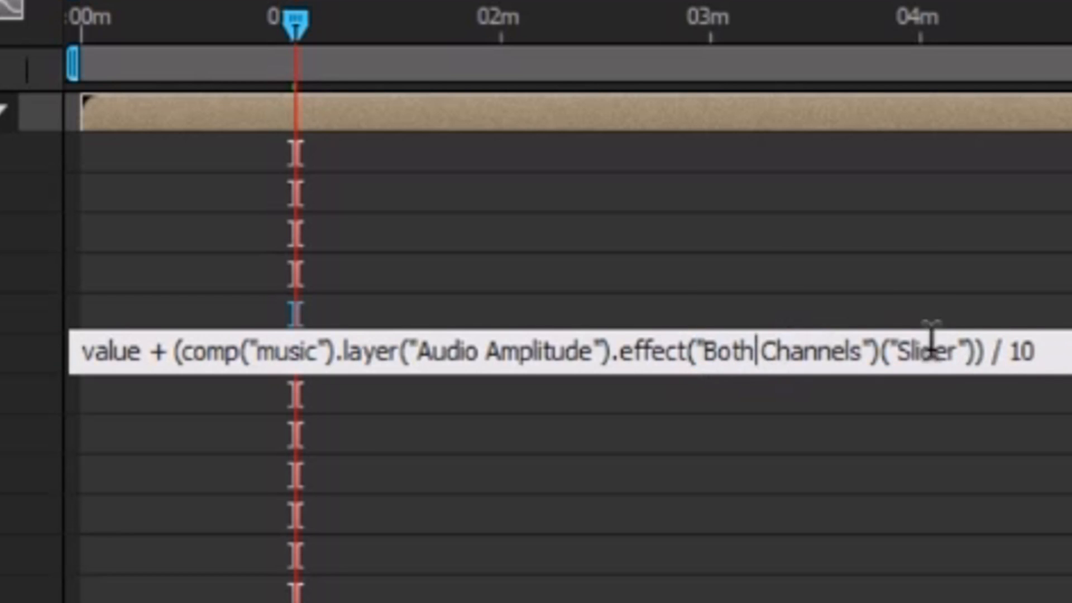
left_click_drag(1034, 354, 1008, 368)
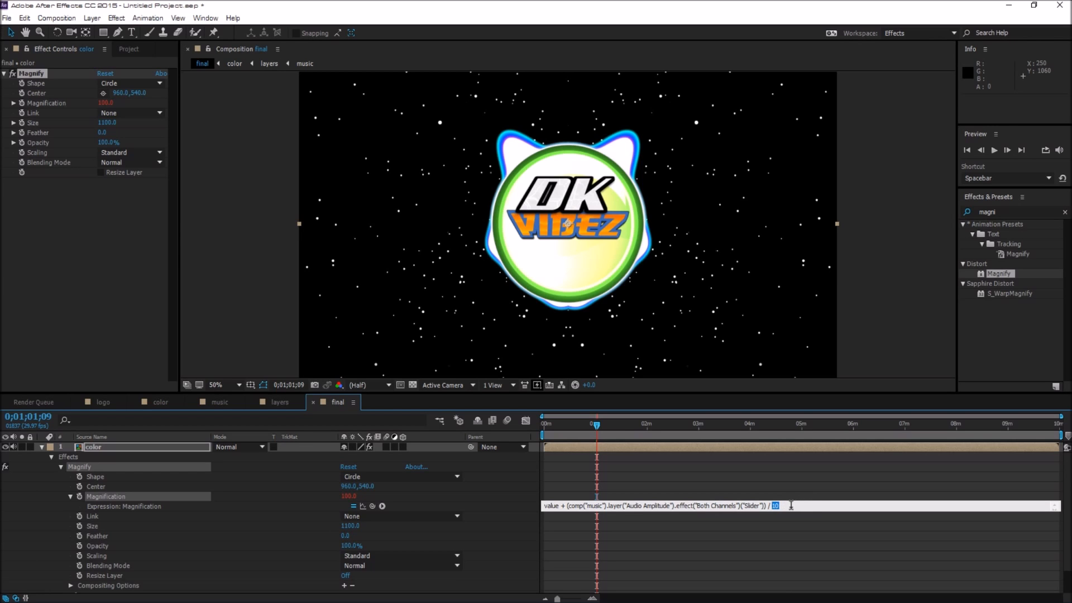
type("5")
mouse_move(773, 507)
left_mouse_down()
mouse_move(736, 508)
mouse_move(763, 515)
left_mouse_up()
left_click(776, 507)
left_click(682, 483)
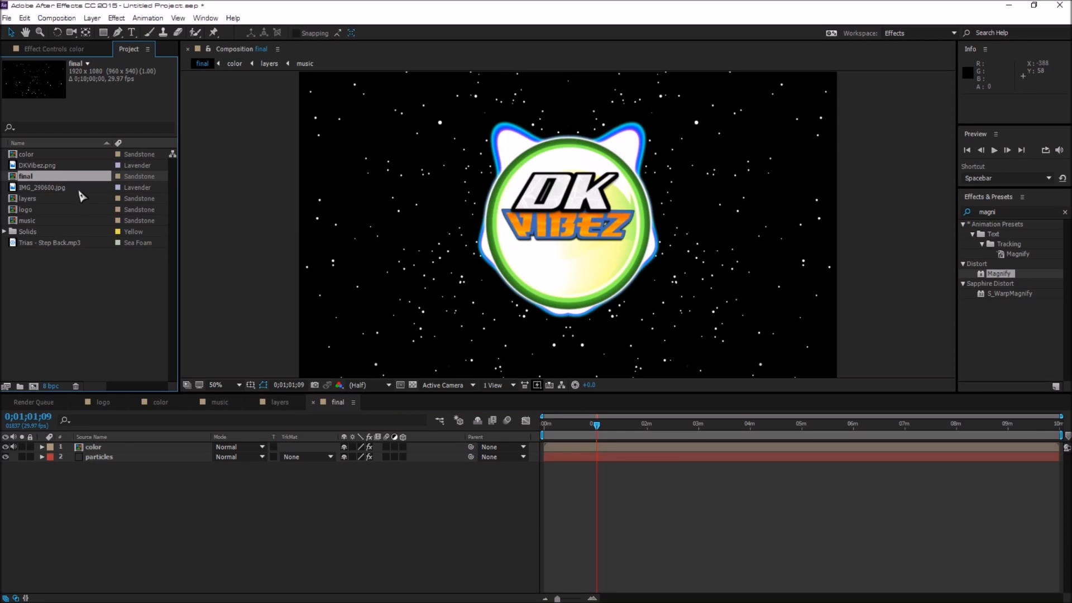
Step: Place IMG_290600.jpg beneath the particles layer in the final composition and apply the Mirror effect to it
left_click_drag(43, 188, 132, 478)
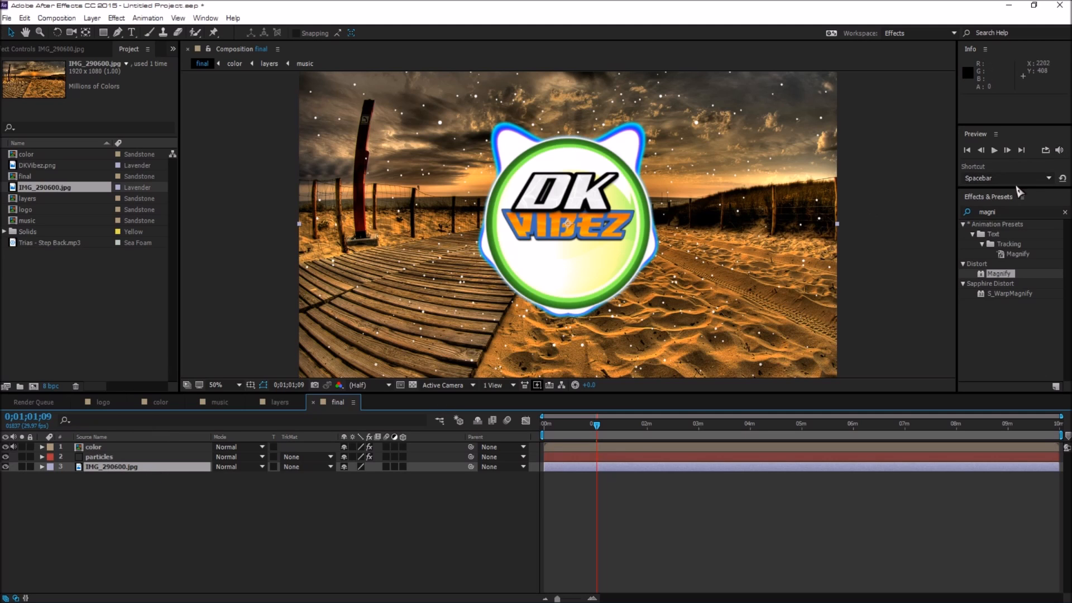
left_click(989, 213)
left_click_drag(996, 212, 976, 215)
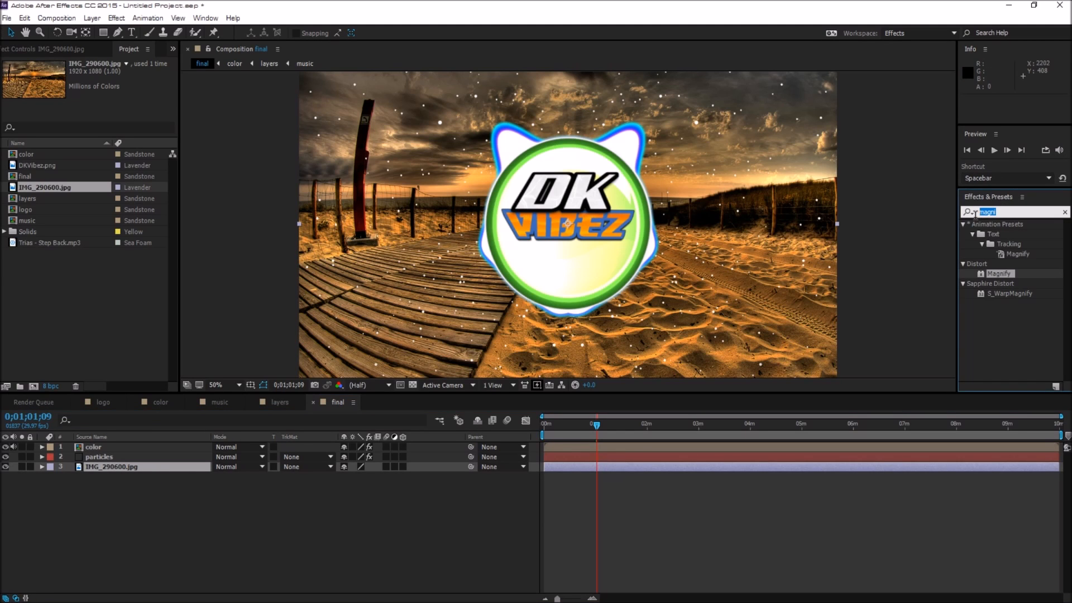
type("mir")
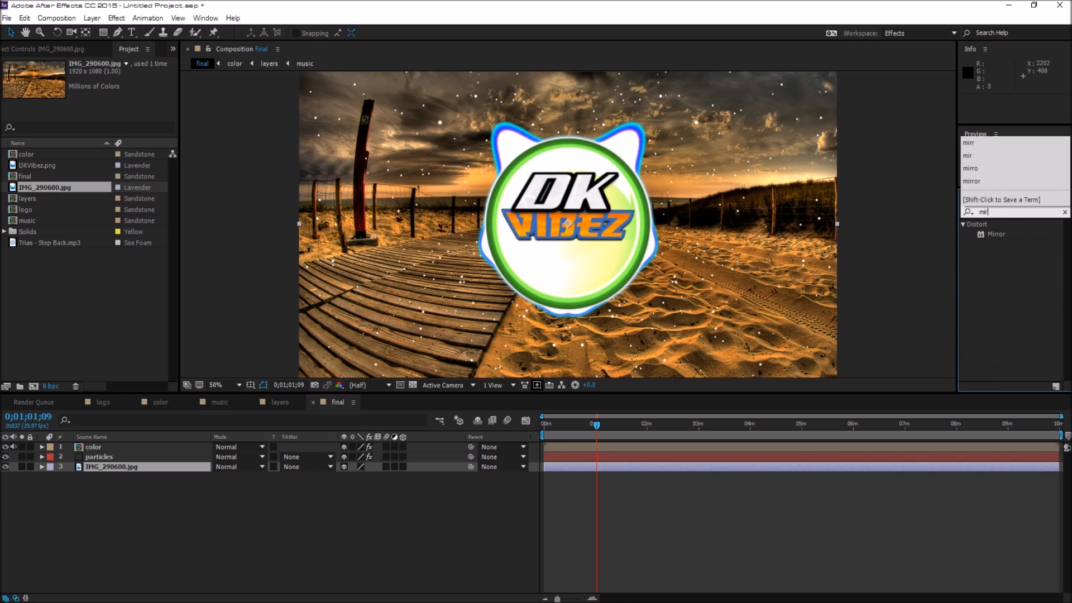
left_click_drag(1009, 240, 115, 474)
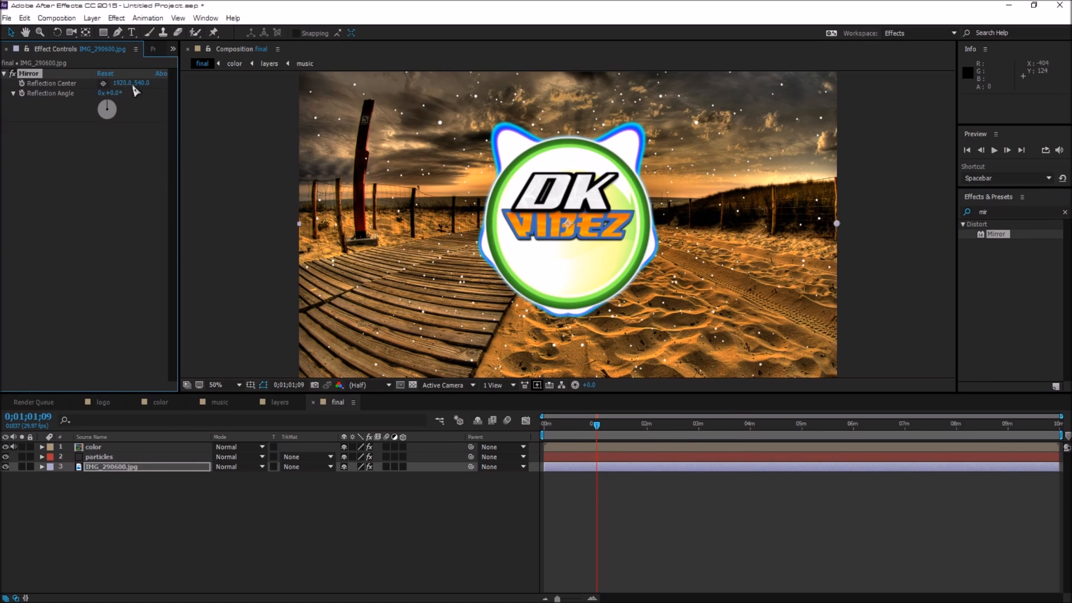
Step: Set the horizontal value of the background image's Mirror Reflection Center to 960
mouse_move(129, 85)
left_mouse_down()
mouse_move(99, 85)
mouse_move(129, 85)
left_mouse_up()
left_click_drag(56, 85, 25, 86)
left_click_drag(118, 84, 88, 88)
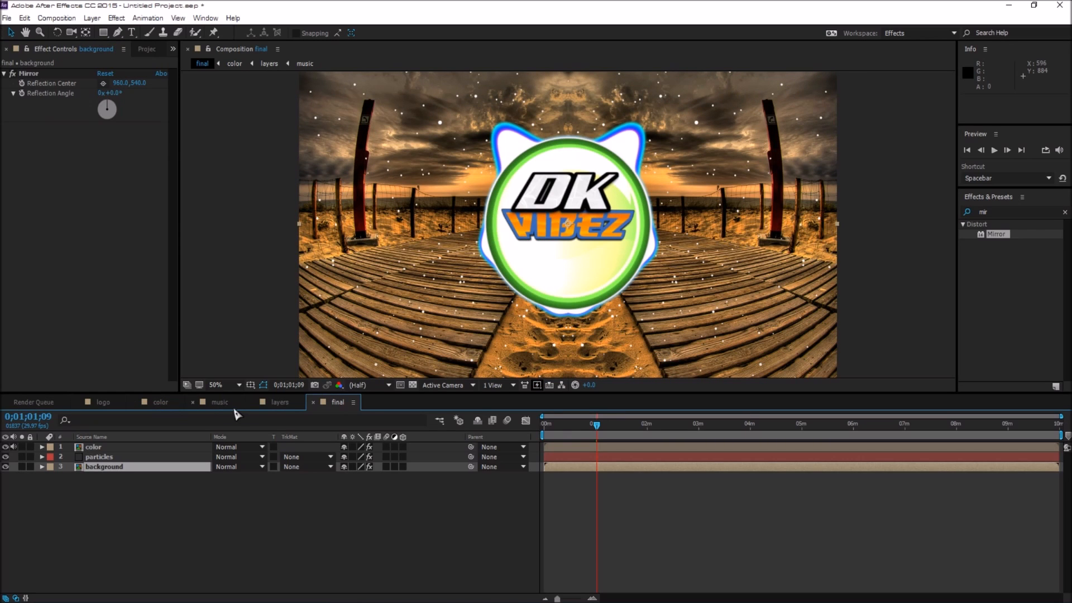
Step: Look into the layers composition, open the music composition and pull the end of its work area slightly inward
left_click(280, 403)
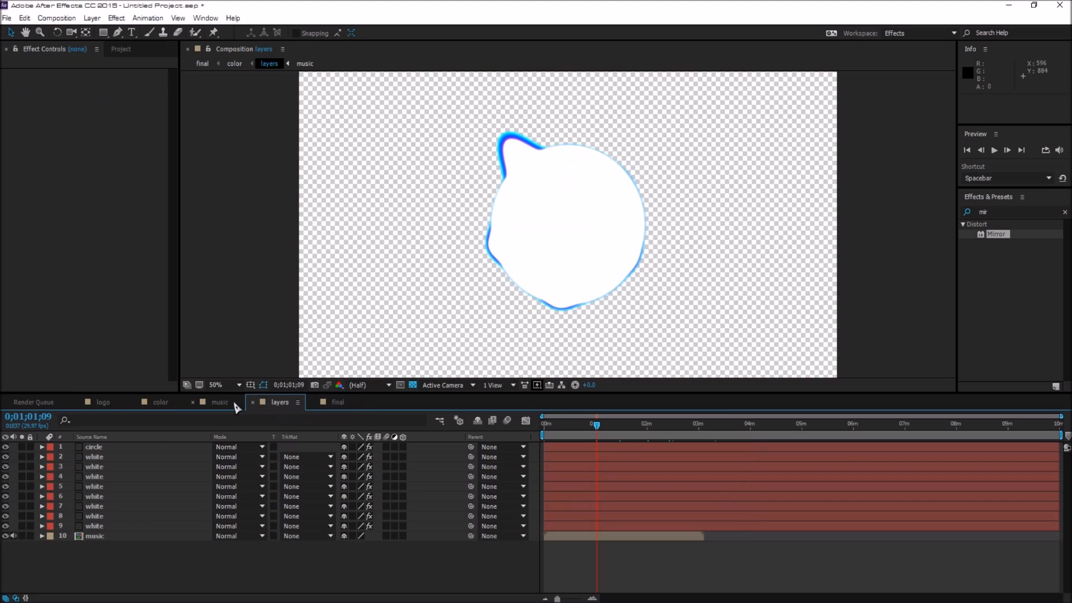
left_click(233, 402)
left_click_drag(1062, 435, 1058, 435)
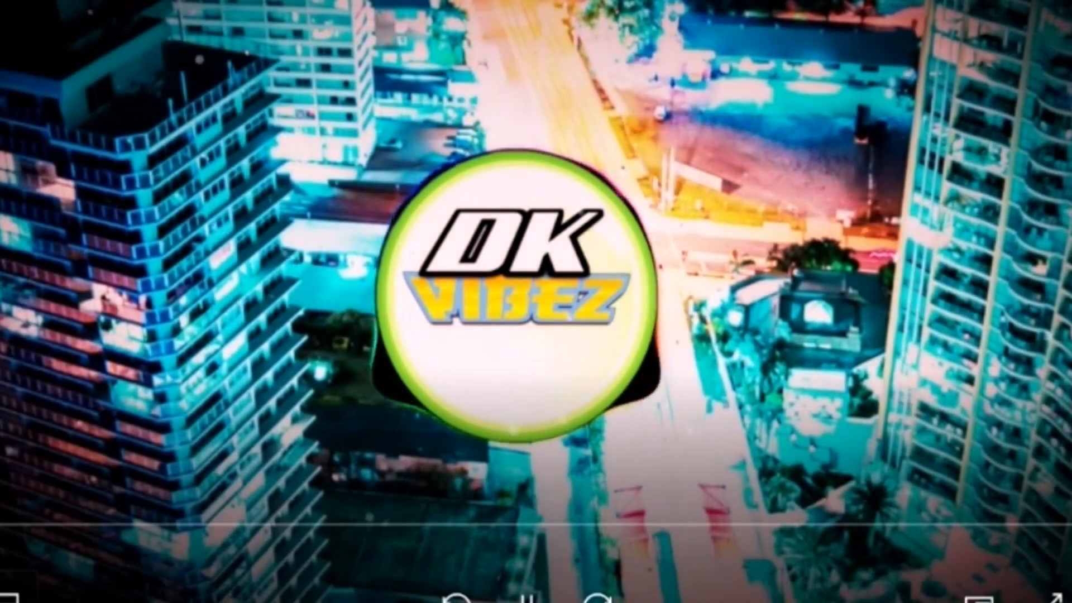
Step: Open the volume control in the video player that is playing the logo visualizer video
left_click(2, 595)
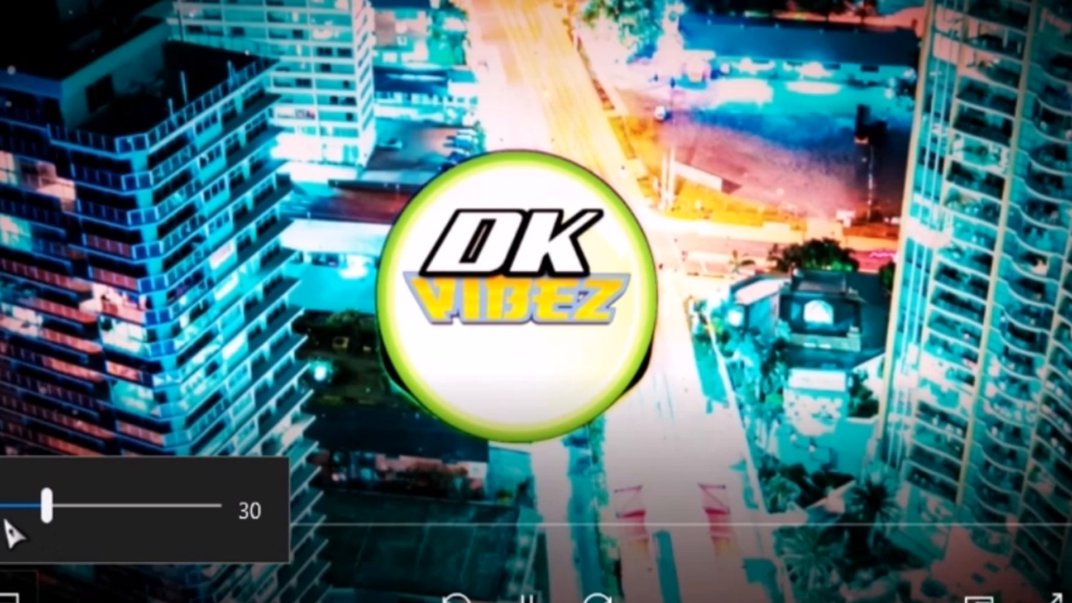